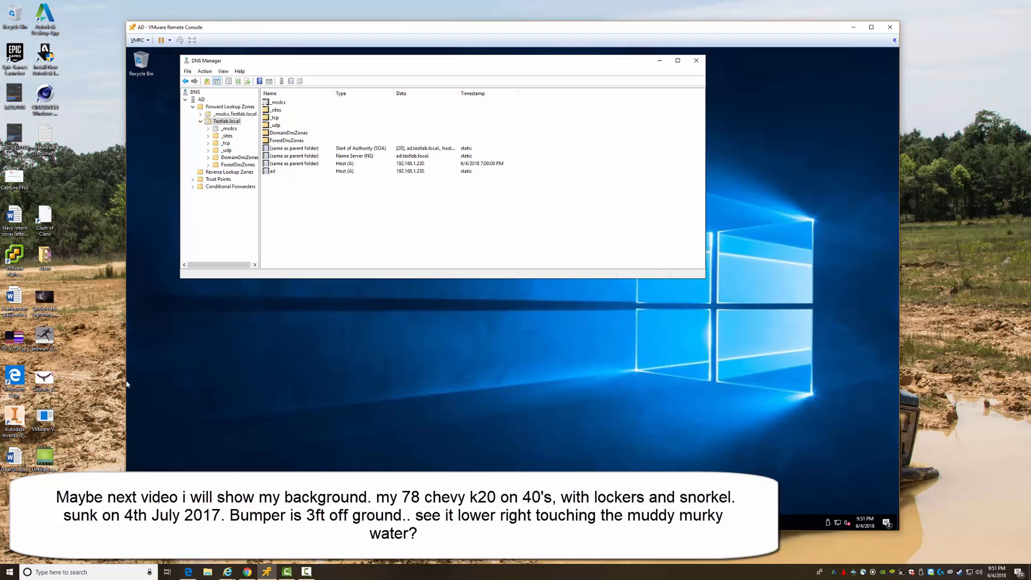
# - Launch Server Manager from the Start menu so its Dashboard opens on the AD server
pyautogui.click(137, 523)
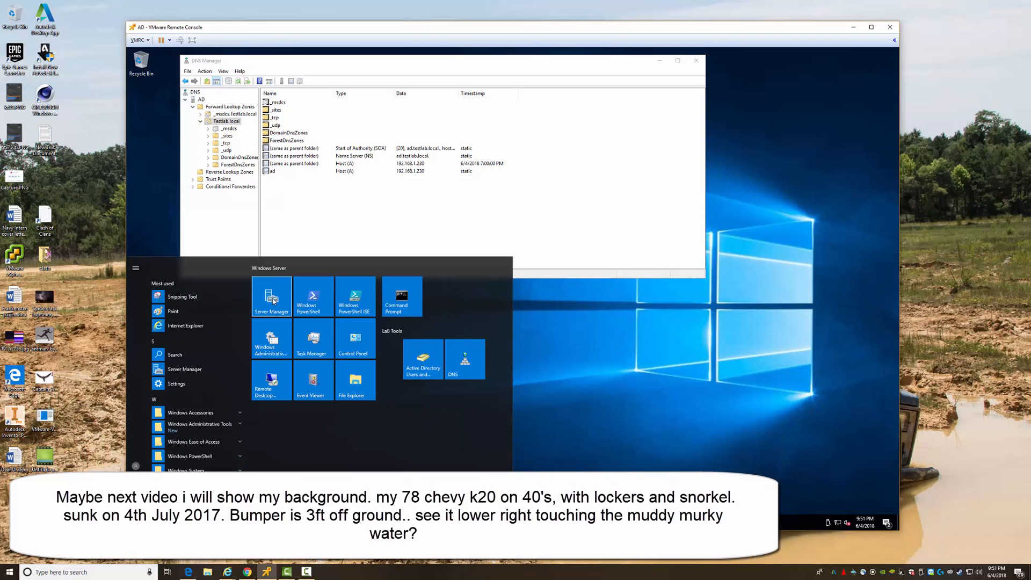
pyautogui.click(274, 300)
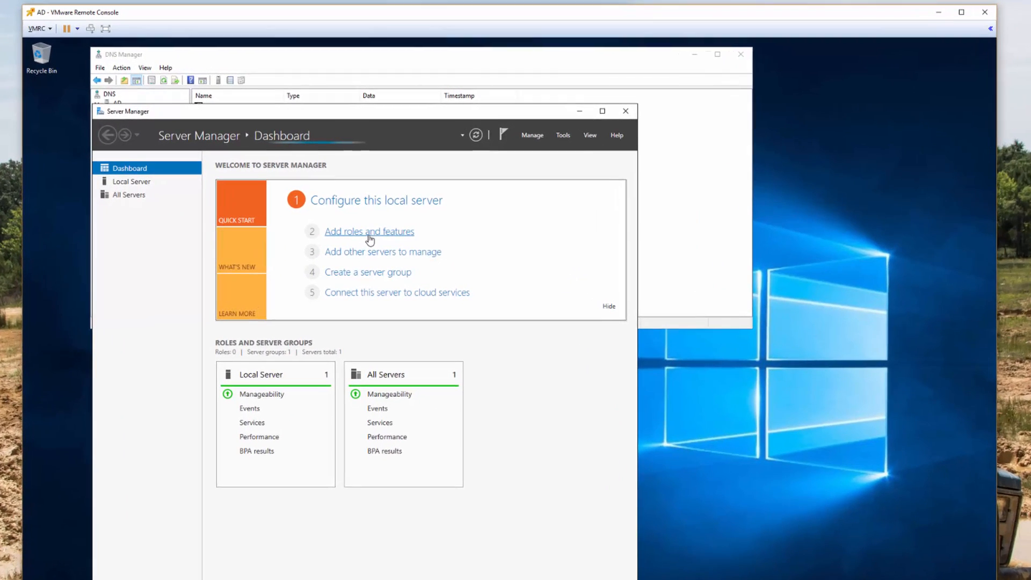
pyautogui.click(403, 201)
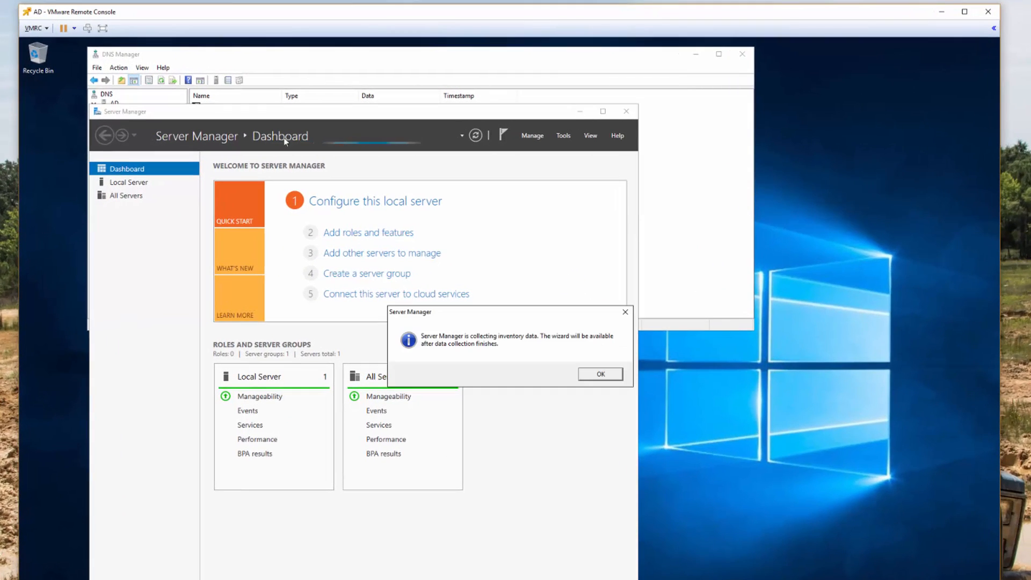
pyautogui.click(606, 379)
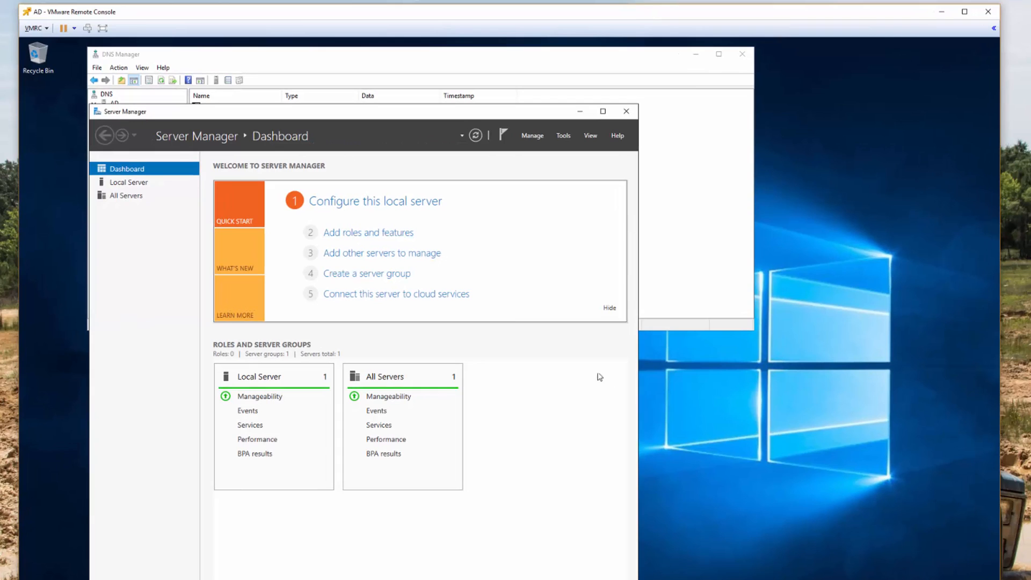
pyautogui.click(363, 233)
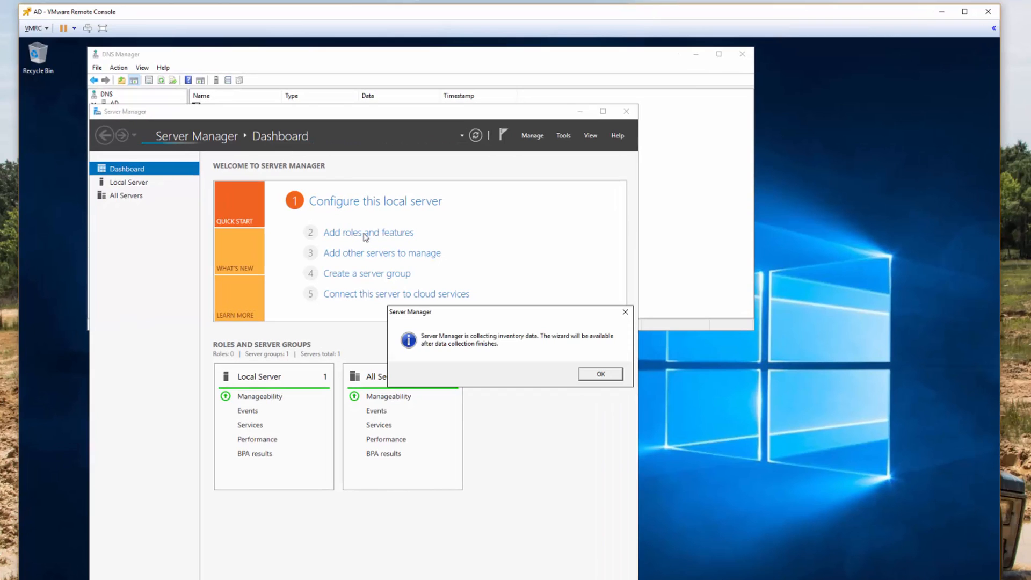
pyautogui.click(600, 374)
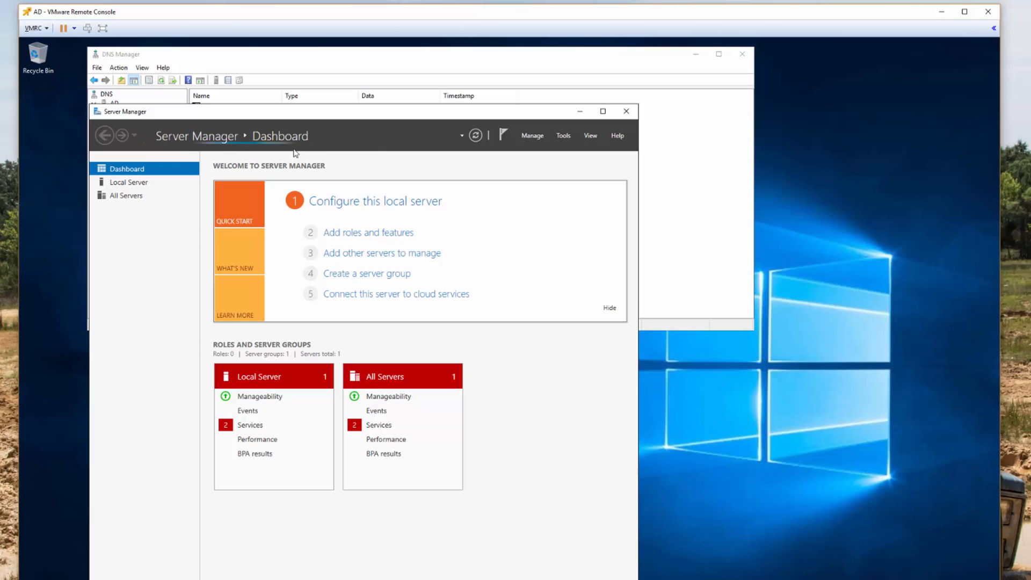
# - Close the DNS Manager window
pyautogui.click(396, 60)
pyautogui.click(97, 68)
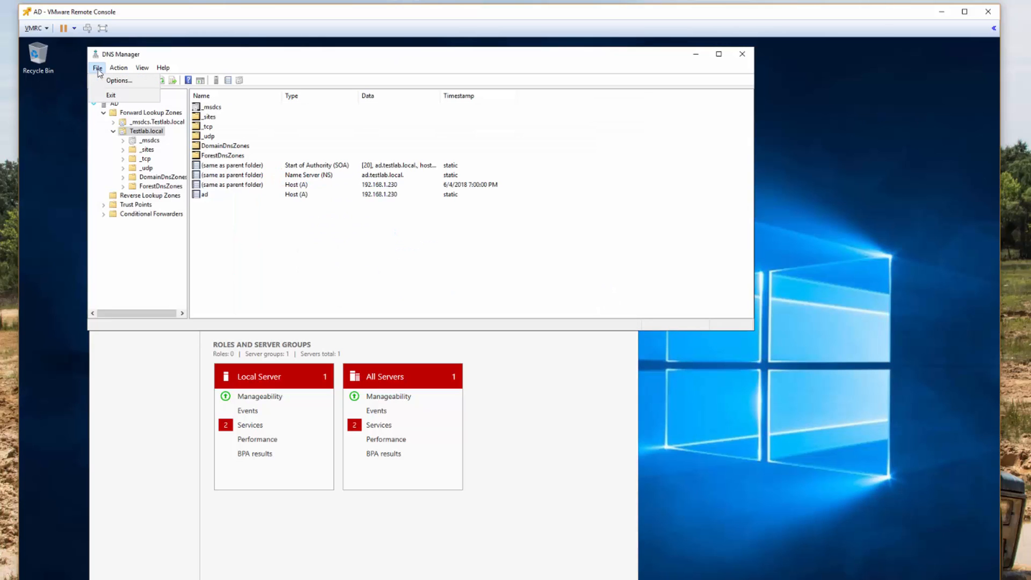
pyautogui.click(97, 68)
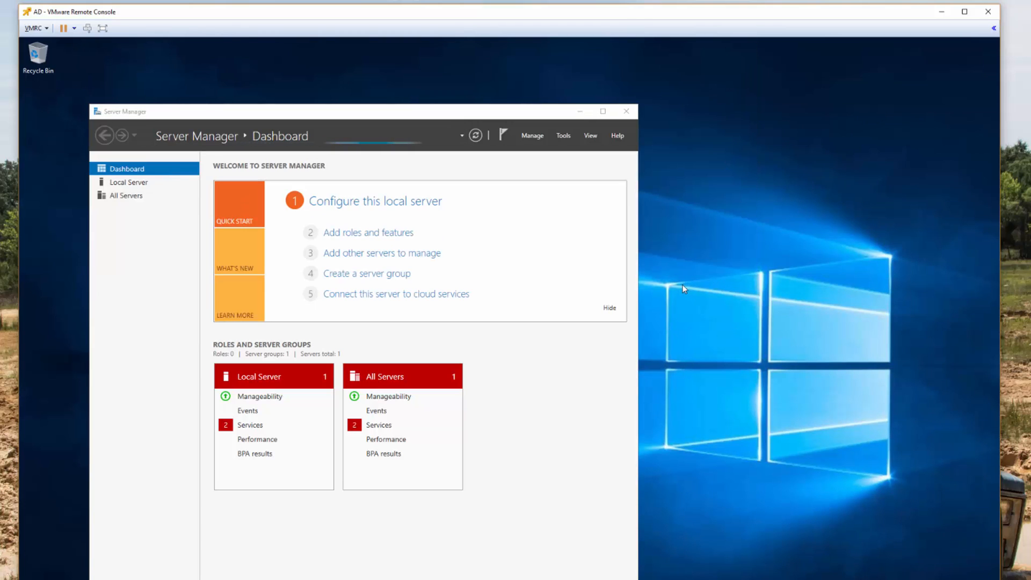
# - Run mmc.exe and save the empty console as Console1 on the desktop
pyautogui.press('super+r')
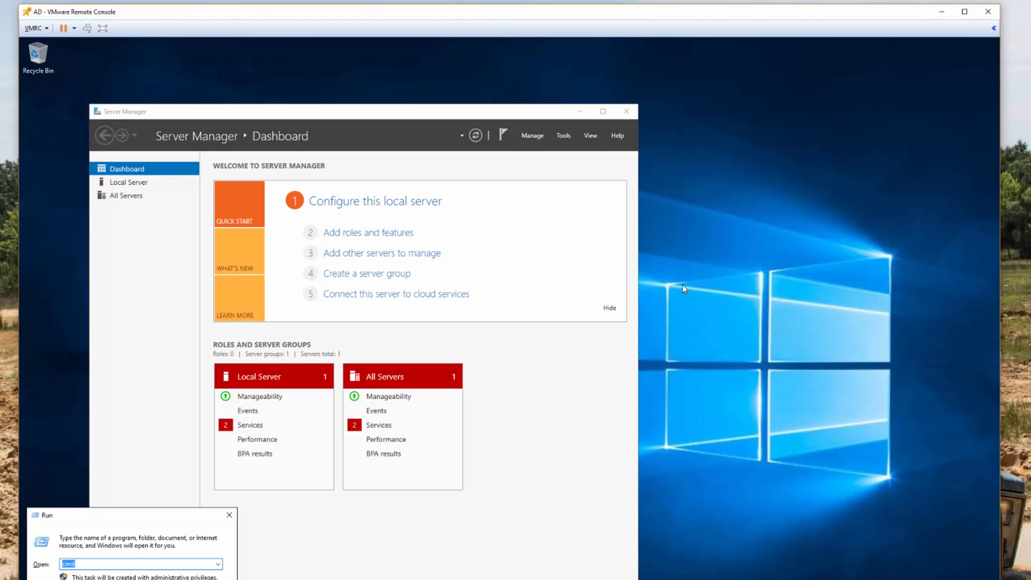
pyautogui.write('mmc.exe')
pyautogui.press('Return')
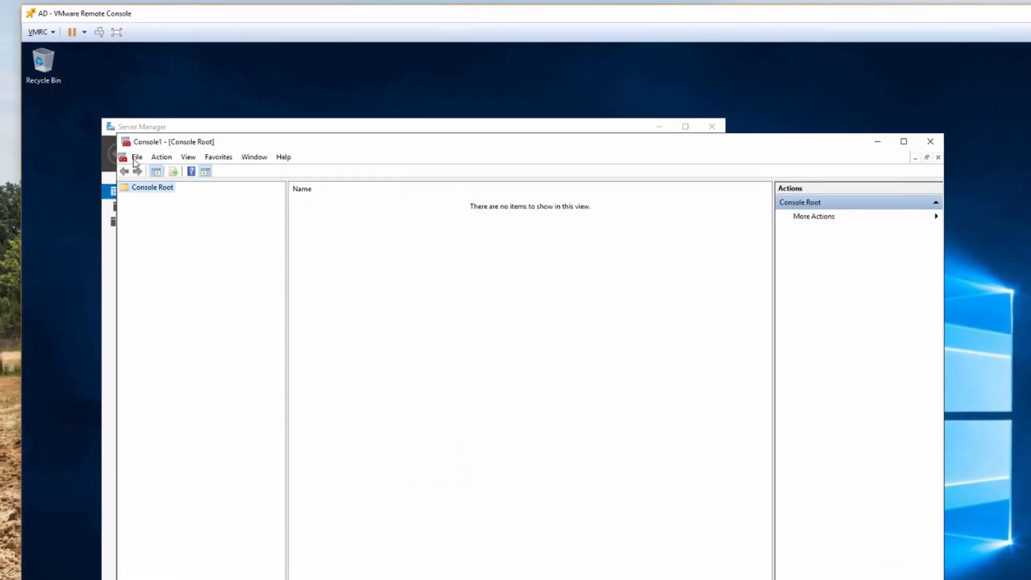
pyautogui.click(121, 138)
pyautogui.click(218, 276)
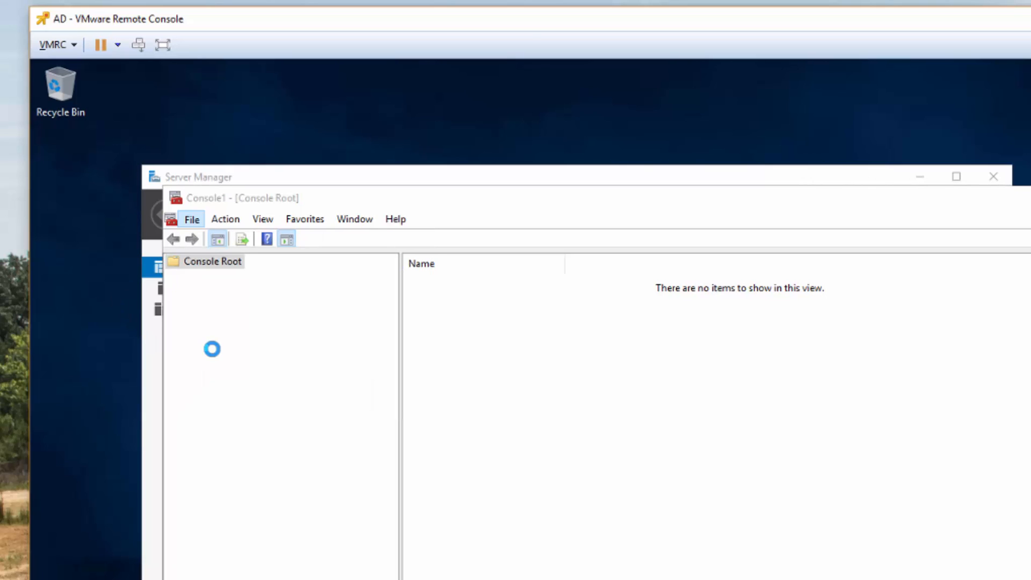
pyautogui.click(556, 493)
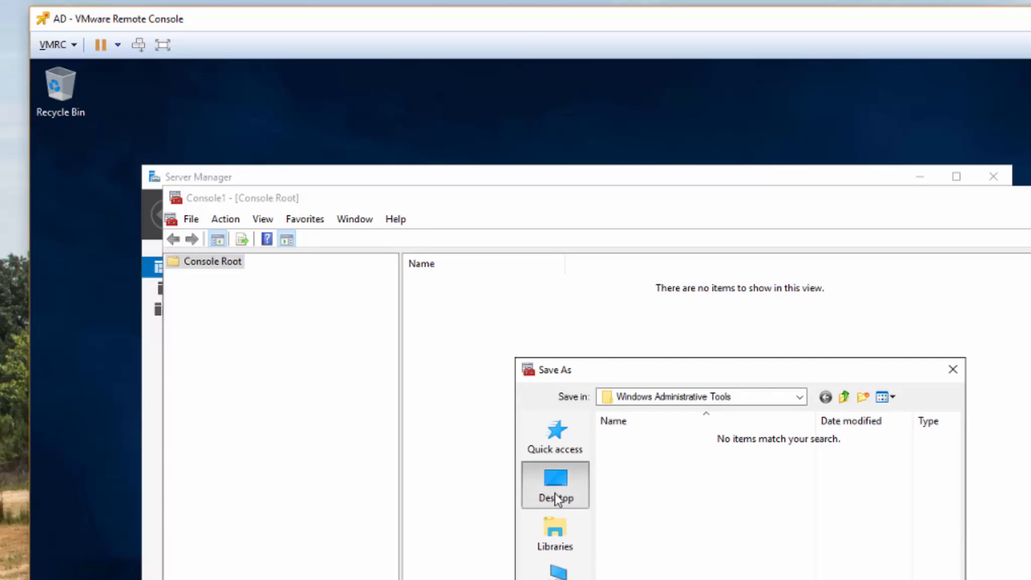
pyautogui.press('Return')
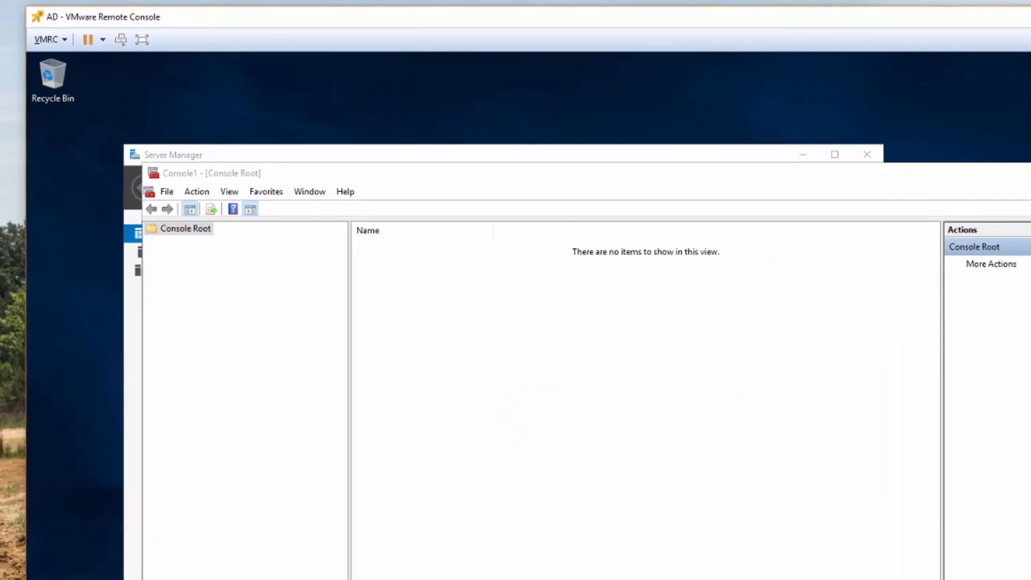
pyautogui.click(157, 179)
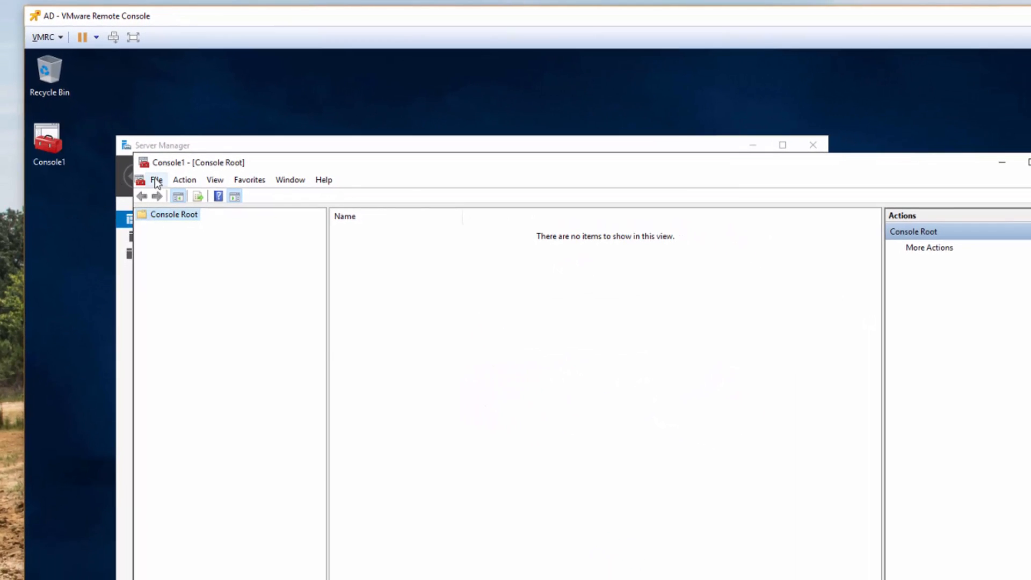
# - Add the Active Directory Users and Computers and DNS snap-ins to Console1
pyautogui.click(197, 263)
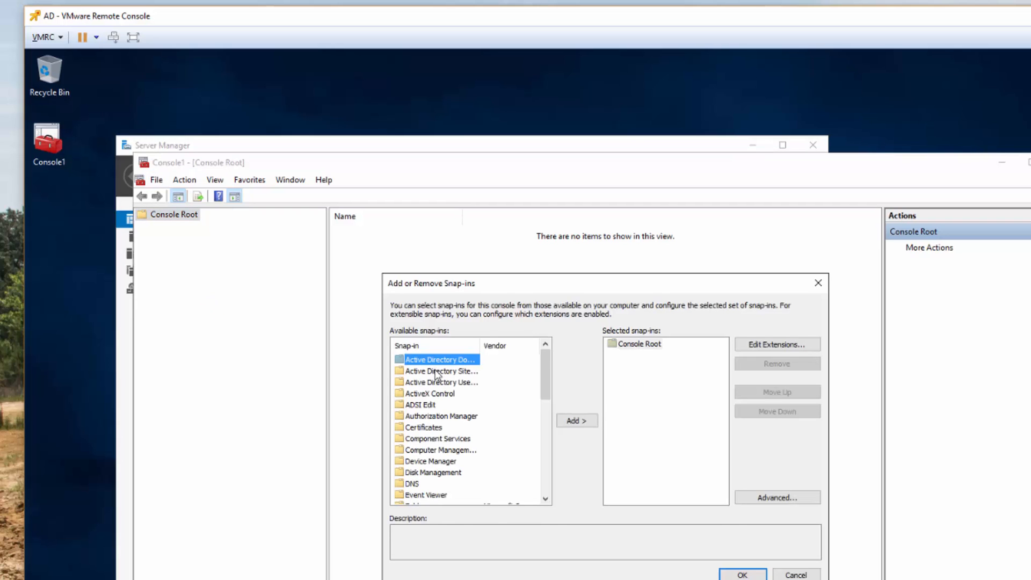
pyautogui.moveTo(480, 344); pyautogui.dragTo(505, 345)
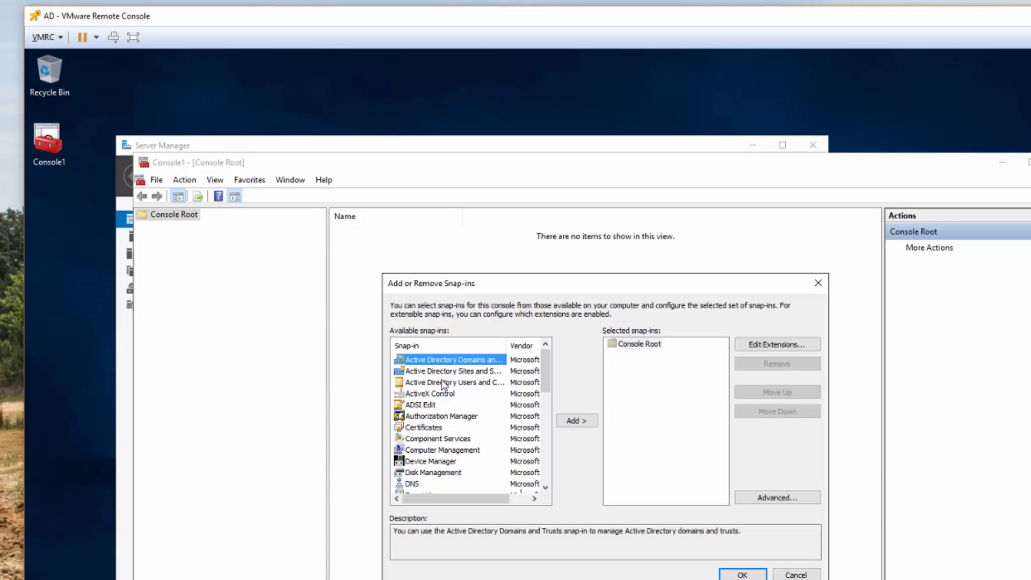
pyautogui.click(464, 382)
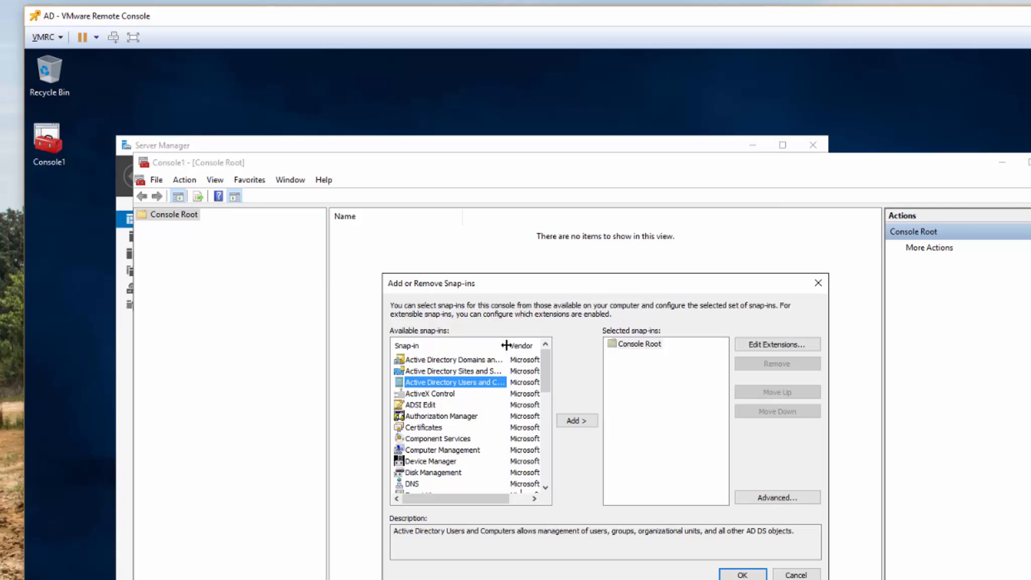
pyautogui.moveTo(507, 344); pyautogui.dragTo(605, 344)
pyautogui.doubleClick(463, 384)
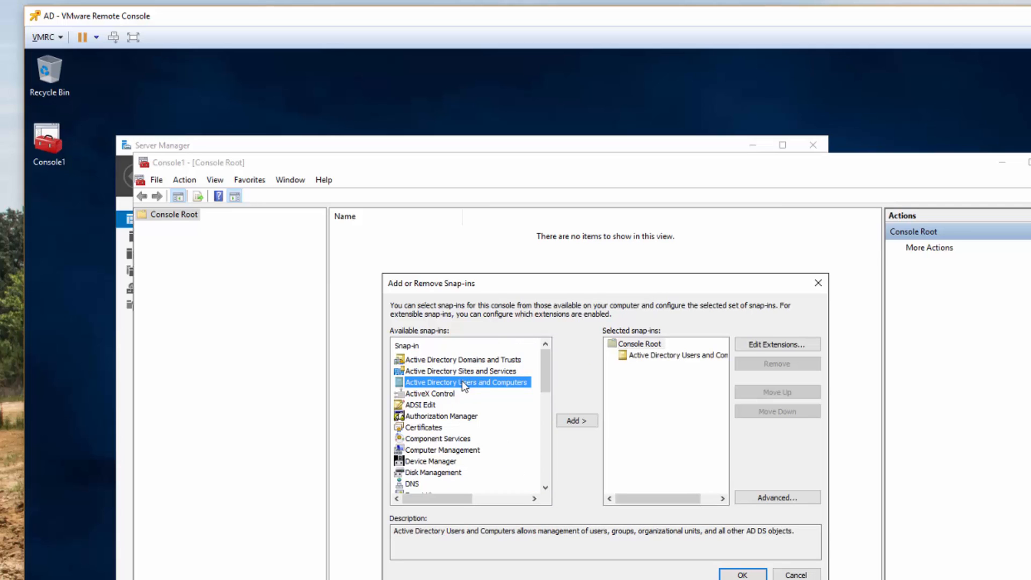
pyautogui.doubleClick(412, 484)
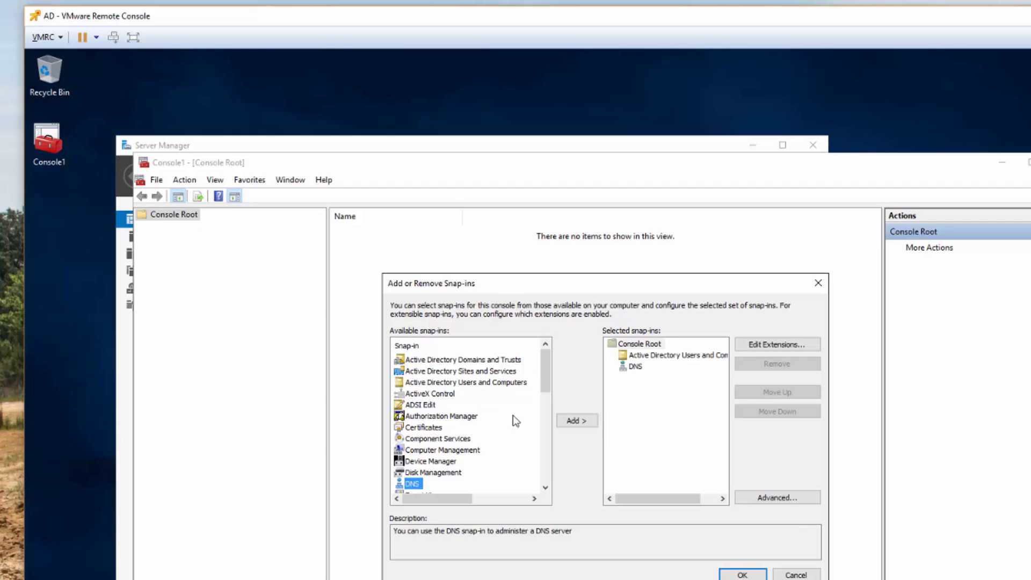
pyautogui.moveTo(540, 370); pyautogui.dragTo(548, 473)
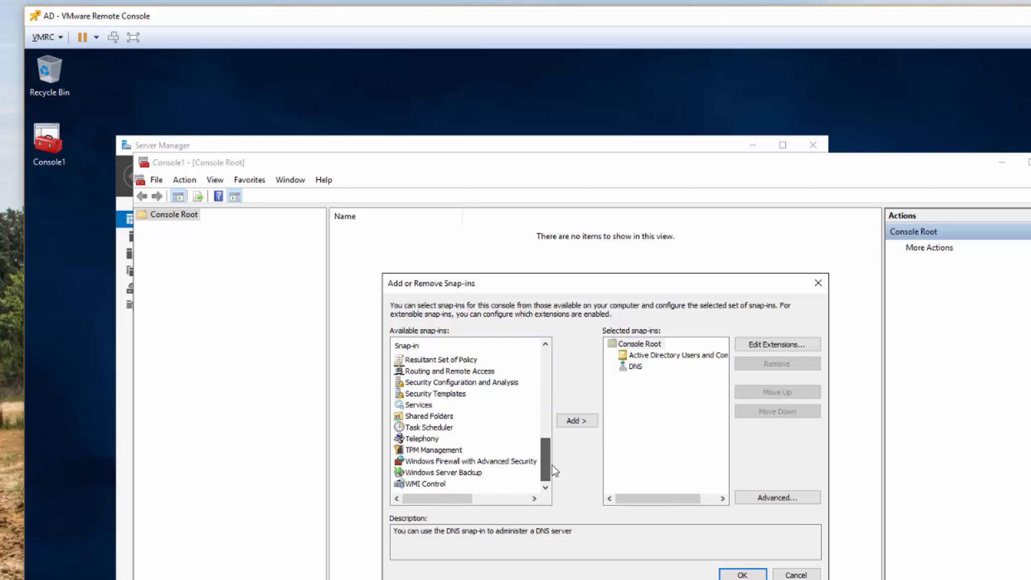
pyautogui.click(742, 574)
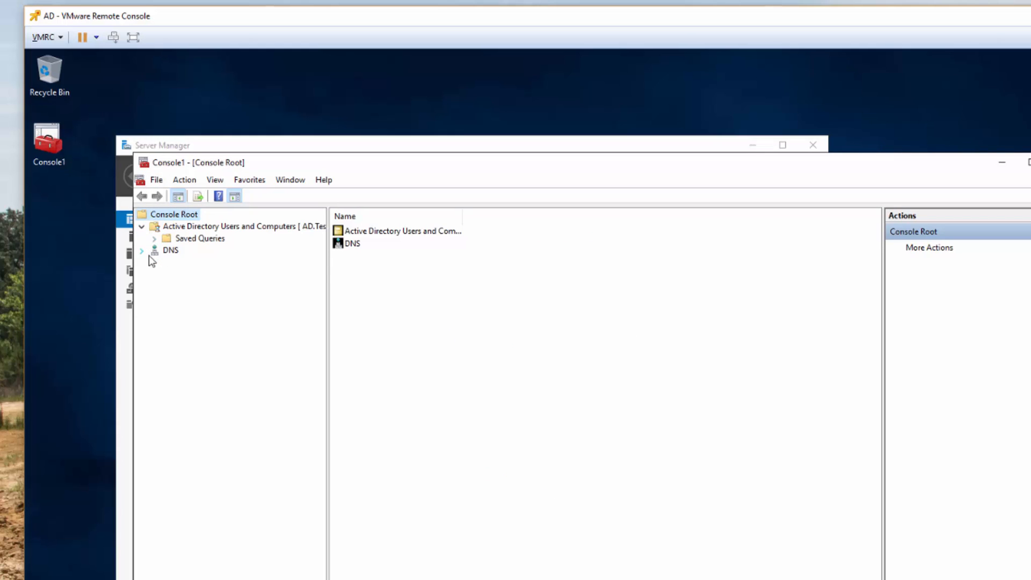
# - Briefly expand Testlab.local in the AD tree, then save Console1
pyautogui.click(154, 250)
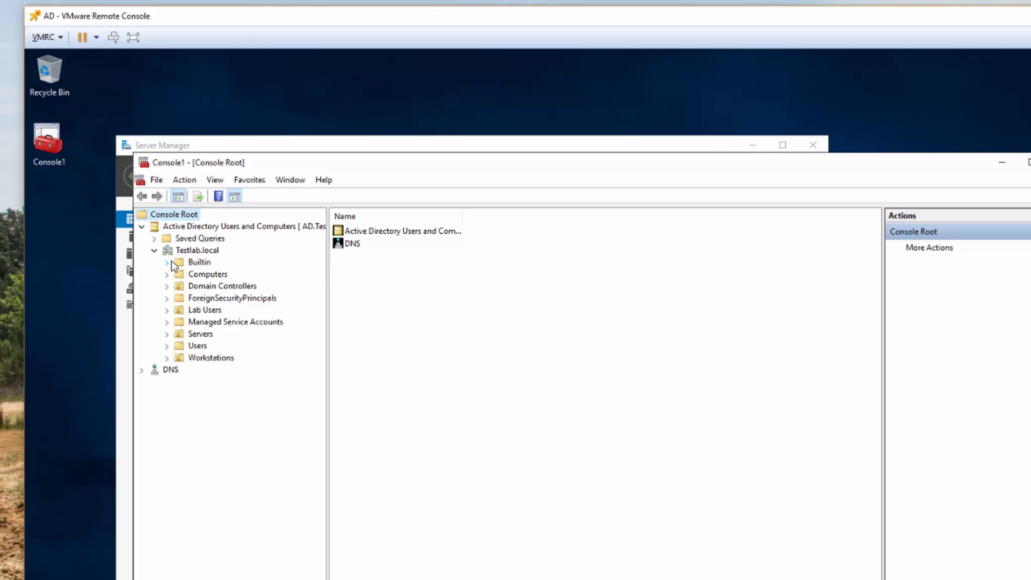
pyautogui.click(153, 250)
pyautogui.click(142, 226)
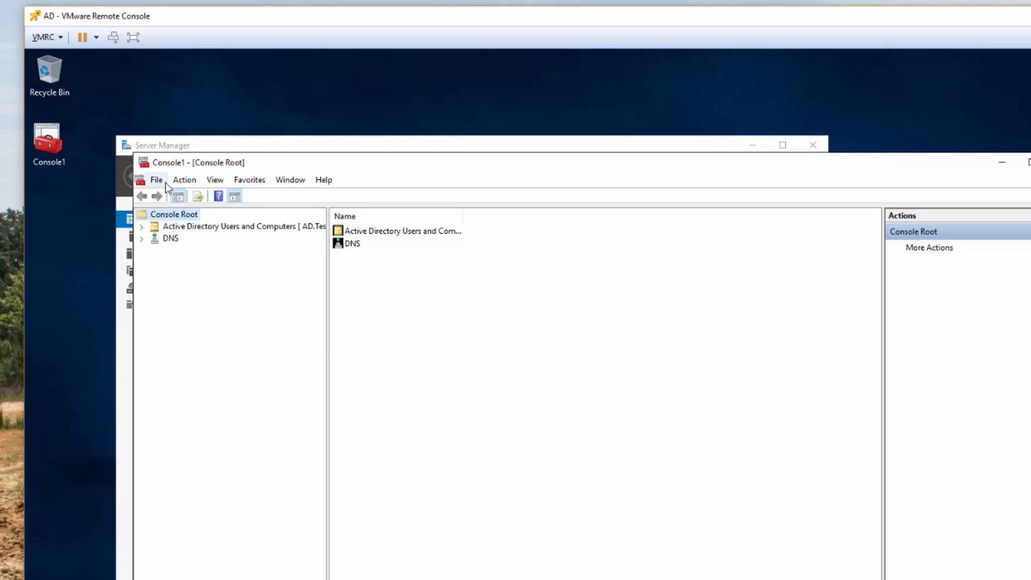
pyautogui.click(156, 180)
pyautogui.click(183, 239)
# - Close Console1 and review the AD DS tile's manageability details showing a pending restart
pyautogui.click(1030, 163)
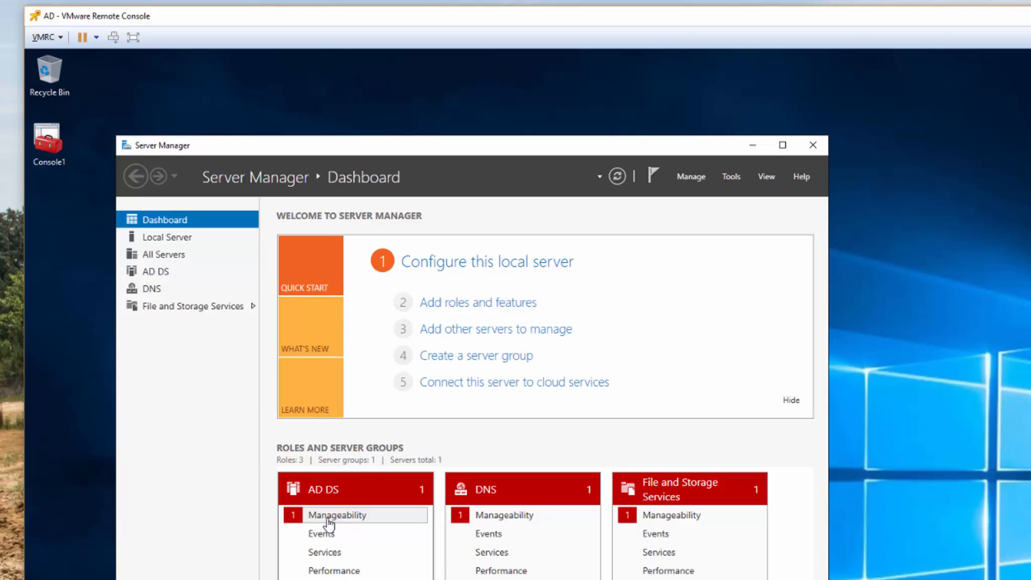
pyautogui.click(331, 516)
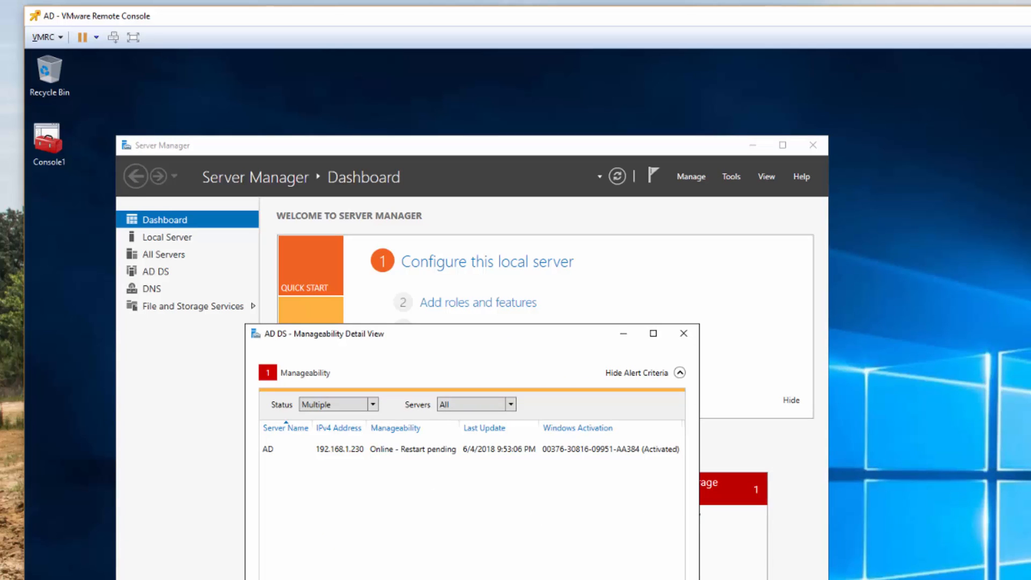
pyautogui.press('Escape')
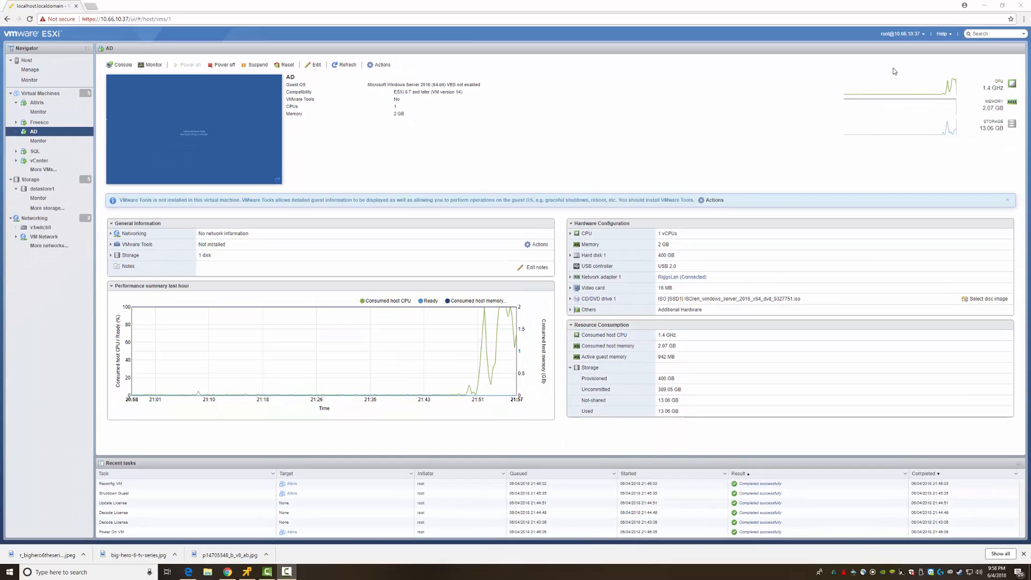
# - Refresh the AD VM summary in ESXi, check its 2.08 GB memory use, then return to its console
pyautogui.moveTo(895, 70); pyautogui.dragTo(974, 103)
pyautogui.click(991, 108)
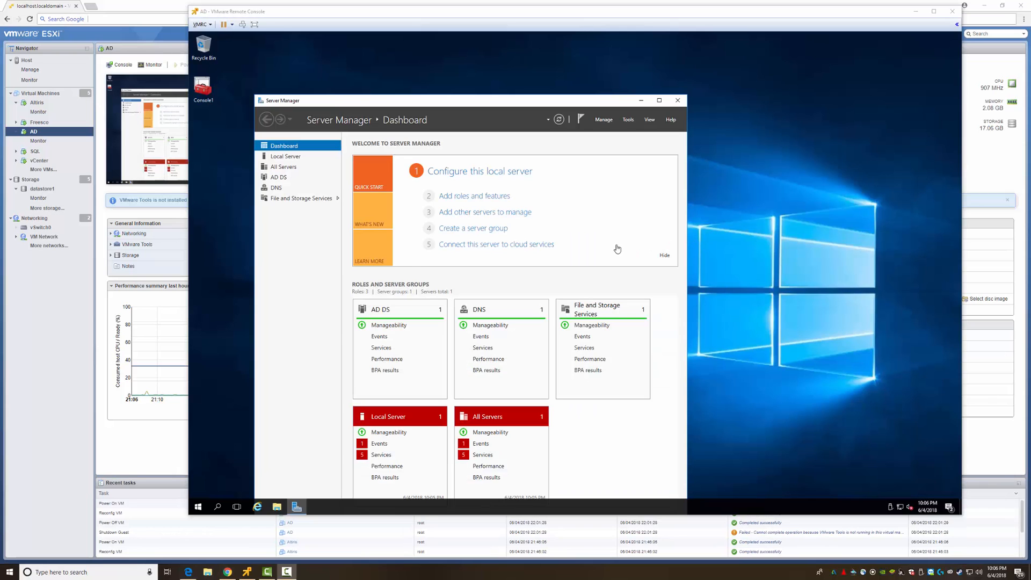
pyautogui.click(48, 318)
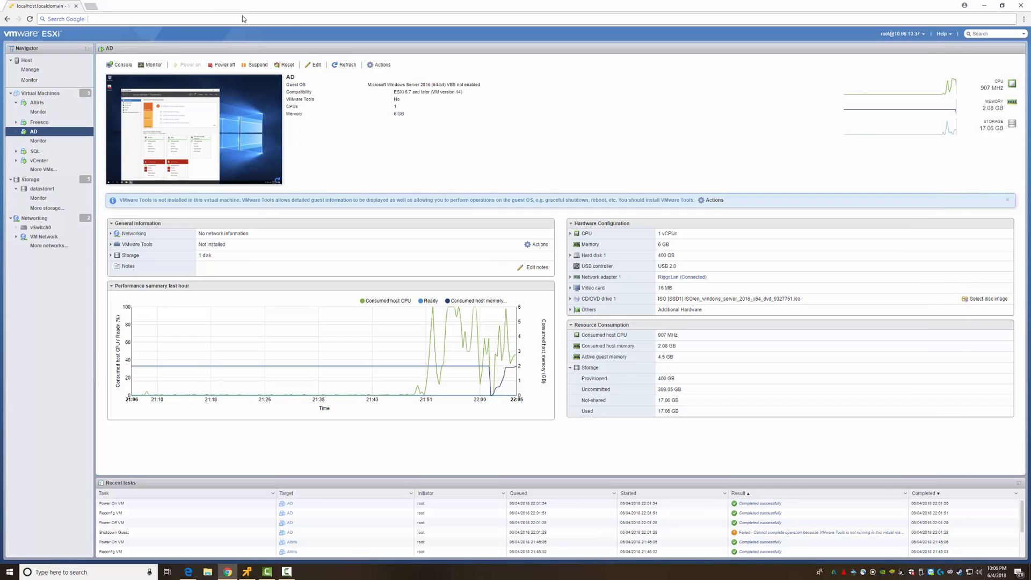
pyautogui.click(346, 65)
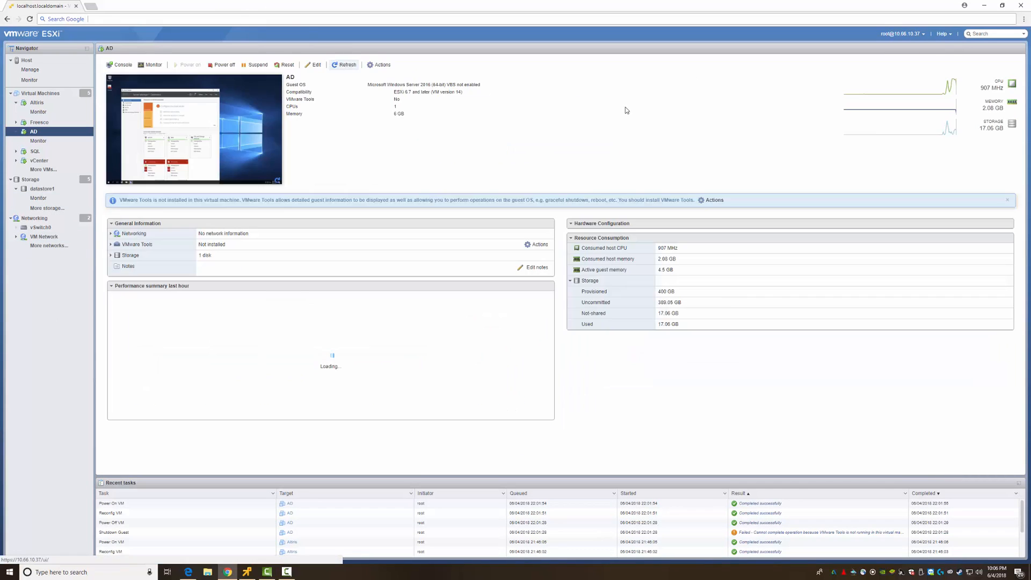
pyautogui.moveTo(984, 108); pyautogui.dragTo(1009, 112)
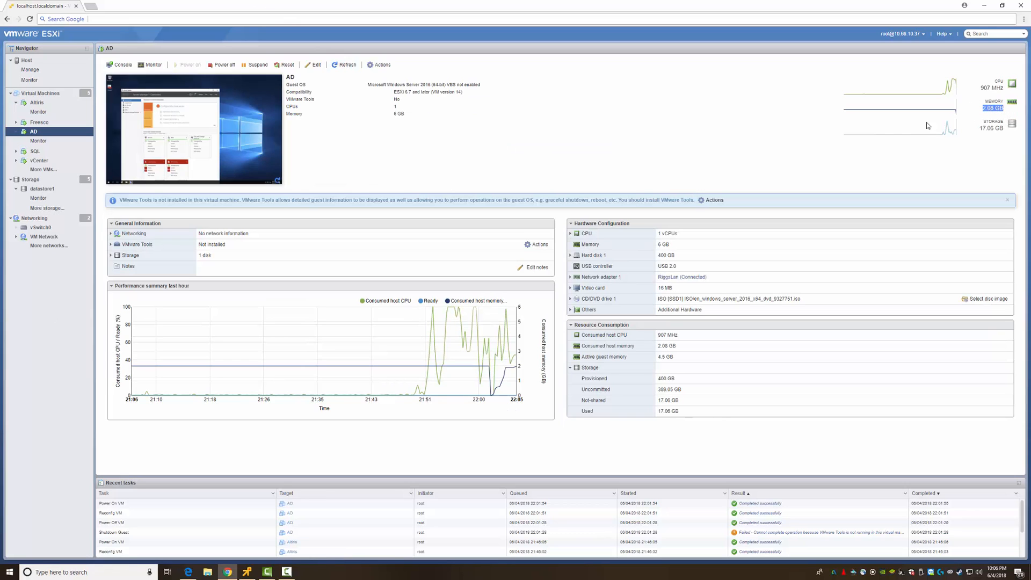
pyautogui.press('F9')
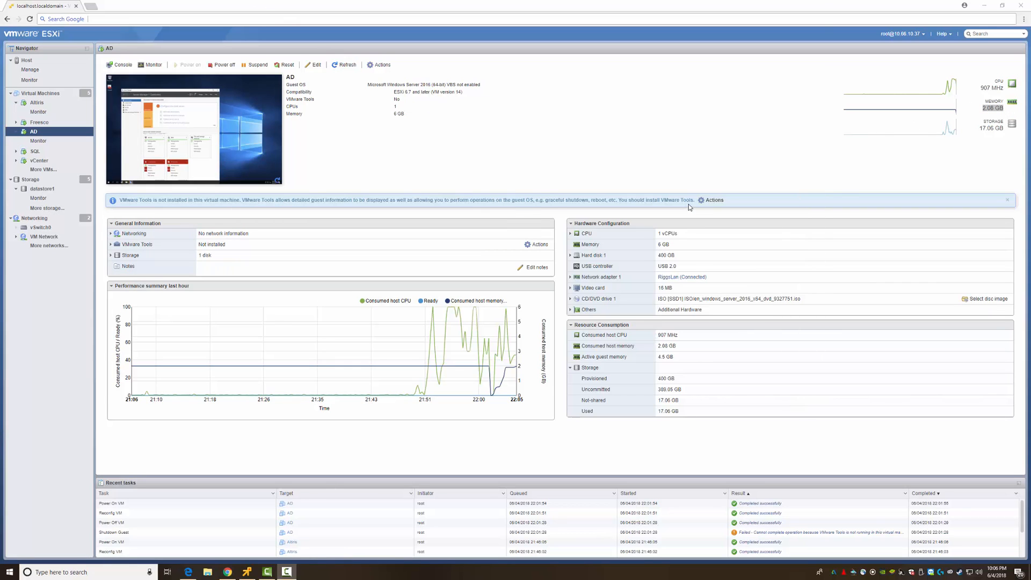
pyautogui.hotkey('alt', 'Tab')
pyautogui.hotkey('alt', 'Tab')
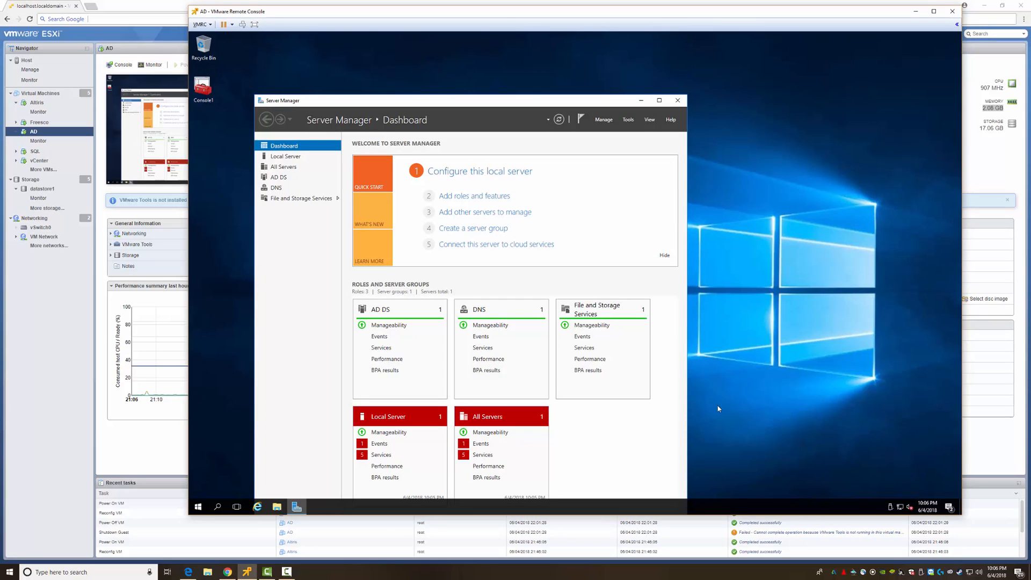
pyautogui.rightClick(724, 507)
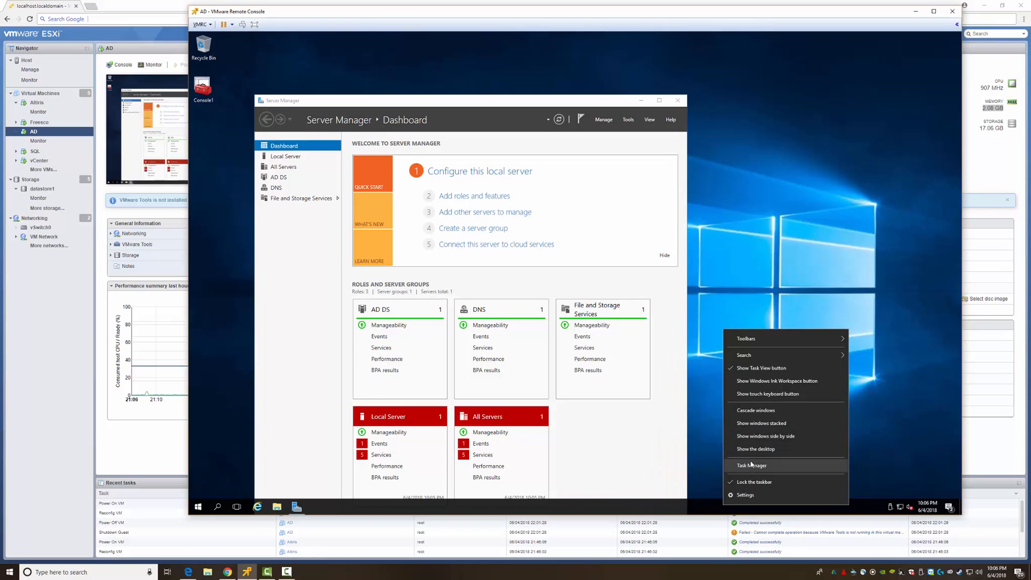
pyautogui.click(751, 465)
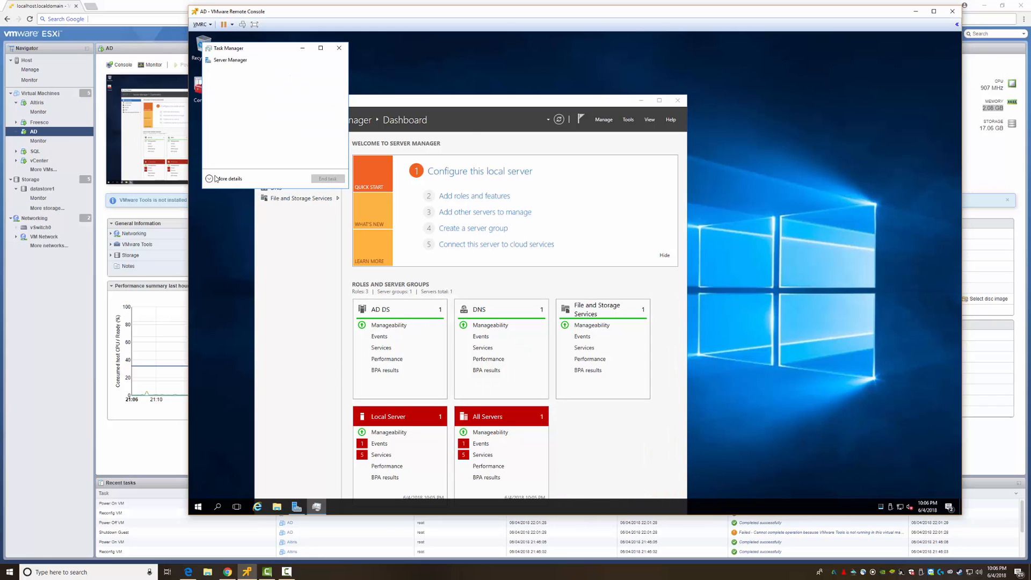
pyautogui.click(217, 179)
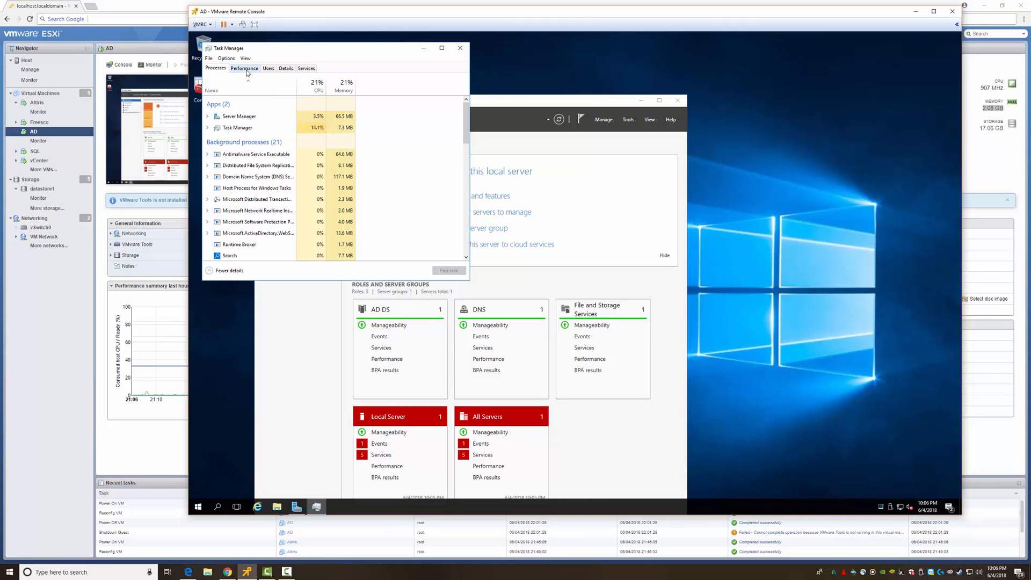
pyautogui.click(246, 69)
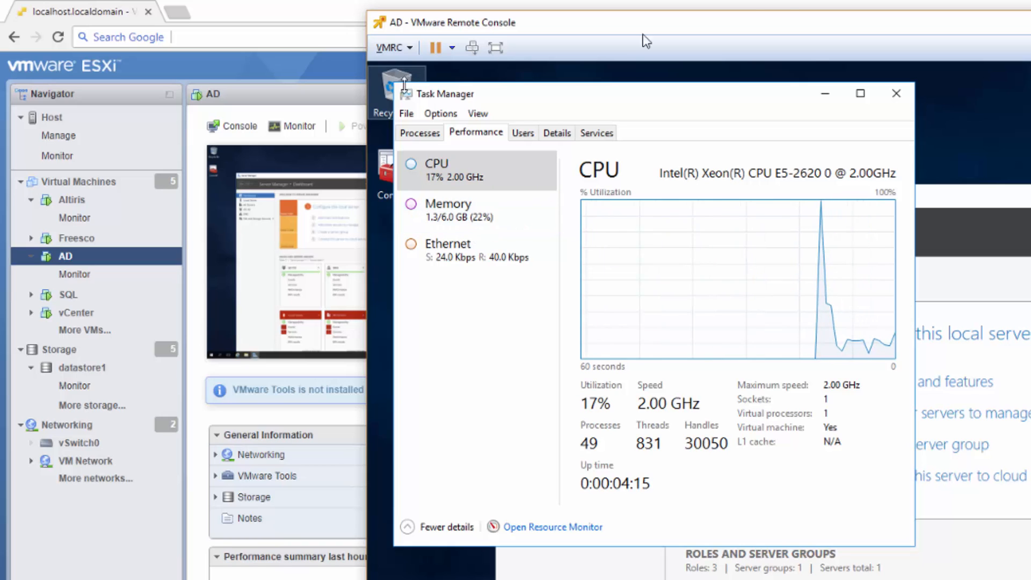
pyautogui.click(896, 94)
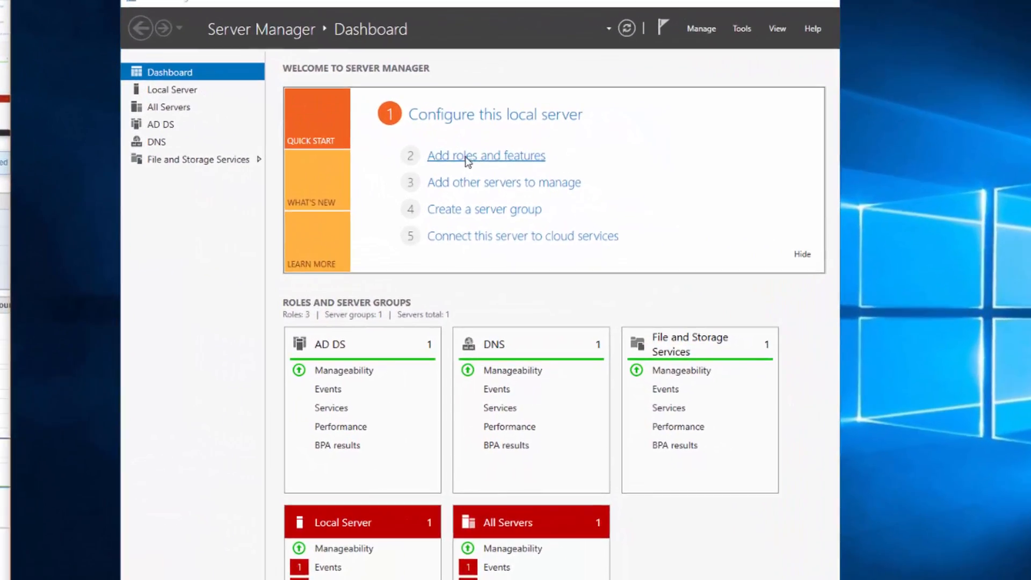
# - In the Add Roles and Features wizard, select the DHCP Server role with its DHCP Server Tools
pyautogui.click(454, 162)
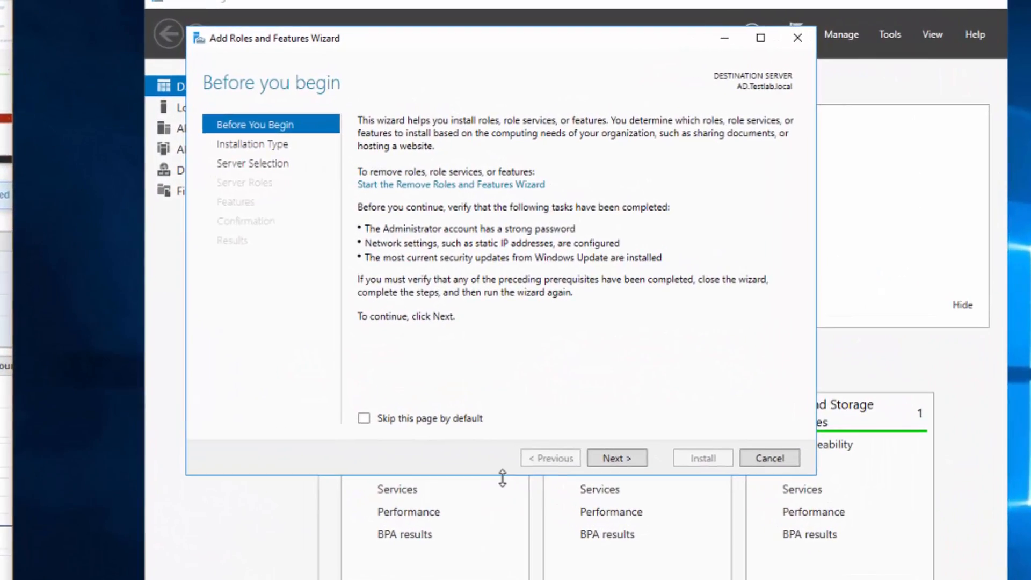
pyautogui.click(630, 462)
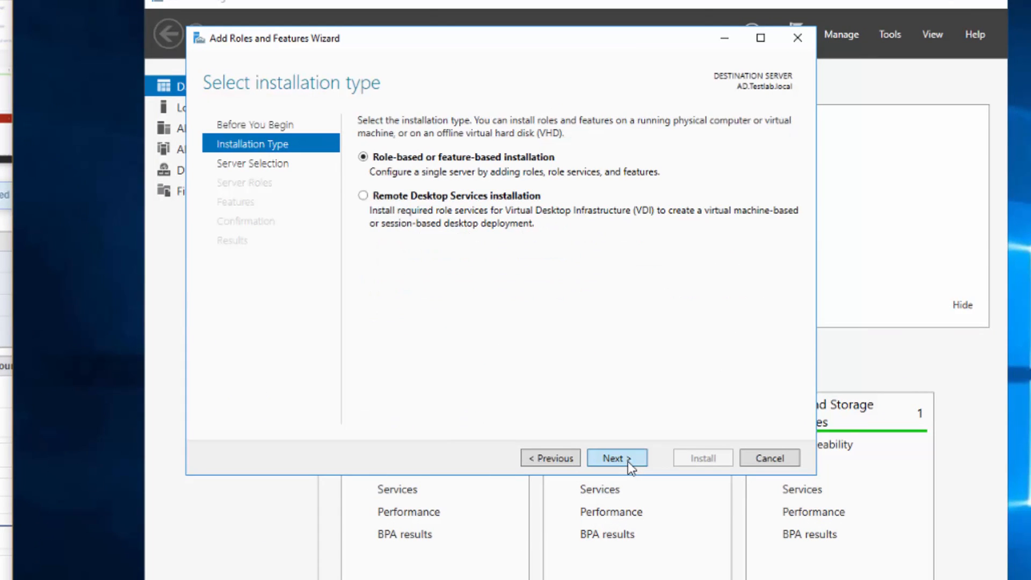
pyautogui.click(627, 462)
pyautogui.click(615, 460)
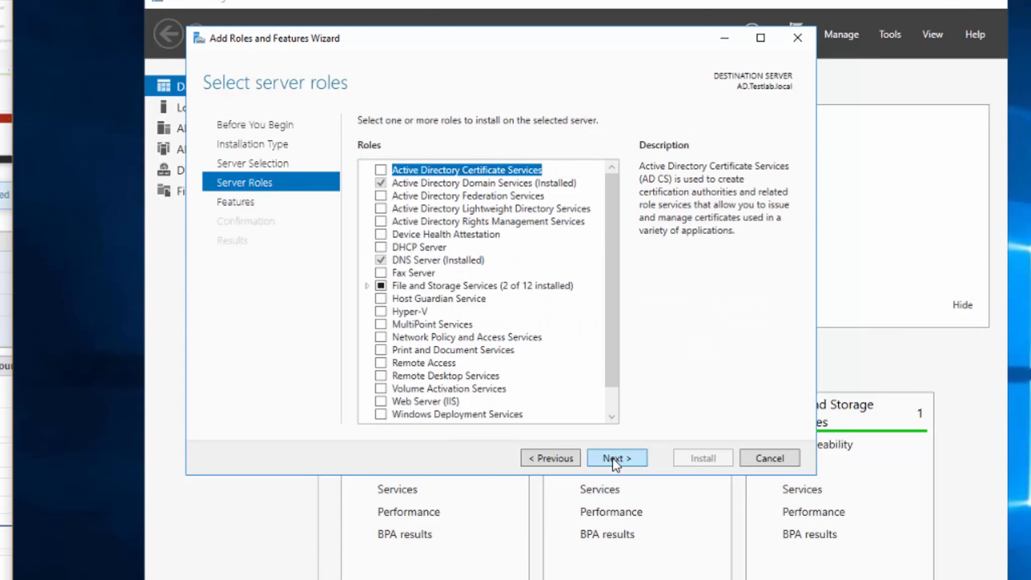
pyautogui.click(381, 248)
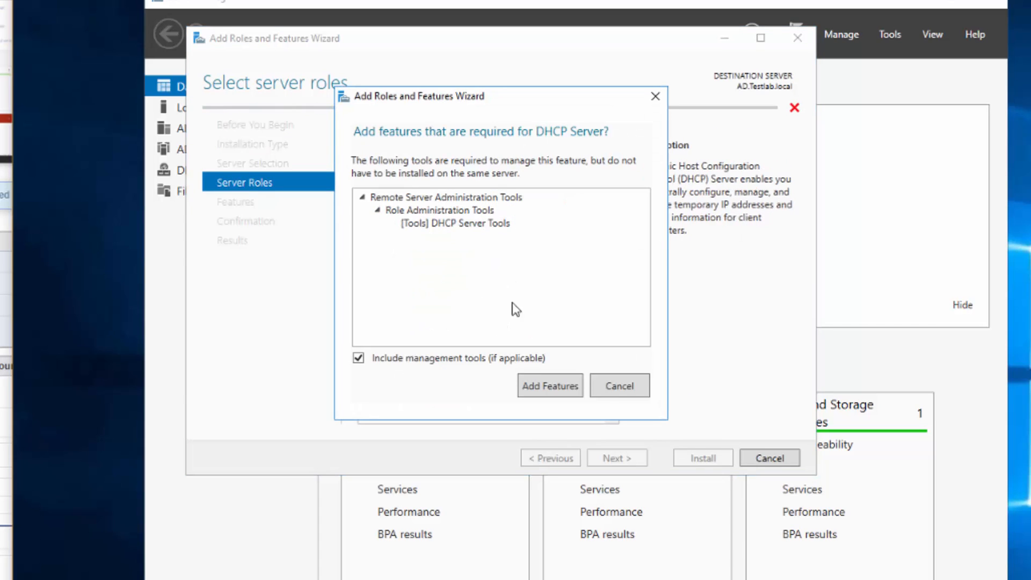
pyautogui.click(556, 395)
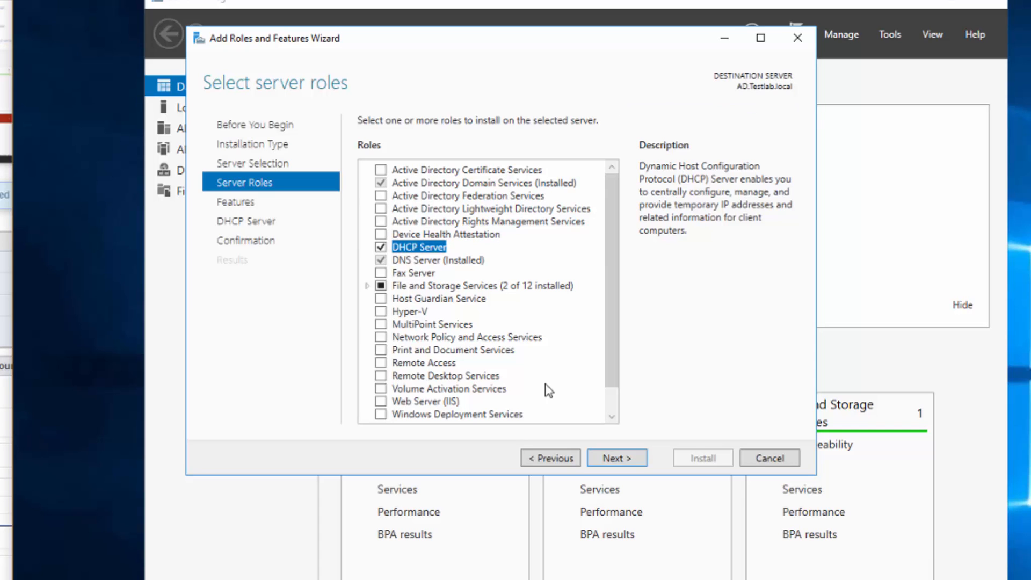
pyautogui.click(616, 458)
pyautogui.click(617, 459)
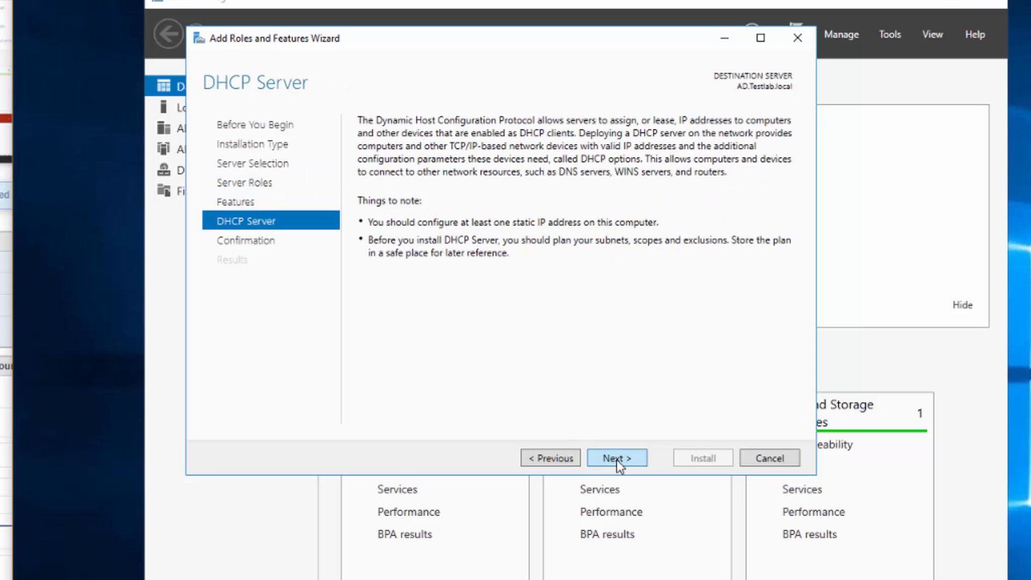
pyautogui.click(617, 459)
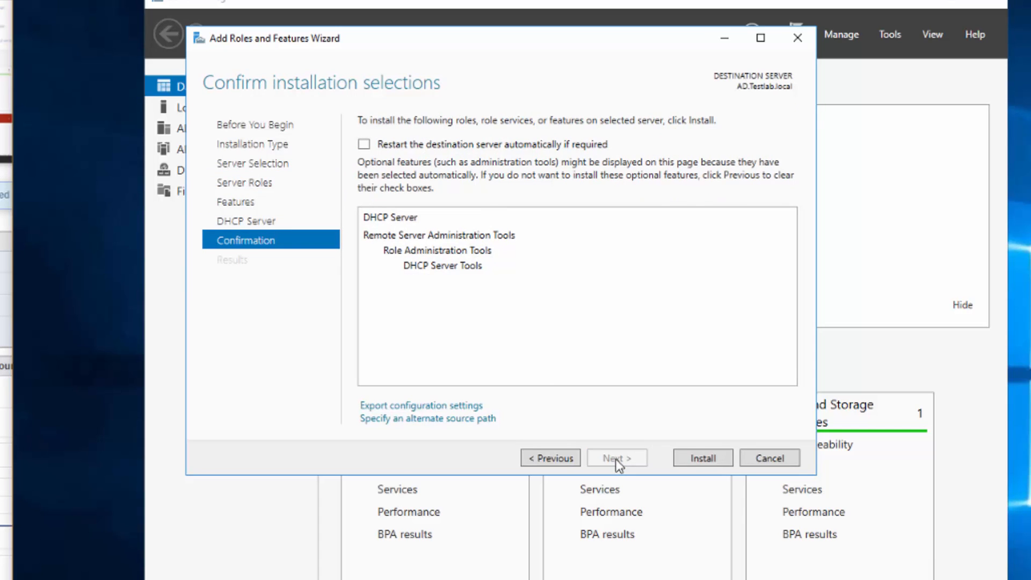
# - Allow automatic restart if required and install the DHCP Server role
pyautogui.click(364, 144)
pyautogui.click(830, 392)
pyautogui.click(698, 459)
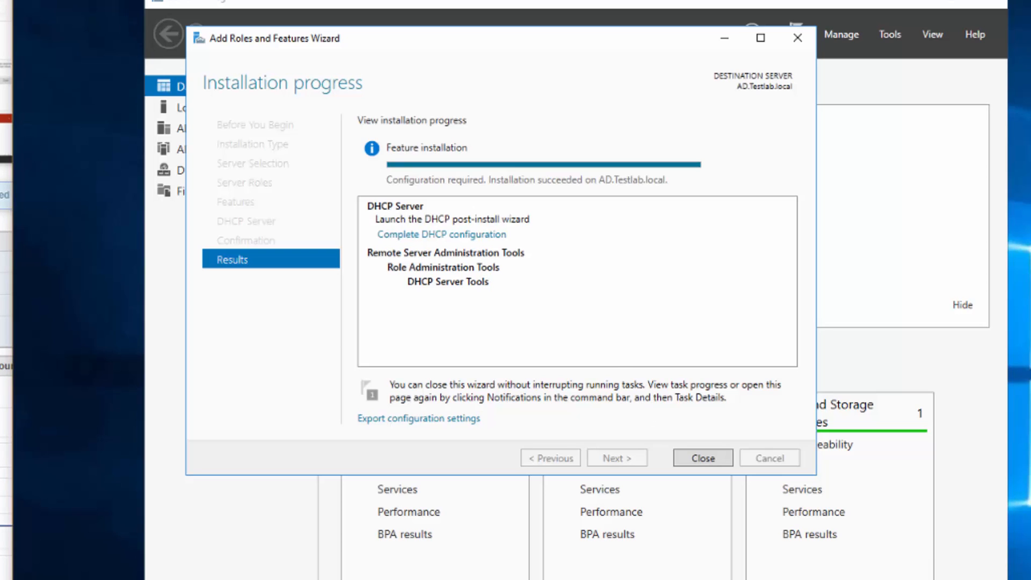
pyautogui.click(43, 1)
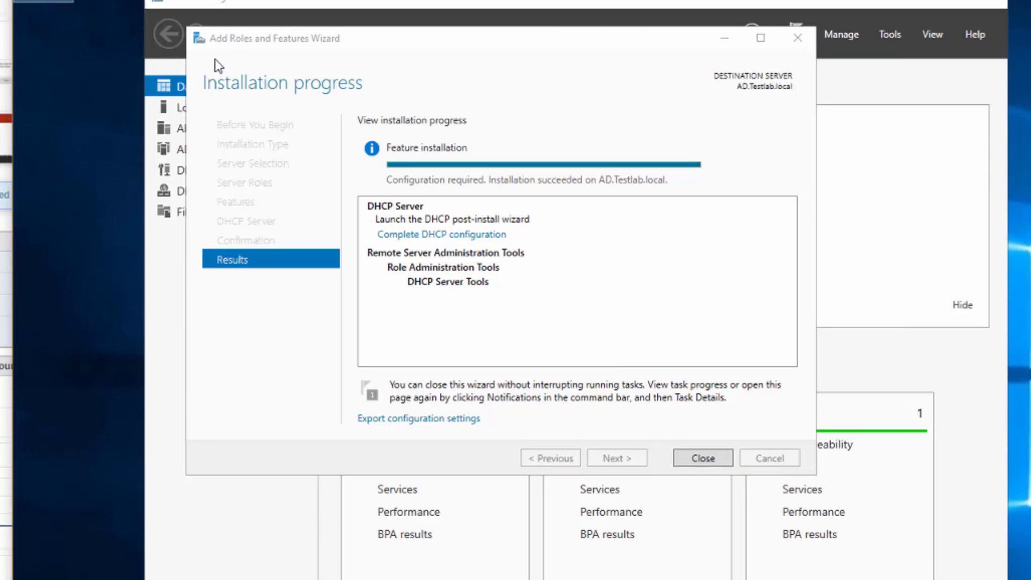
# - Open Console1 from the desktop, add the DHCP snap-in, save on exit, and close the finished wizard
pyautogui.doubleClick(43, 2)
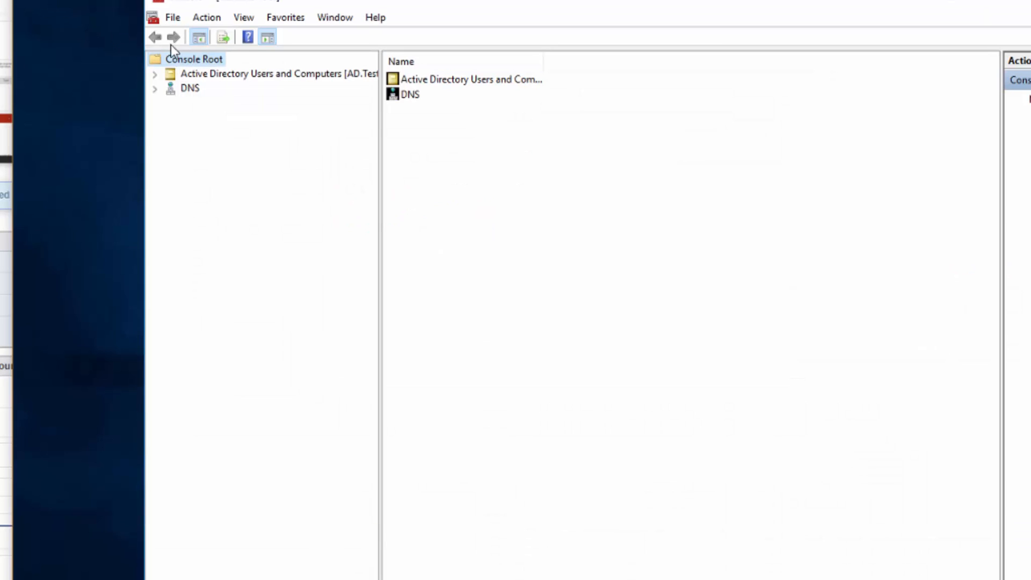
pyautogui.click(169, 18)
pyautogui.click(223, 122)
pyautogui.doubleClick(486, 373)
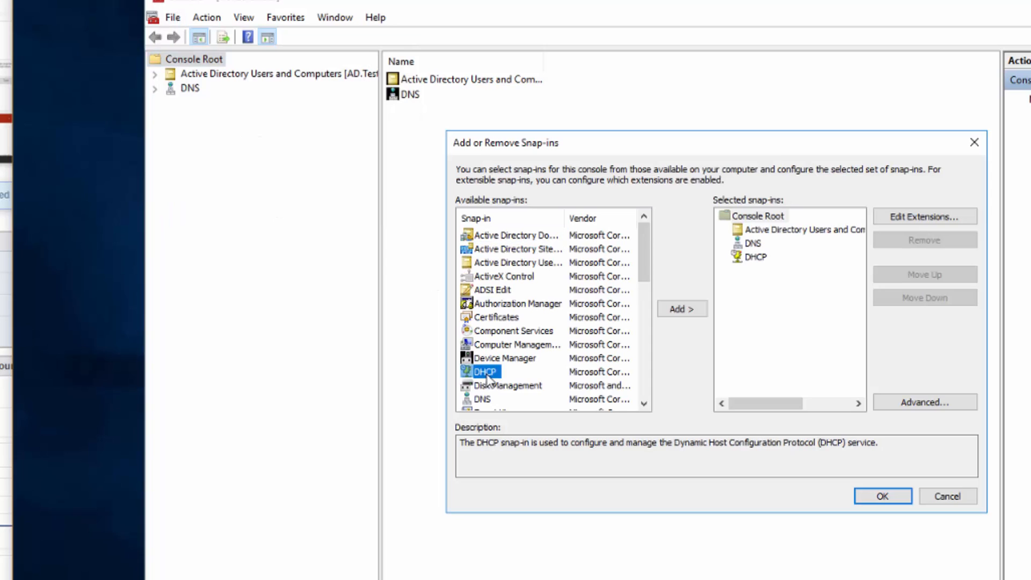
pyautogui.click(895, 498)
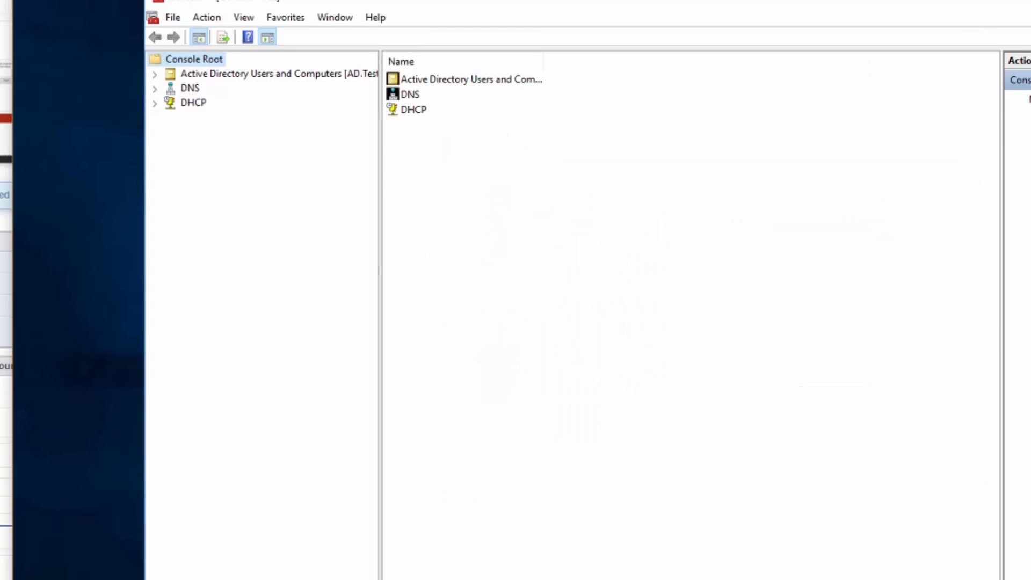
pyautogui.hotkey('alt', 'F4')
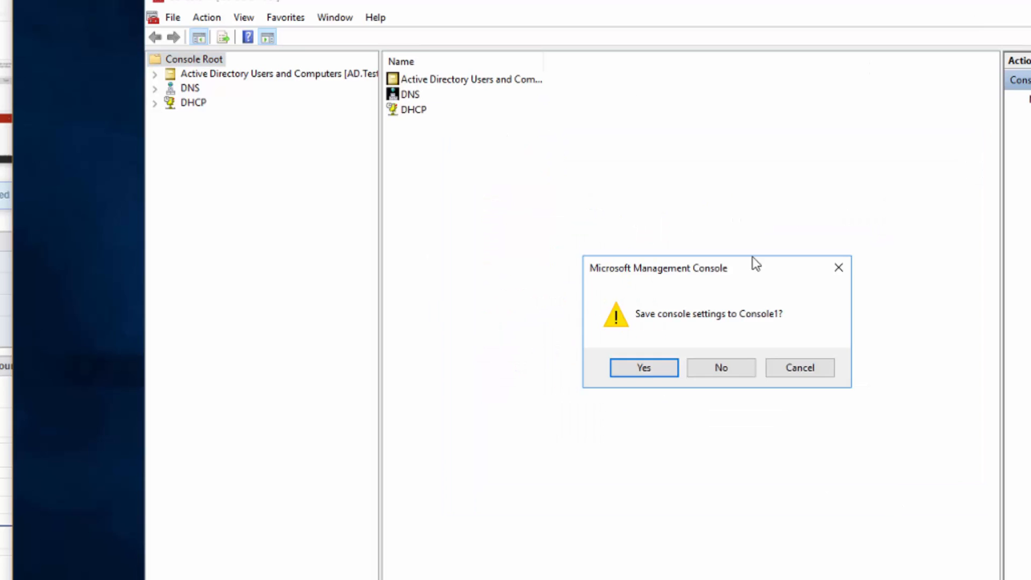
pyautogui.click(662, 368)
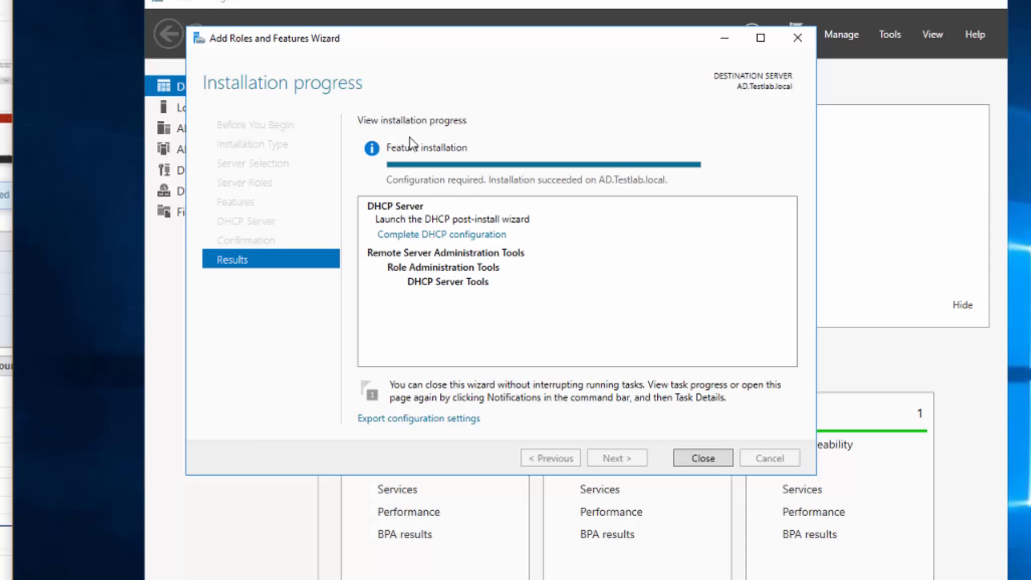
pyautogui.click(703, 459)
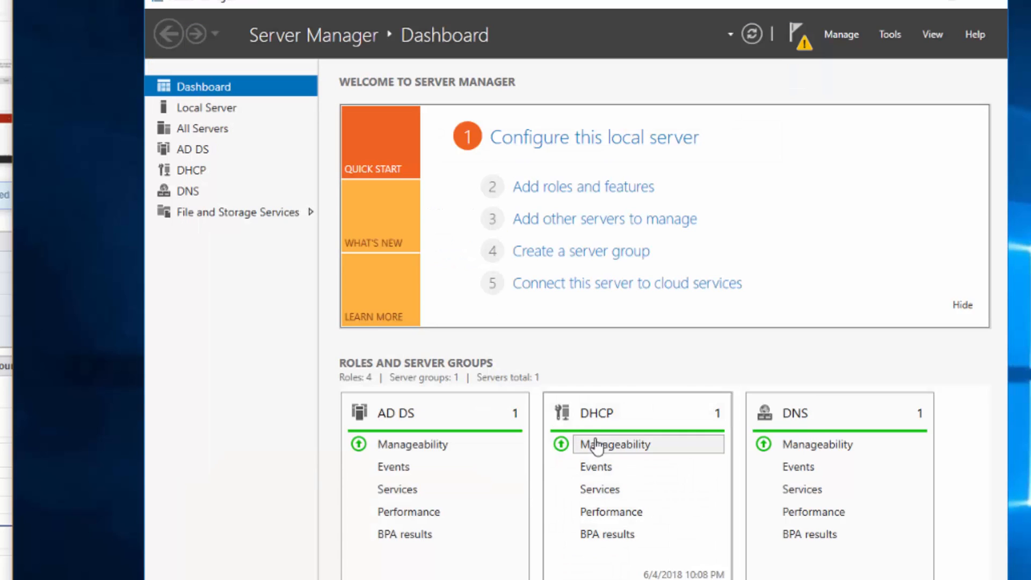
# - Close Server Manager, run ipconfig showing 192.168.1.230, and arrange the prompt beside Console1
pyautogui.click(994, 5)
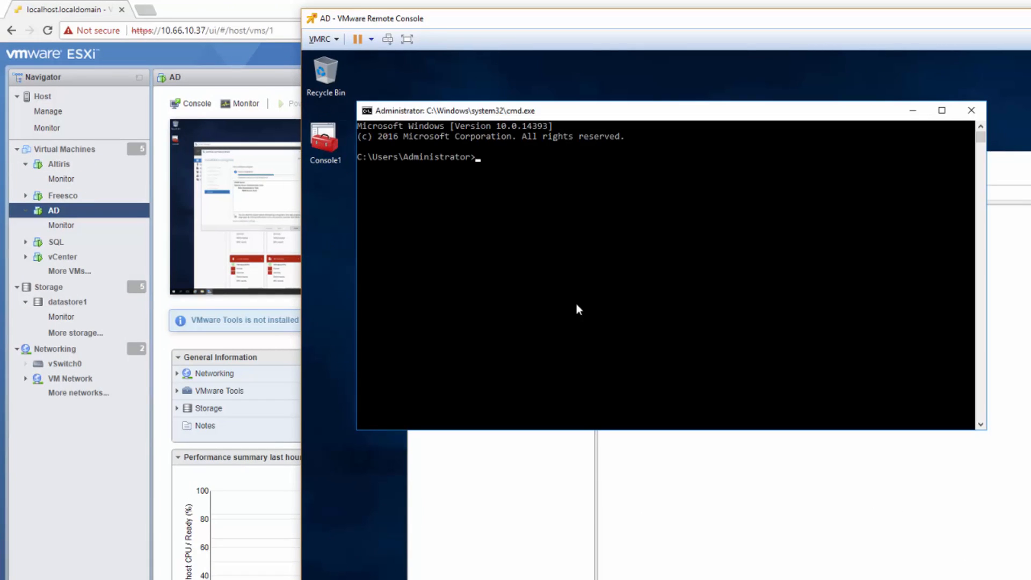
pyautogui.write('ipconfig')
pyautogui.press('Return')
pyautogui.moveTo(564, 114); pyautogui.dragTo(529, 79)
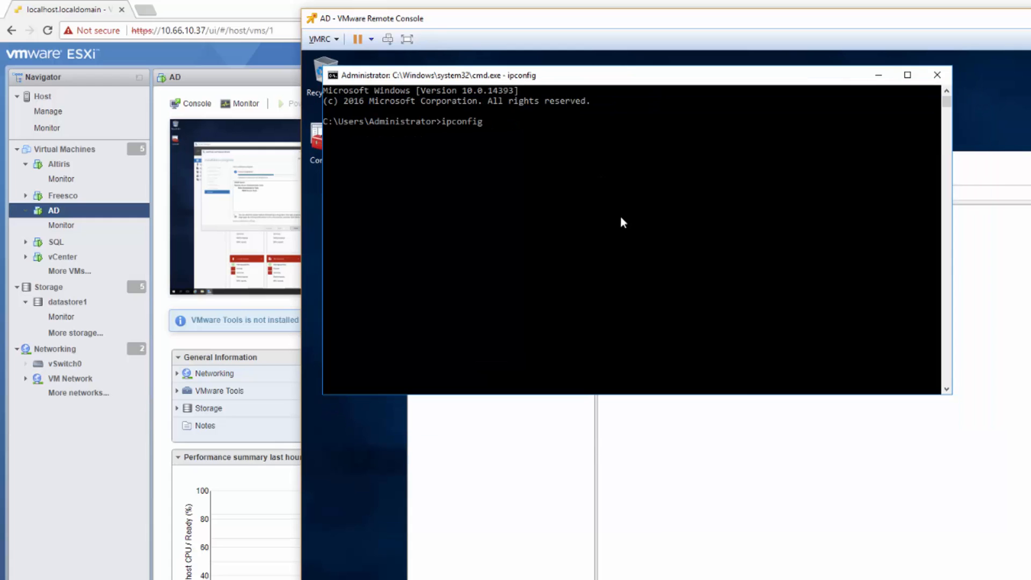
pyautogui.click(806, 439)
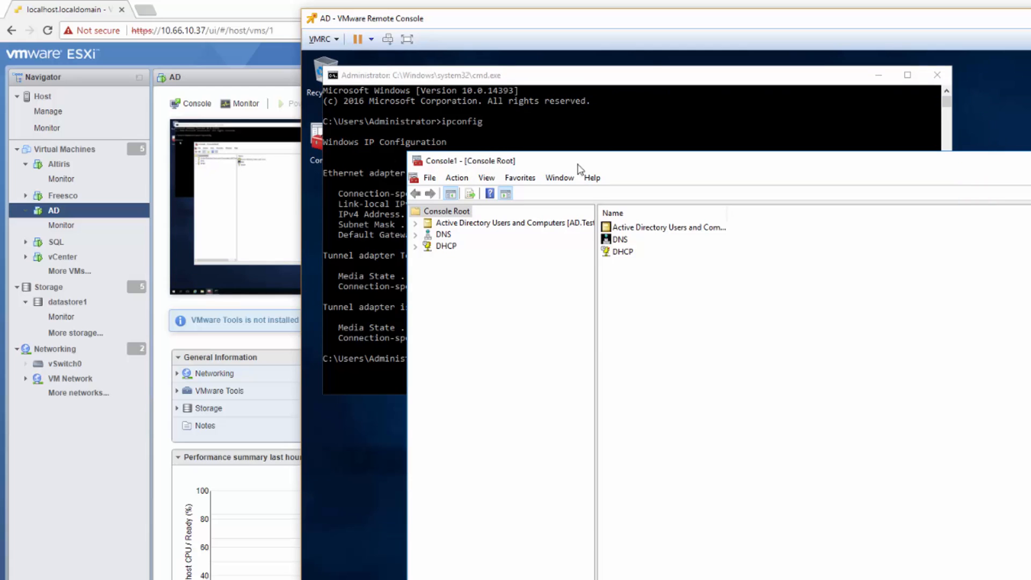
pyautogui.moveTo(565, 167); pyautogui.dragTo(678, 237)
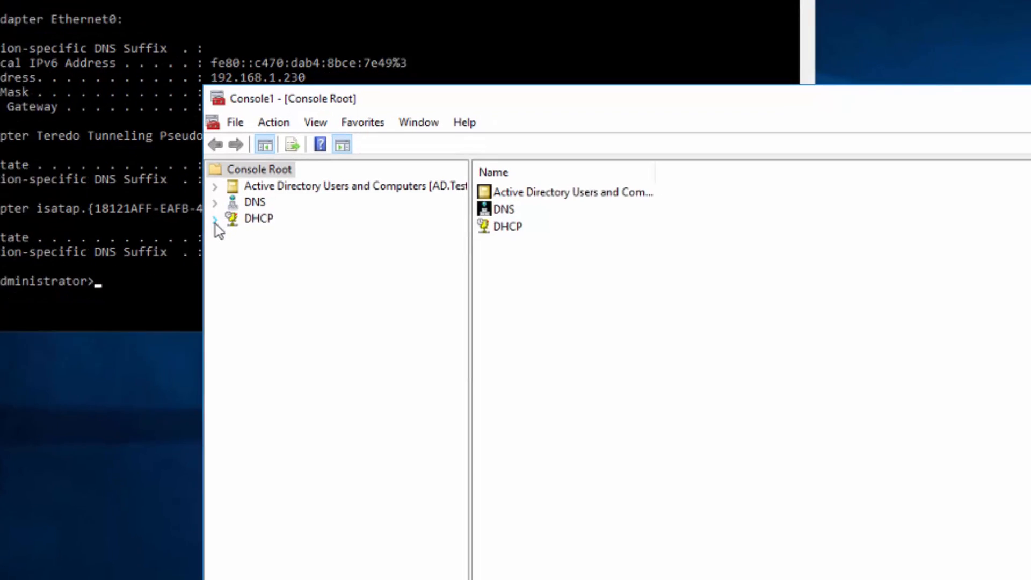
# - Expand DHCP > ad.testlab.local and choose New Scope from the IPv4 context menu
pyautogui.click(527, 314)
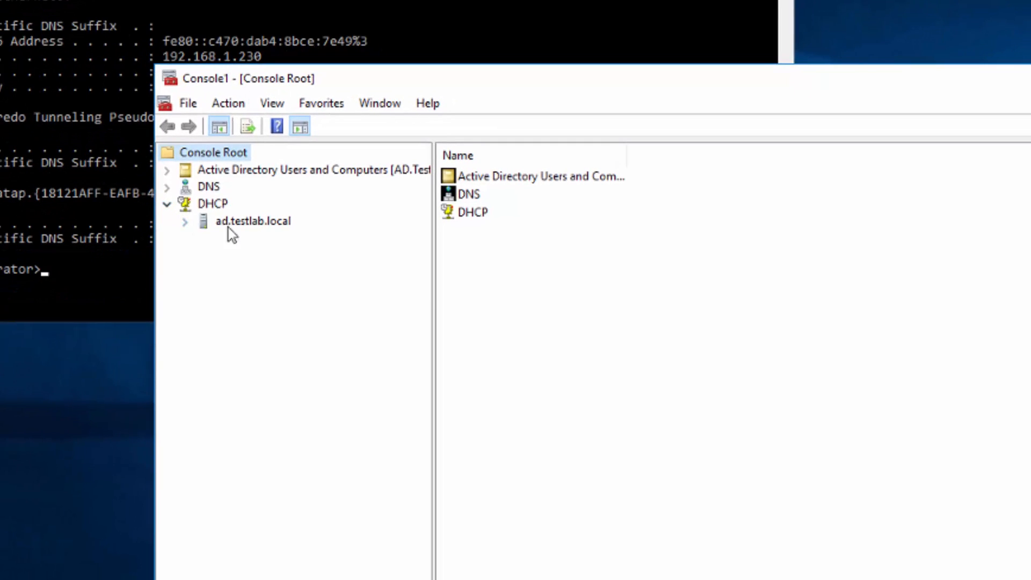
pyautogui.click(185, 222)
pyautogui.rightClick(244, 240)
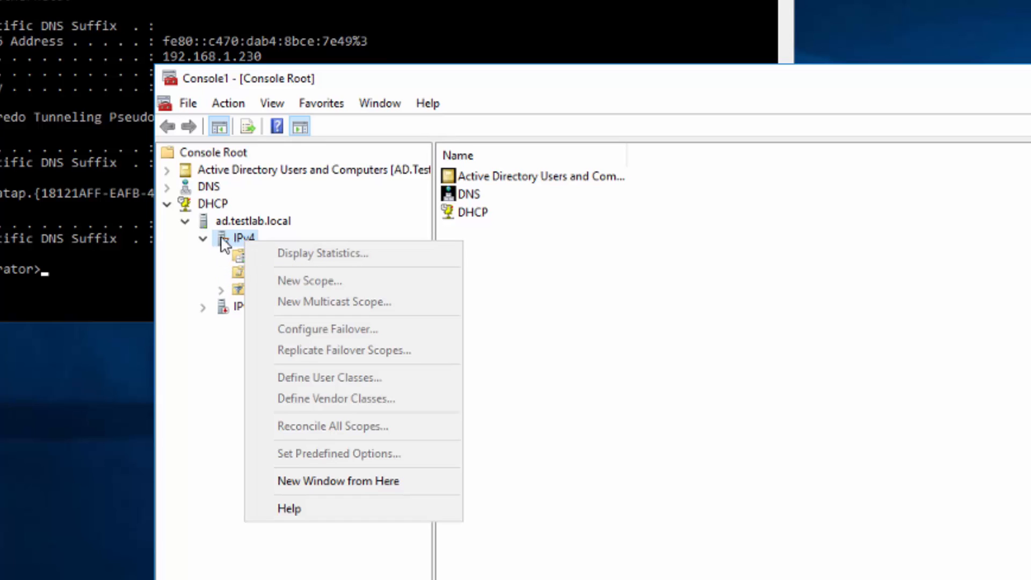
pyautogui.click(260, 565)
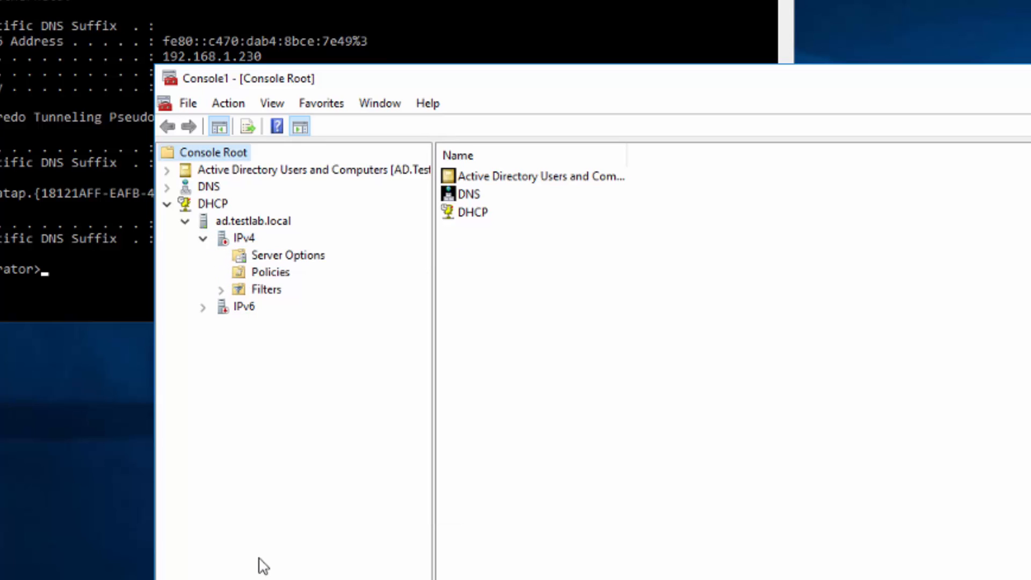
pyautogui.rightClick(241, 240)
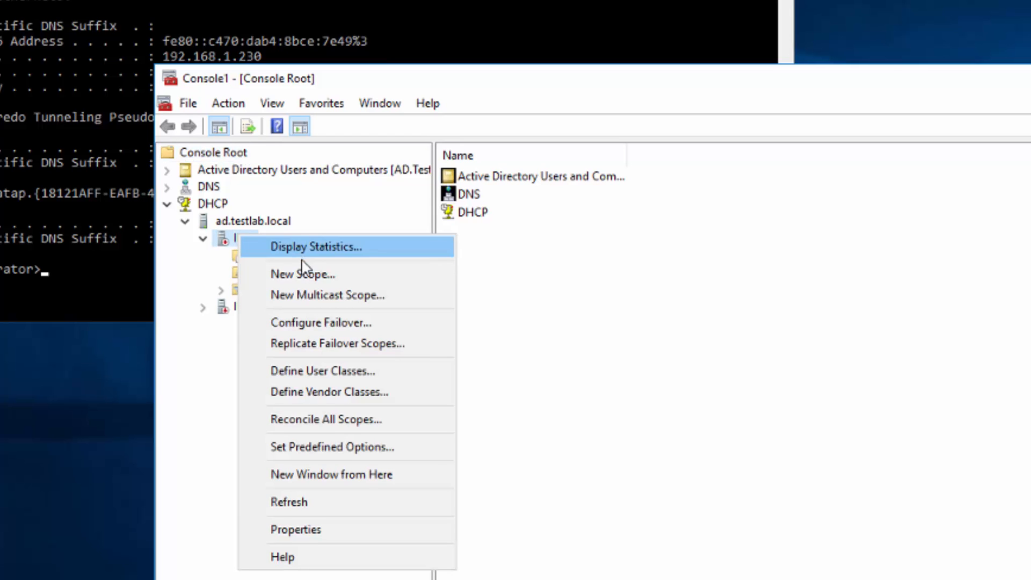
pyautogui.click(290, 274)
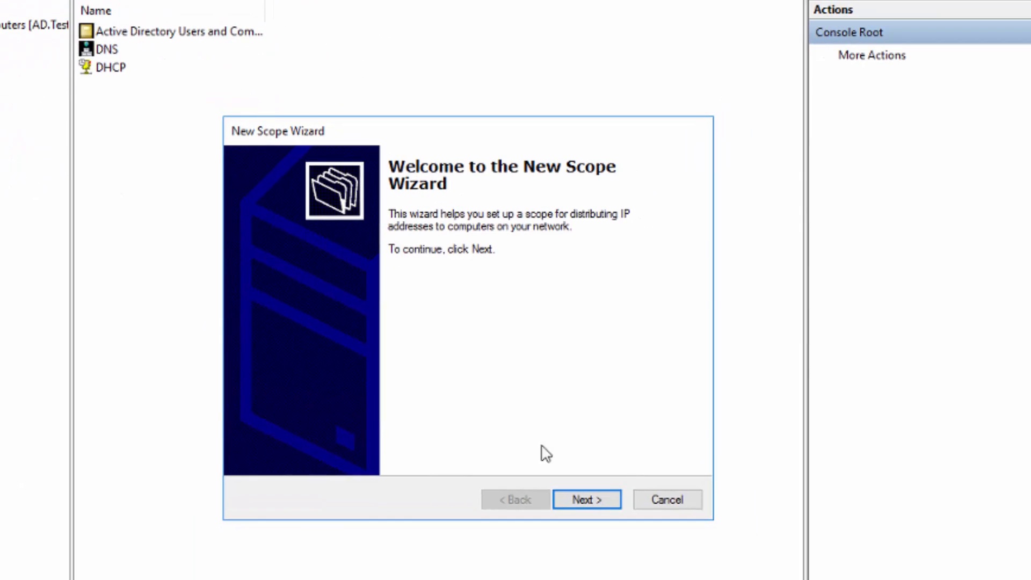
# - Name the new DHCP scope 'Lab'
pyautogui.click(589, 499)
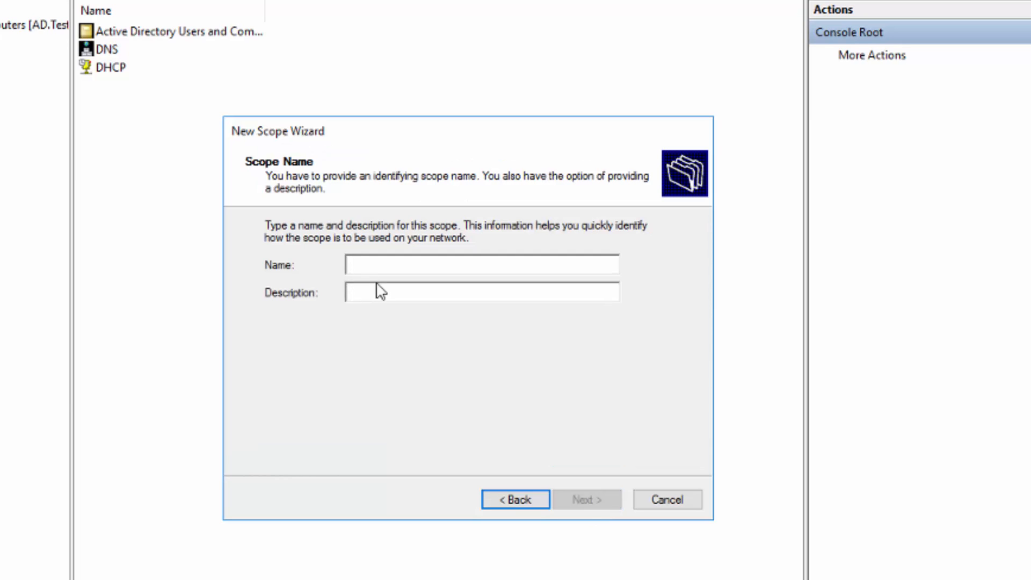
pyautogui.write('Lab')
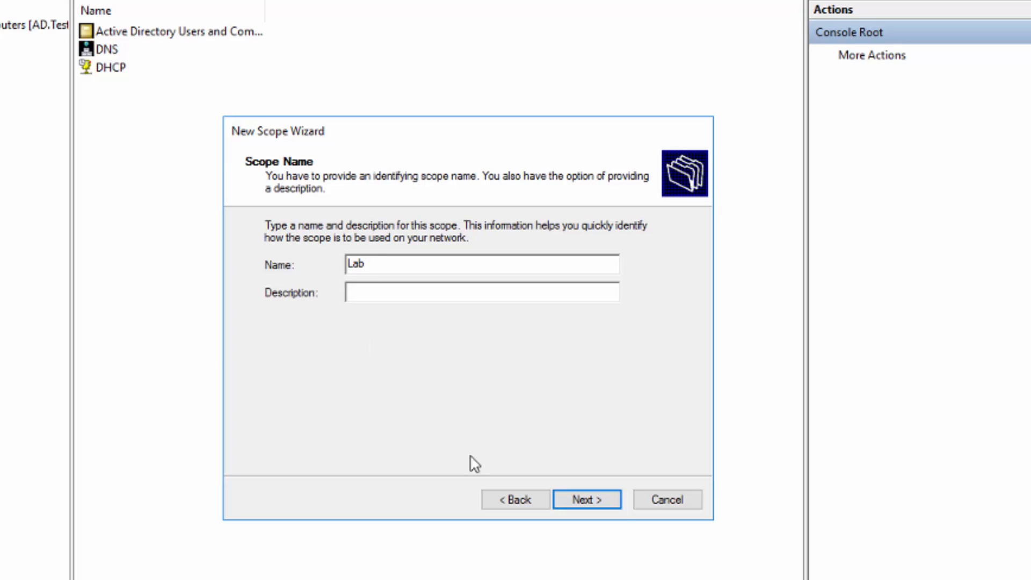
pyautogui.click(590, 502)
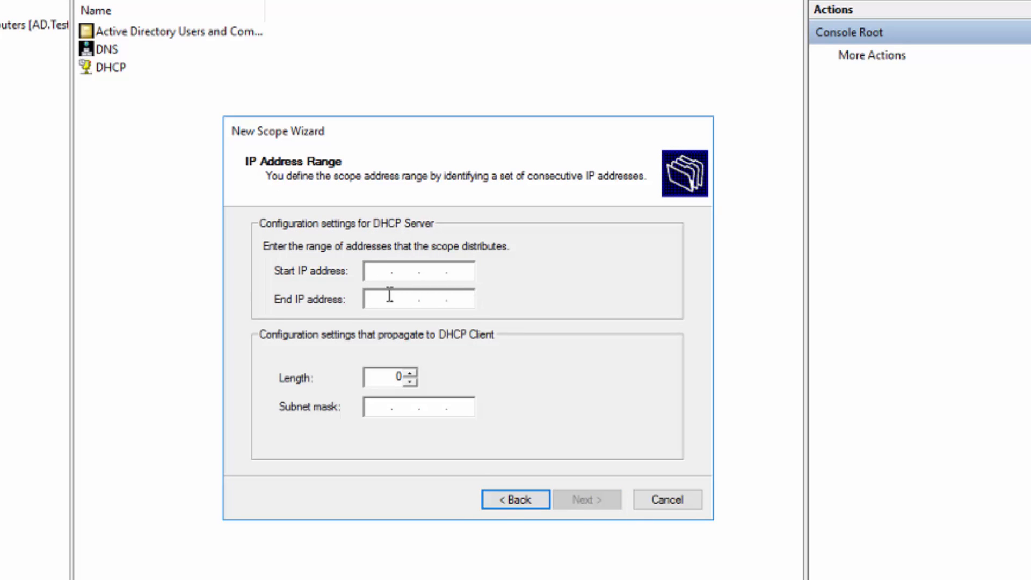
# - Set the scope range 192.168.1.10–192.168.1.60 with prefix length 16 (255.255.0.0)
pyautogui.write('192 . 168 . 1 .')
pyautogui.write('10')
pyautogui.press('Tab')
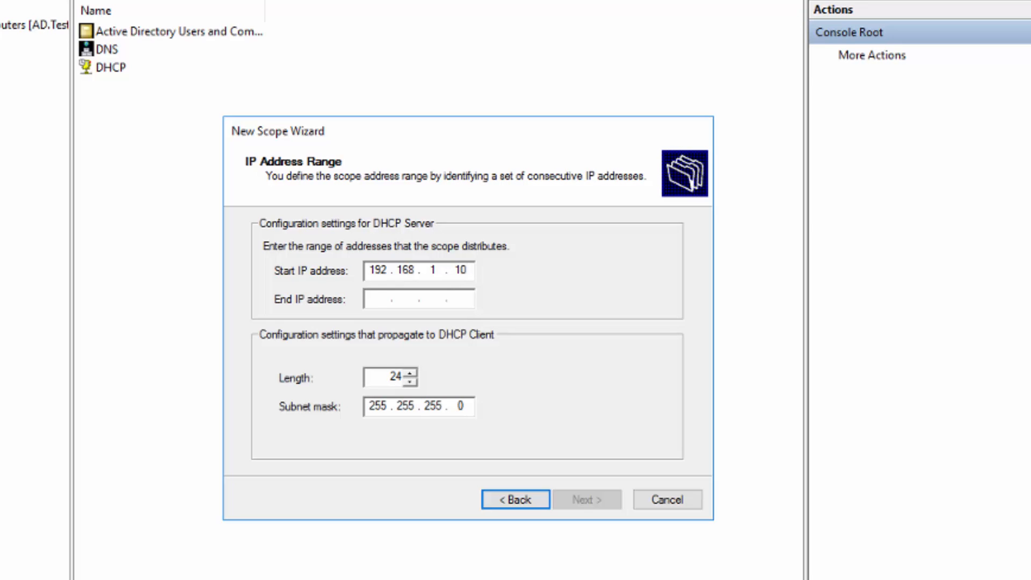
pyautogui.write('192.16')
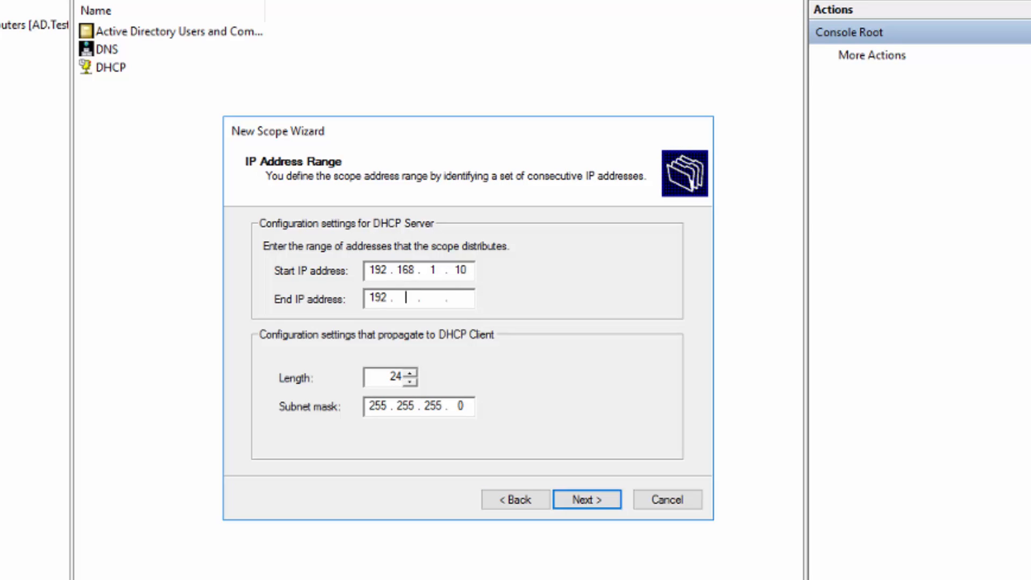
pyautogui.write('8.1.60')
pyautogui.doubleClick(394, 378)
pyautogui.write('16')
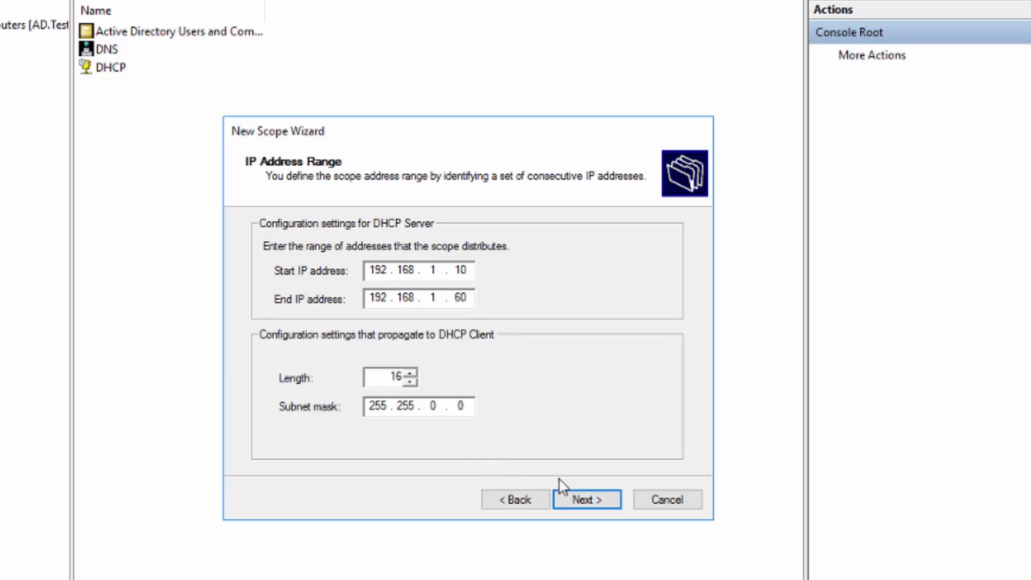
pyautogui.click(586, 505)
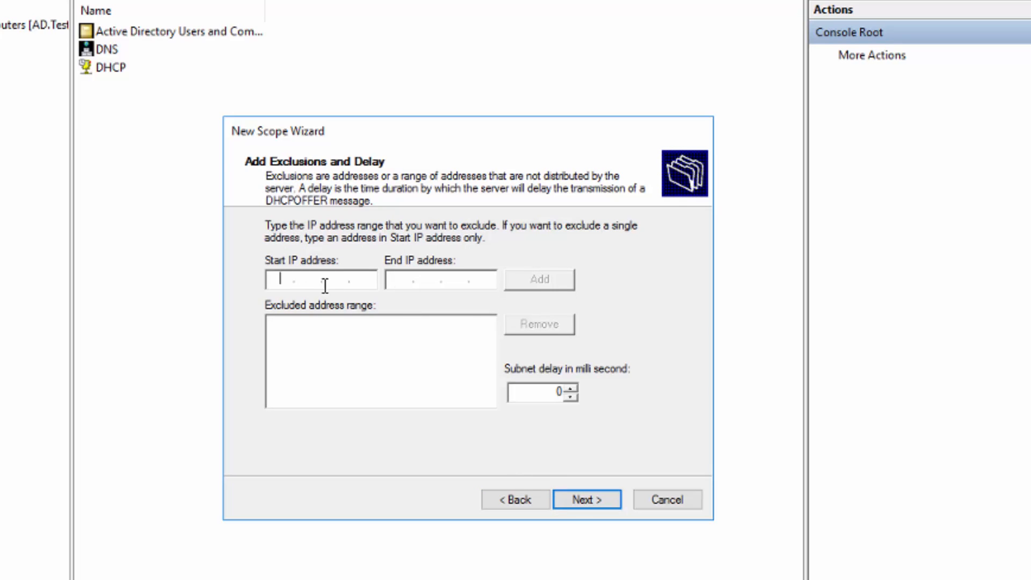
# - Skip exclusions, keep the default lease duration, and choose to configure scope options now
pyautogui.click(592, 504)
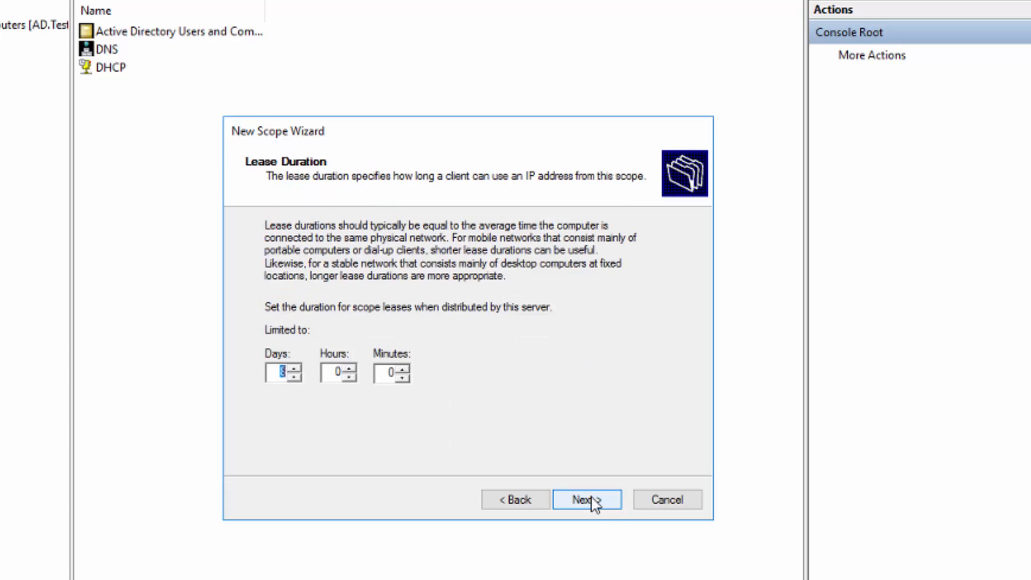
pyautogui.click(576, 501)
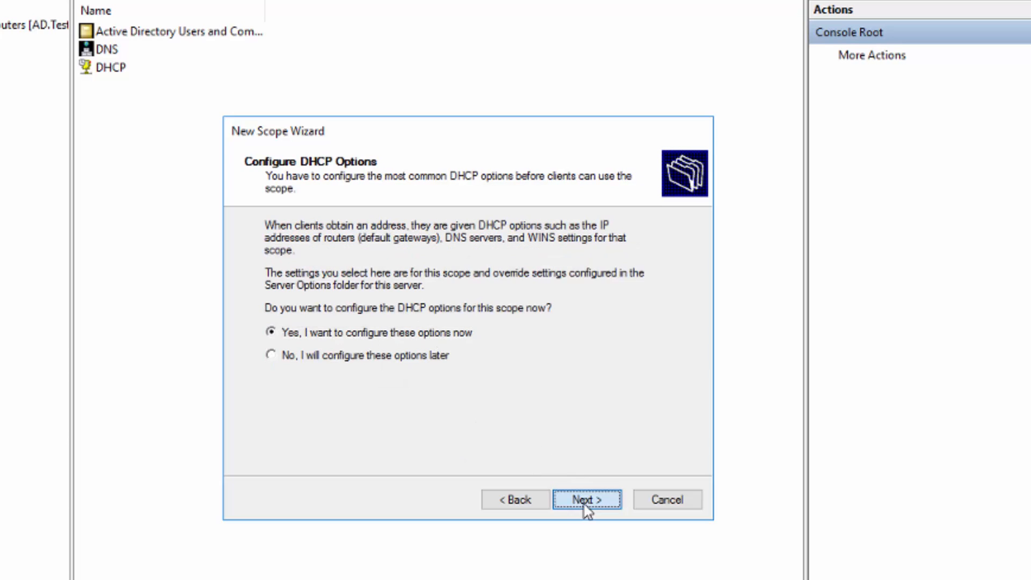
pyautogui.click(584, 505)
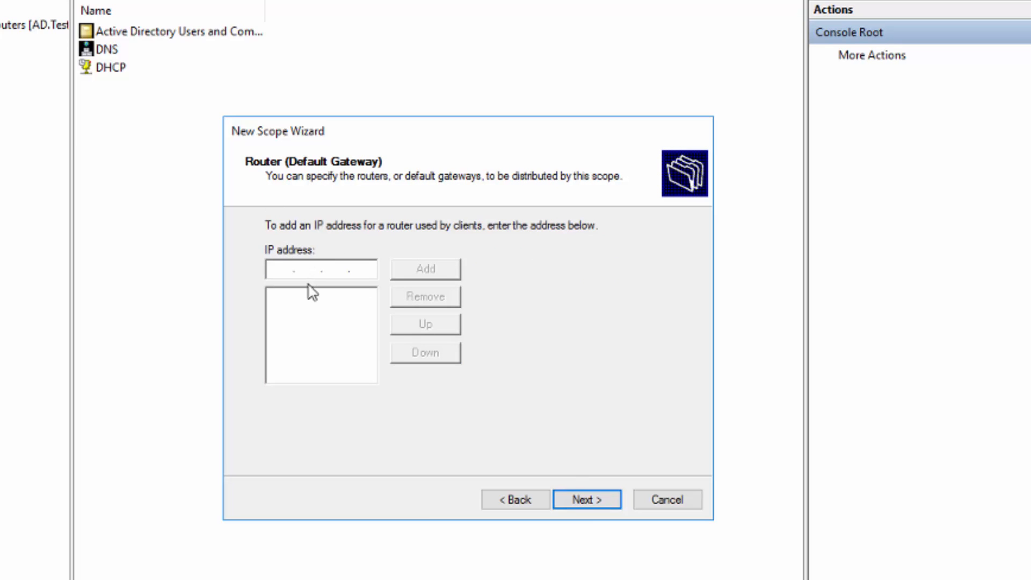
# - Add gateway 192.168.1.1, accept DNS 192.168.1.230 and Testlab.local, skip WINS, activate and finish
pyautogui.write('192.168.')
pyautogui.click(419, 271)
pyautogui.click(587, 503)
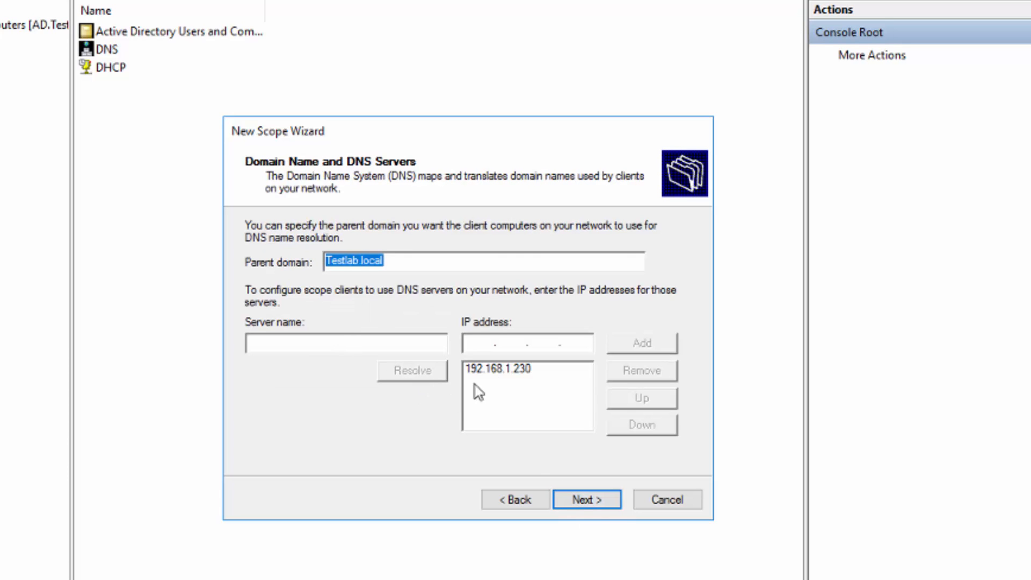
pyautogui.click(585, 502)
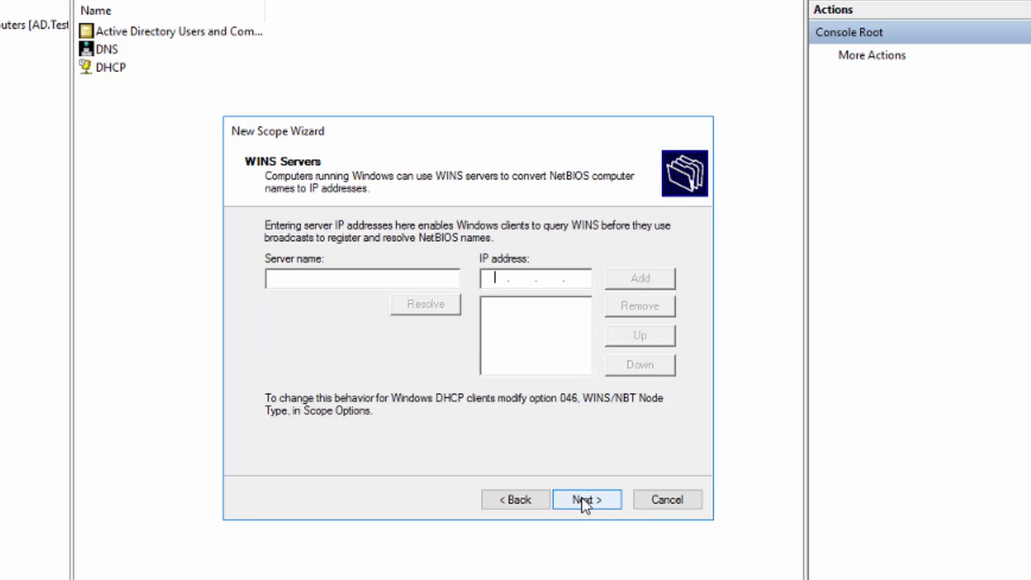
pyautogui.click(585, 502)
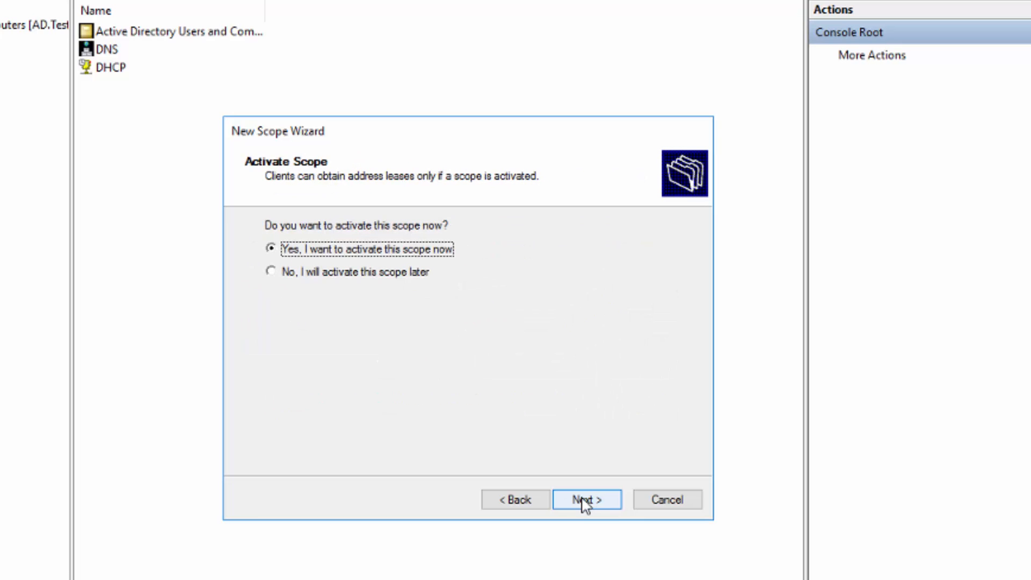
pyautogui.click(585, 502)
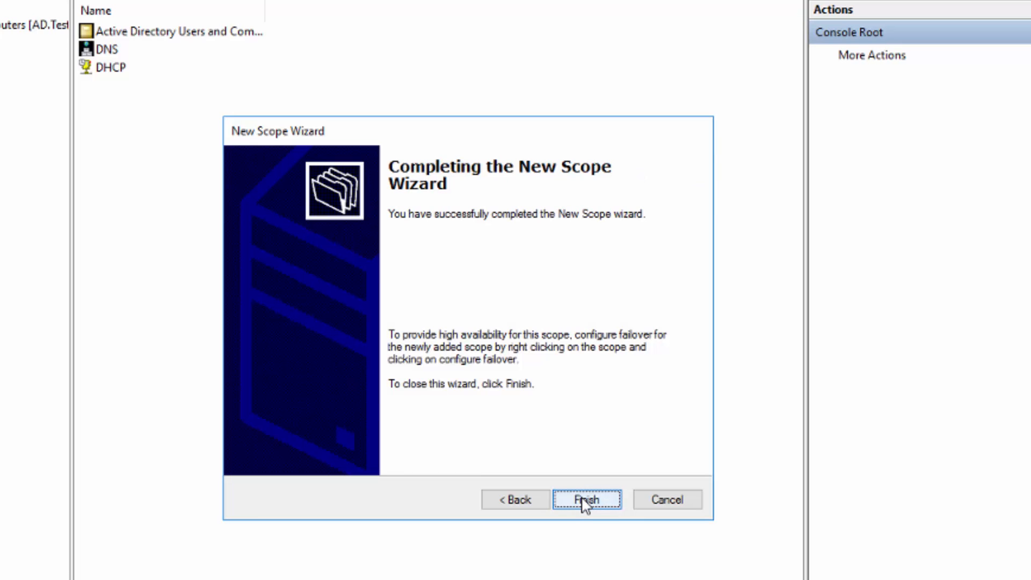
pyautogui.click(583, 499)
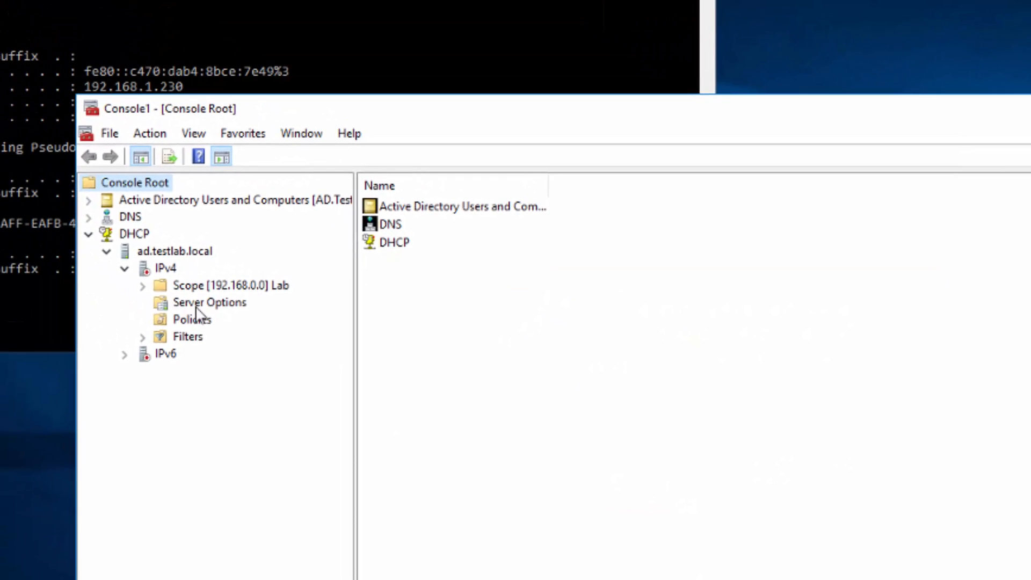
# - Expand the Lab scope and view its Address Pool and empty Address Leases
pyautogui.rightClick(196, 306)
pyautogui.click(146, 287)
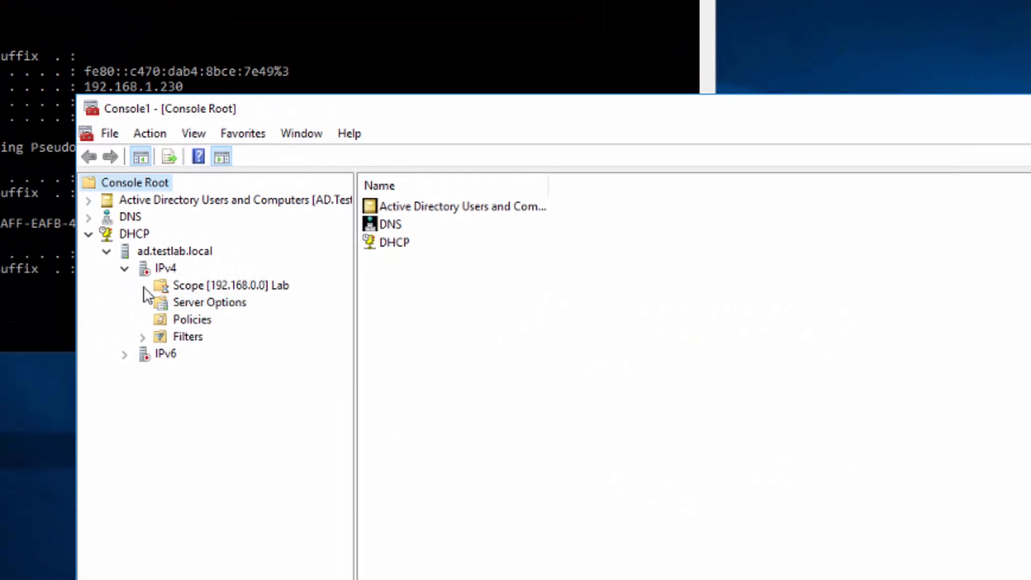
pyautogui.doubleClick(180, 290)
pyautogui.click(226, 303)
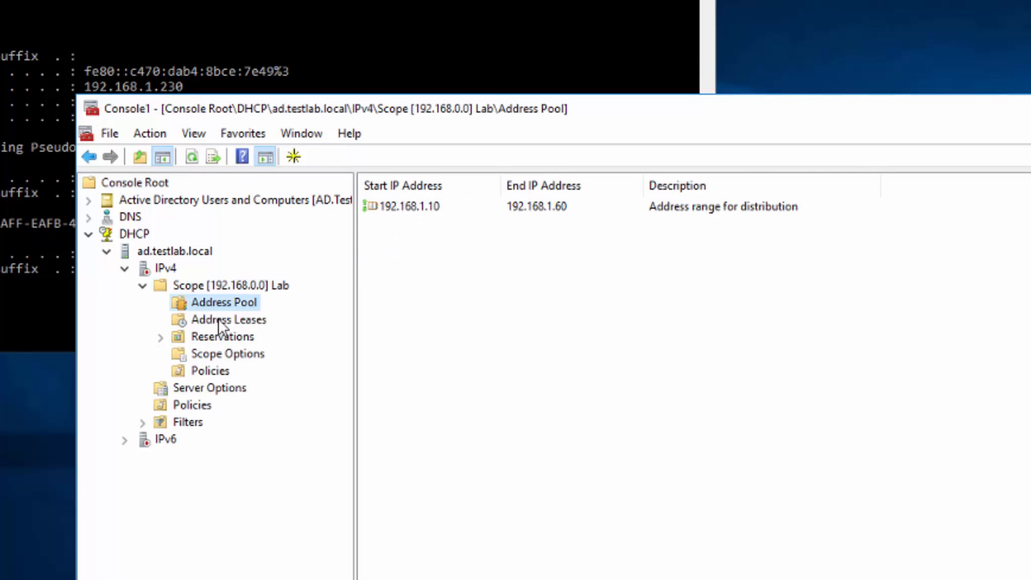
pyautogui.click(220, 320)
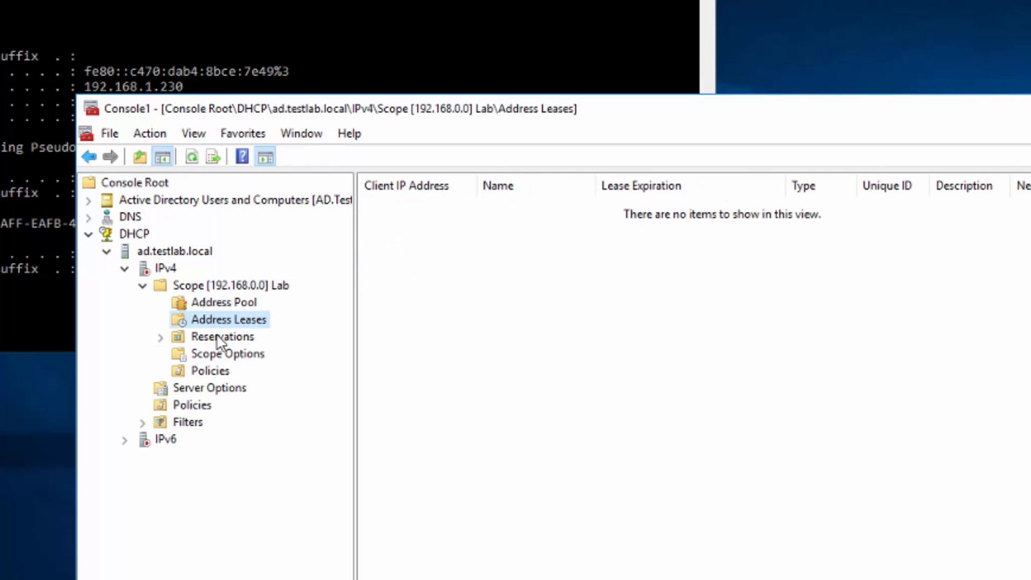
pyautogui.click(450, 388)
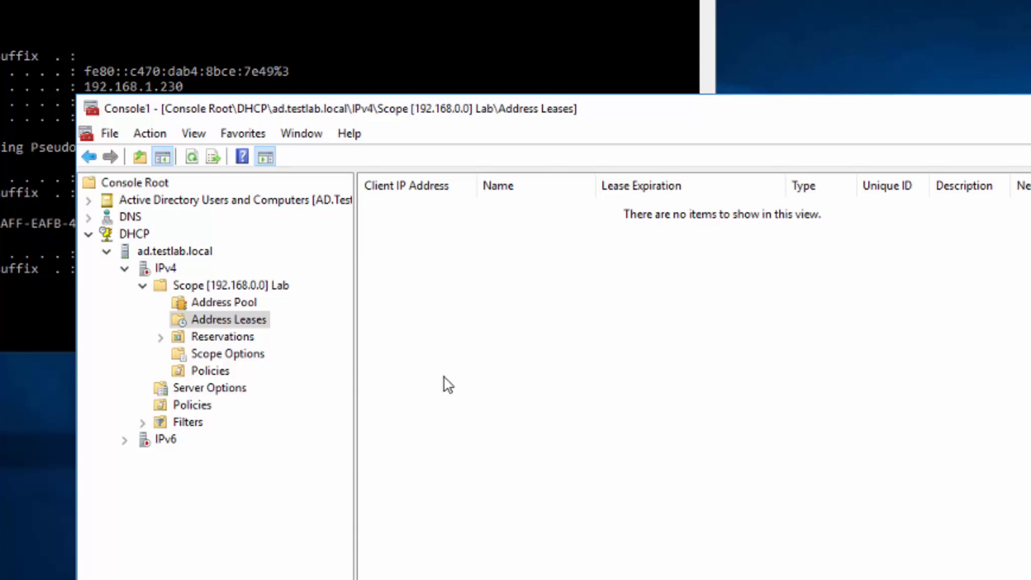
pyautogui.rightClick(206, 359)
pyautogui.click(141, 355)
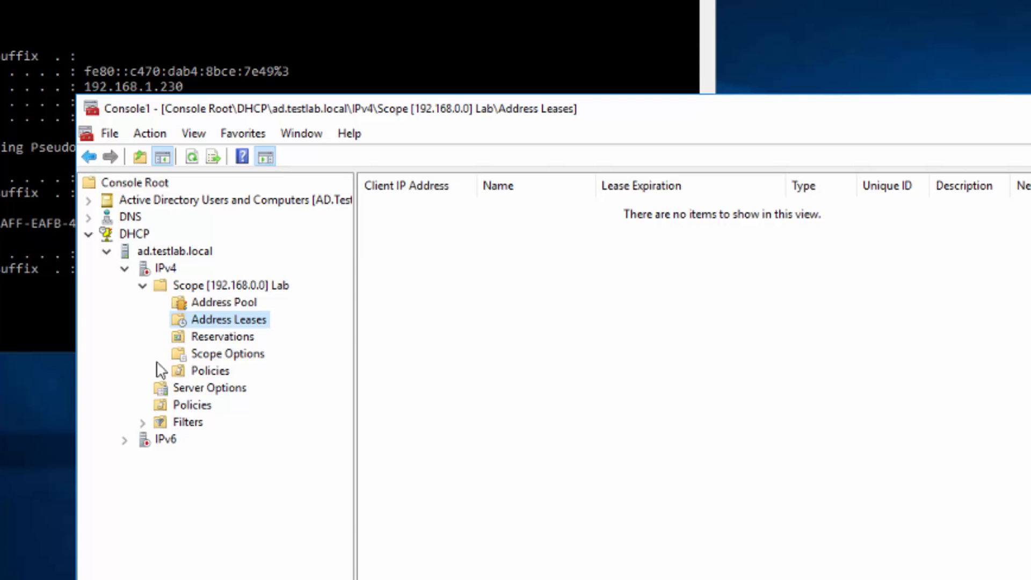
# - Browse the Server Options list, including 003 Router, and cancel without changes
pyautogui.click(189, 388)
pyautogui.rightClick(195, 394)
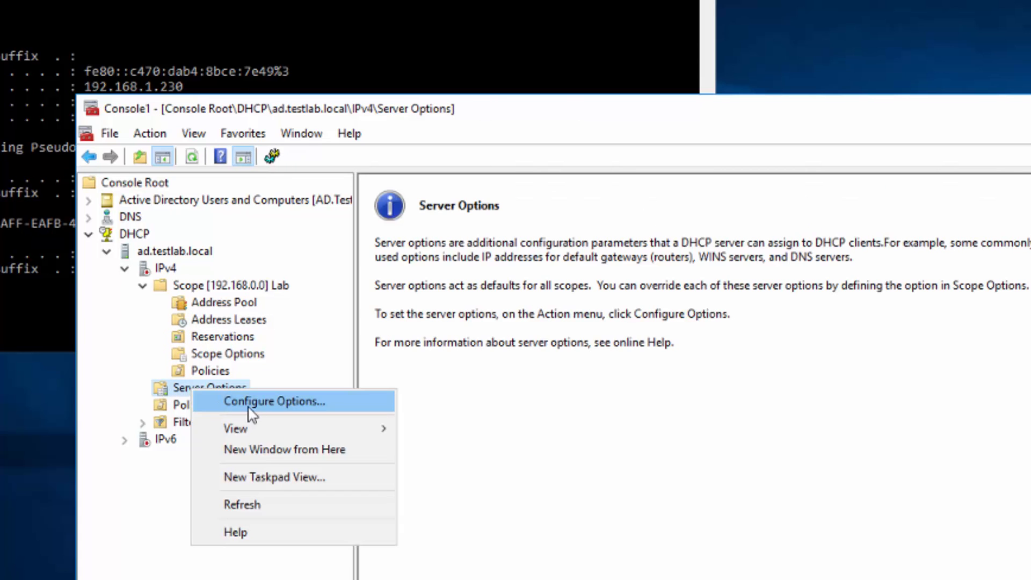
pyautogui.click(276, 403)
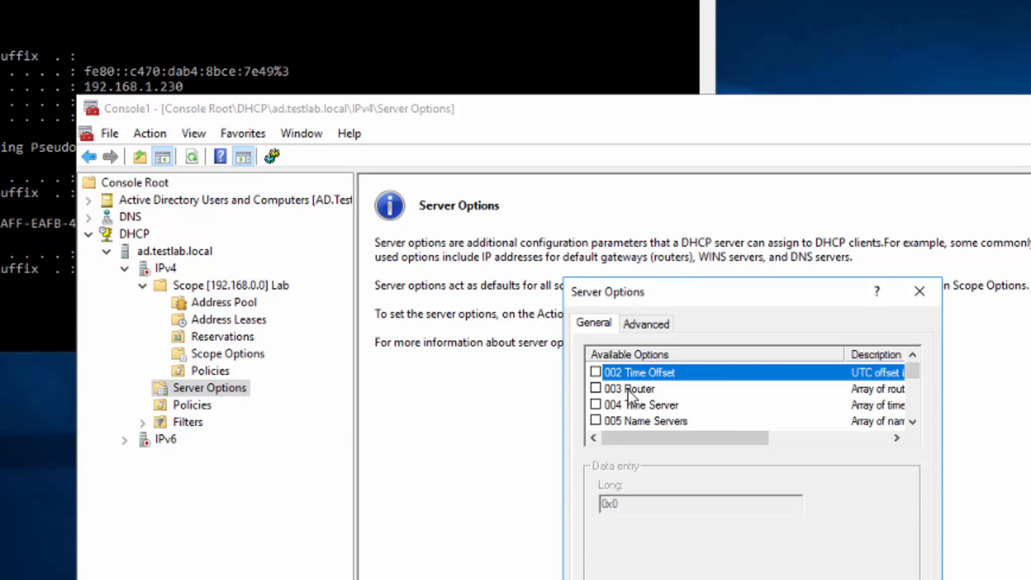
pyautogui.click(661, 388)
pyautogui.scroll(-1, 662, 392)
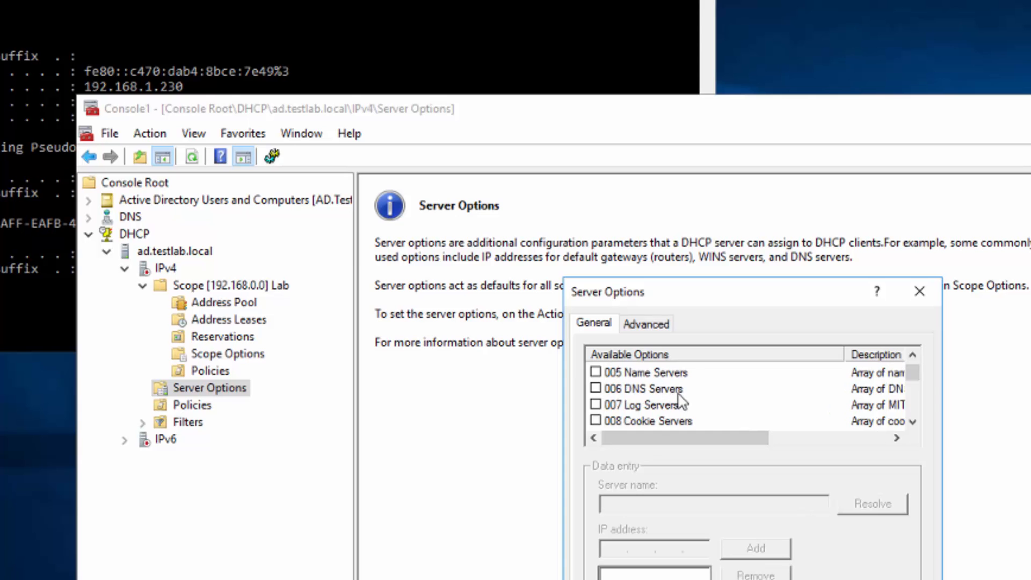
pyautogui.scroll(-5, 672, 398)
pyautogui.scroll(-6, 679, 402)
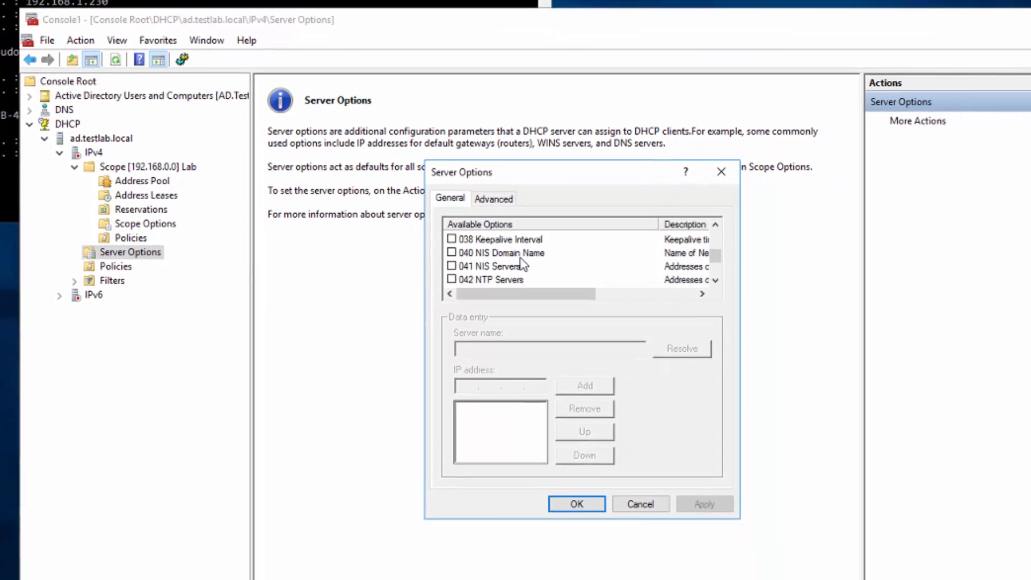
pyautogui.scroll(-1, 521, 263)
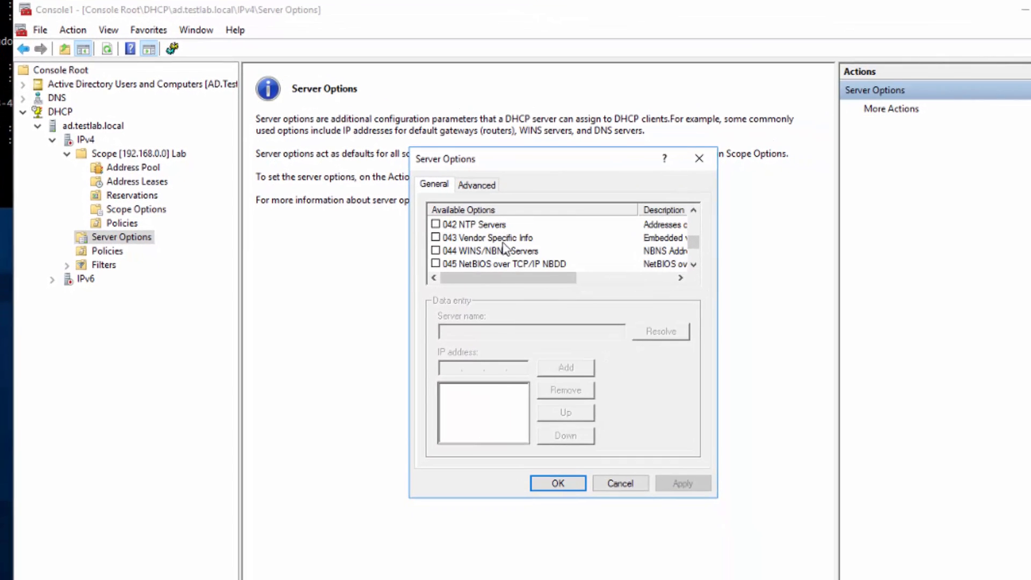
pyautogui.scroll(-1, 503, 246)
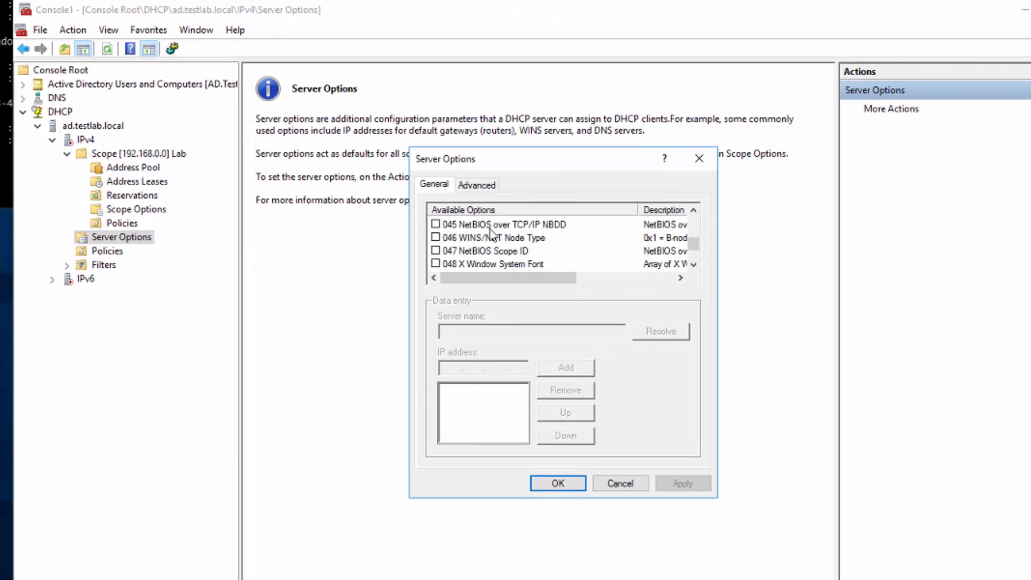
pyautogui.scroll(-3, 503, 248)
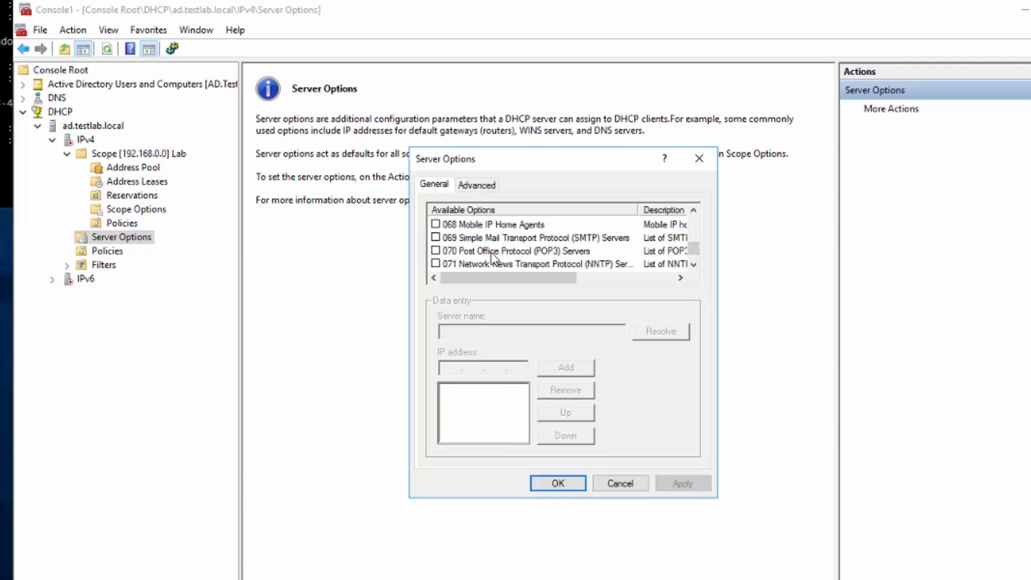
pyautogui.scroll(8, 497, 252)
pyautogui.scroll(9, 492, 250)
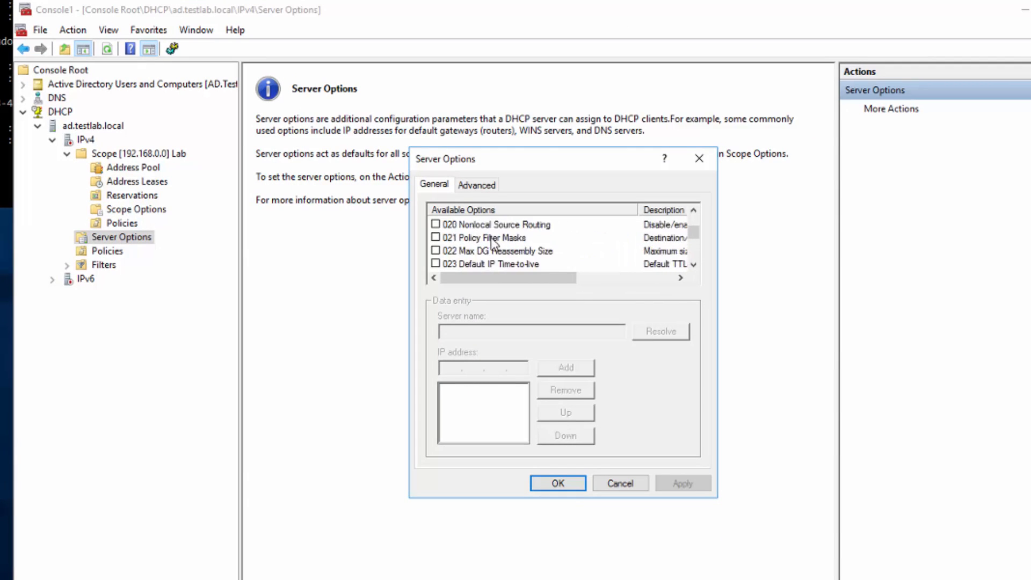
pyautogui.click(492, 238)
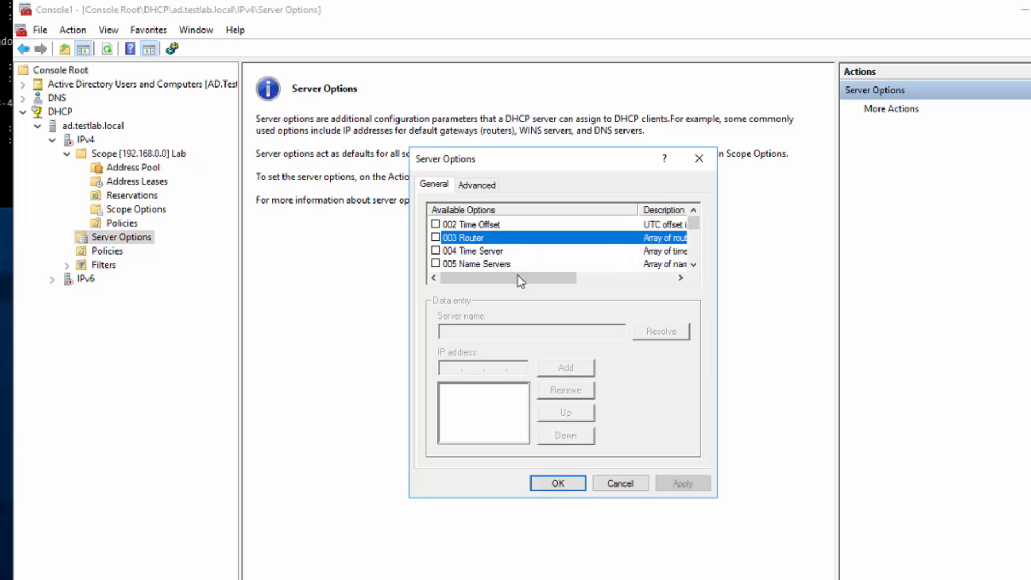
pyautogui.click(627, 487)
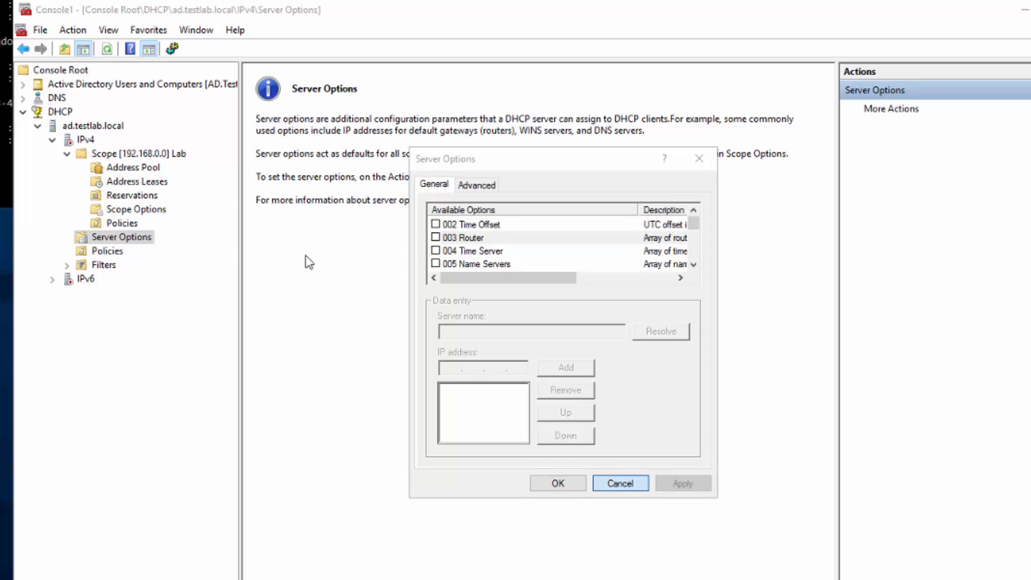
pyautogui.click(612, 484)
# - Review the Lab scope options (router 192.168.1.1, DNS 192.168.1.230, Testlab.local) and cancel unchanged
pyautogui.rightClick(118, 210)
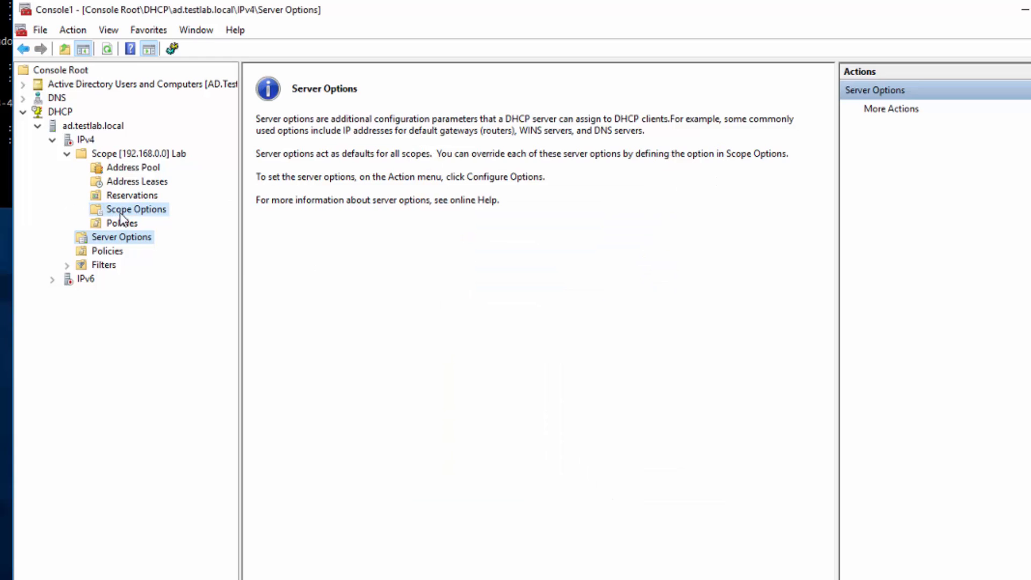
pyautogui.click(117, 210)
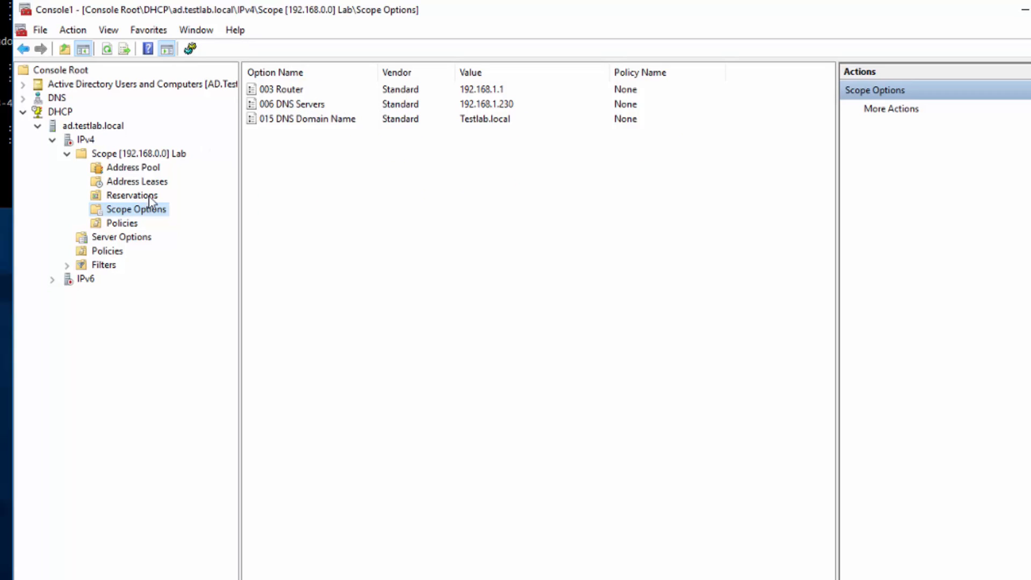
pyautogui.rightClick(138, 212)
pyautogui.click(194, 224)
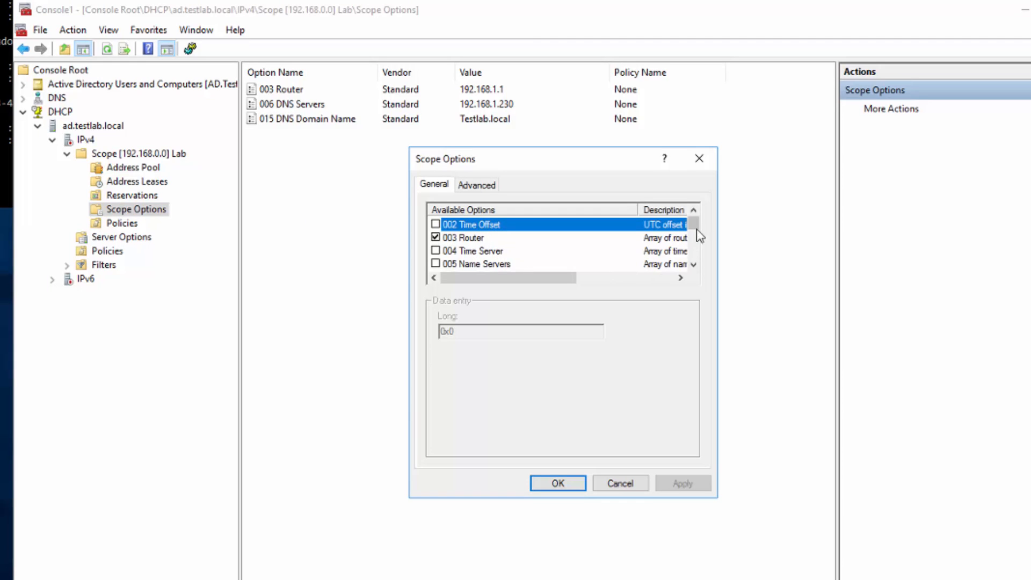
pyautogui.moveTo(695, 224); pyautogui.dragTo(701, 288)
pyautogui.click(621, 486)
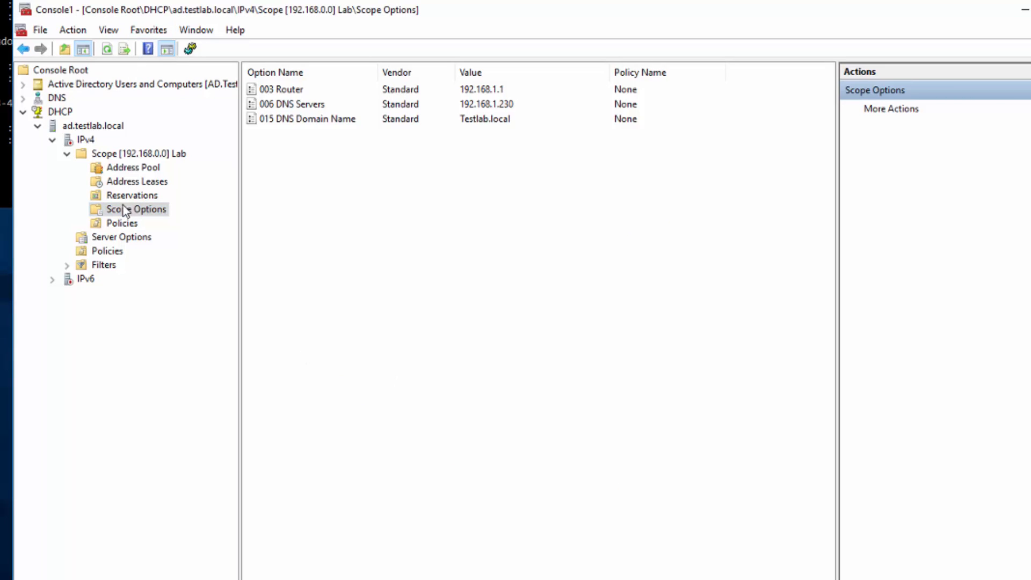
pyautogui.rightClick(84, 140)
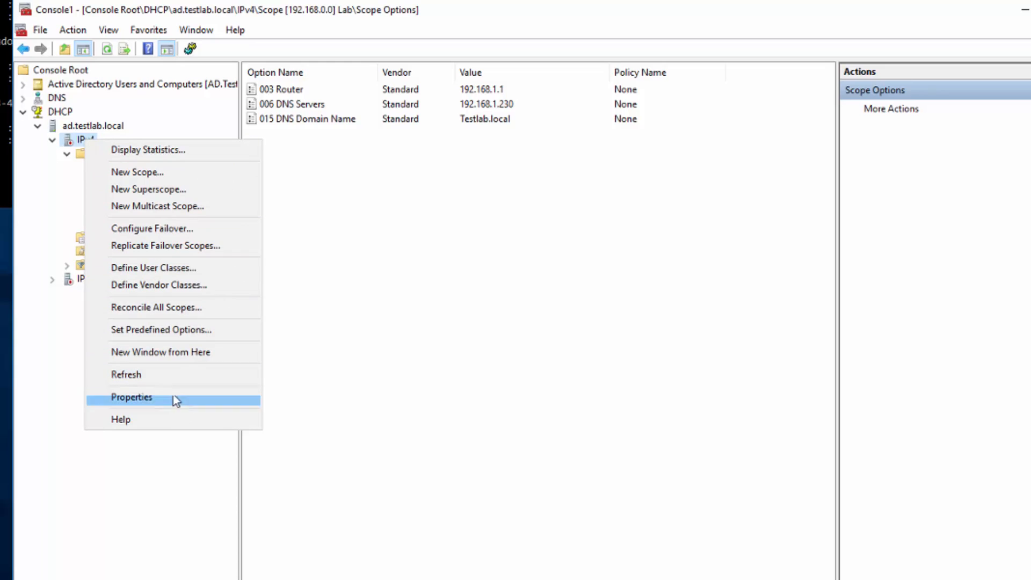
# - Authorize the ad.testlab.local DHCP server and confirm Unauthorize now appears
pyautogui.click(409, 260)
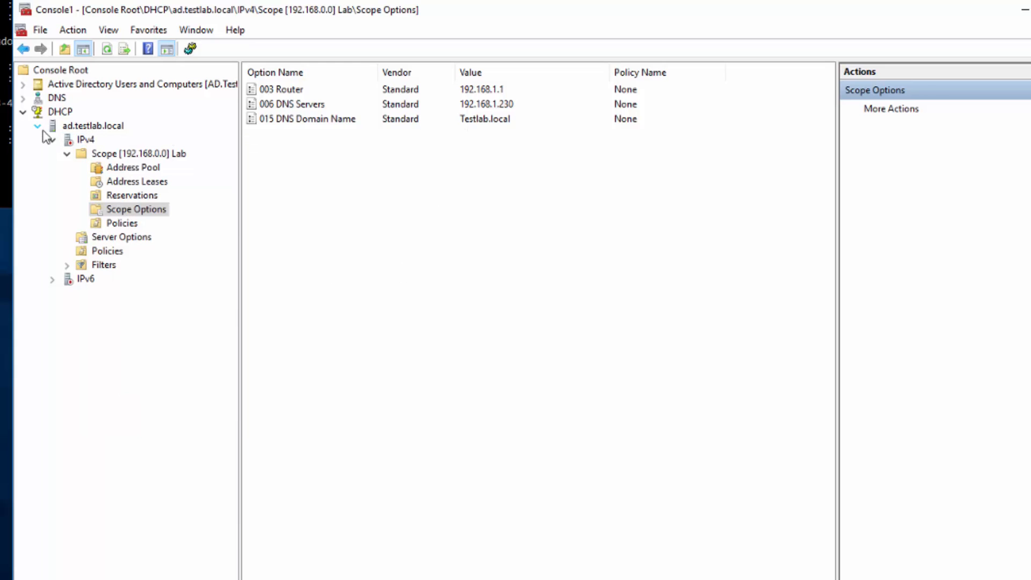
pyautogui.click(85, 140)
pyautogui.click(88, 128)
pyautogui.rightClick(89, 128)
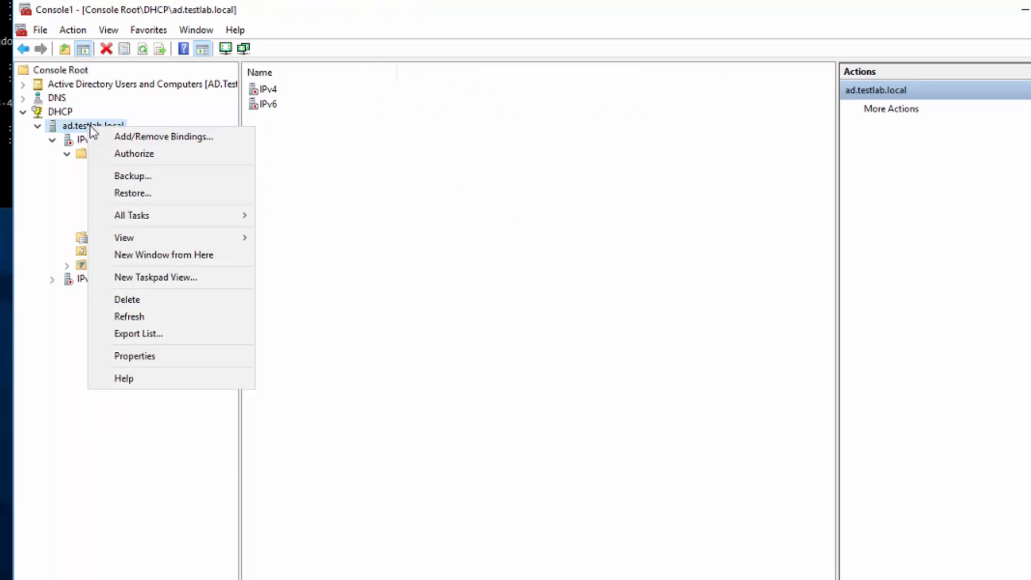
pyautogui.moveTo(151, 217)
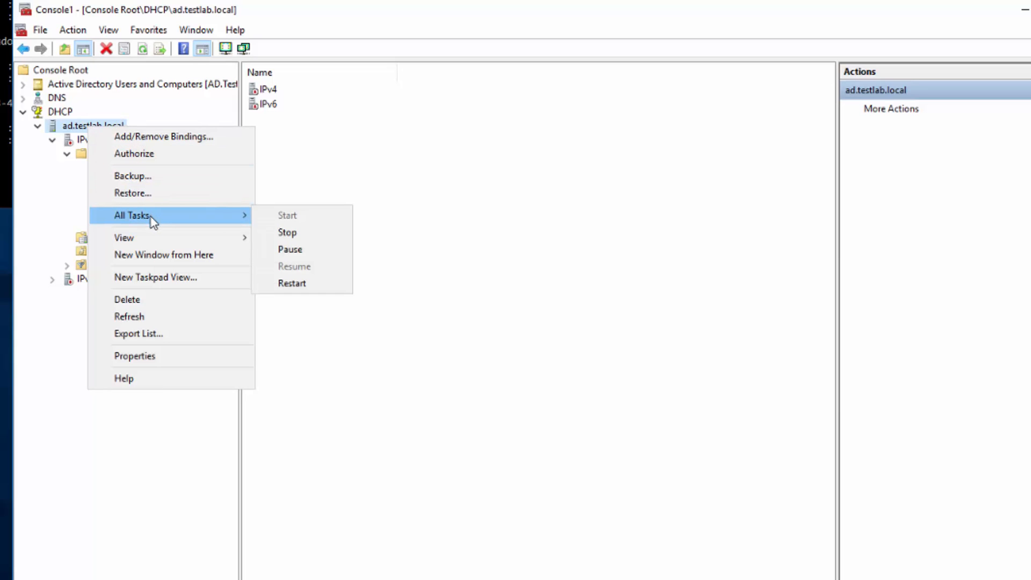
pyautogui.click(142, 155)
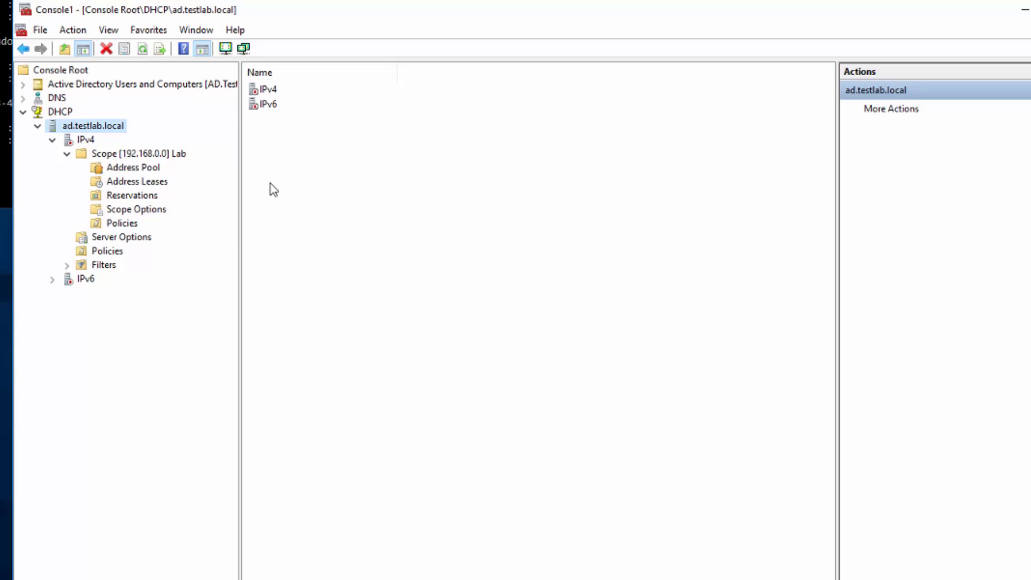
pyautogui.rightClick(83, 125)
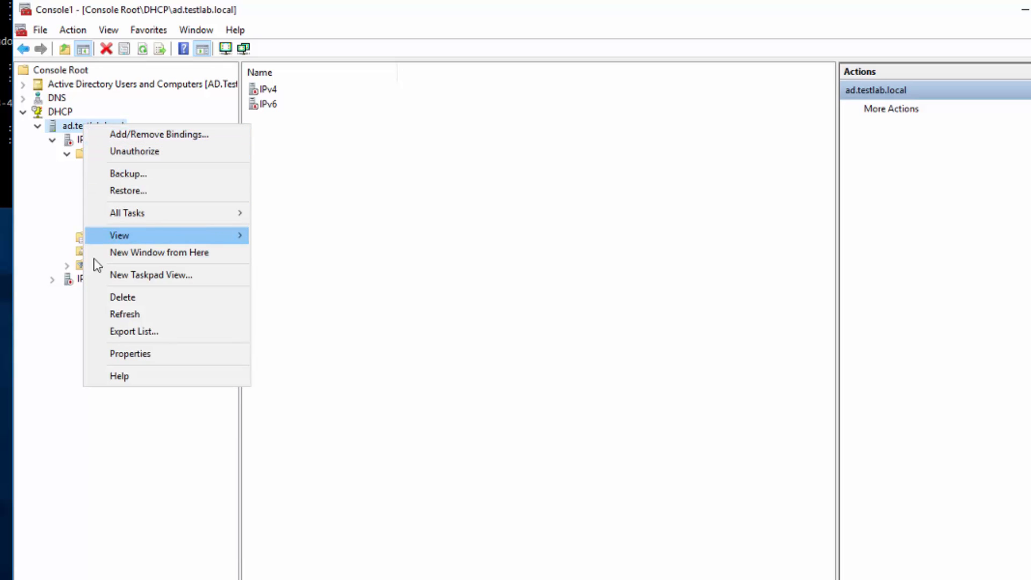
pyautogui.click(44, 194)
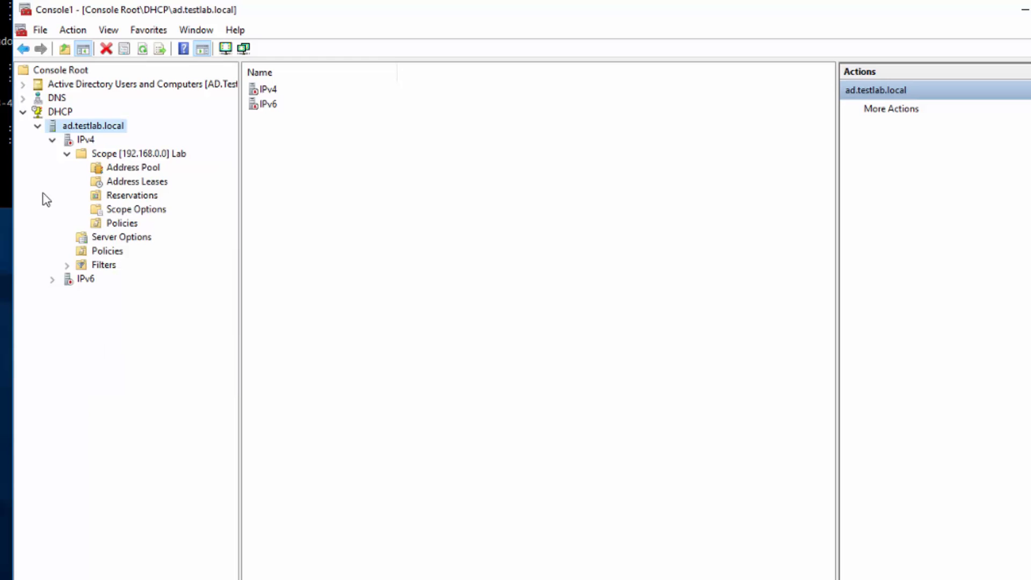
# - Expand IPv4 and the Lab scope to show its Address Leases
pyautogui.click(52, 140)
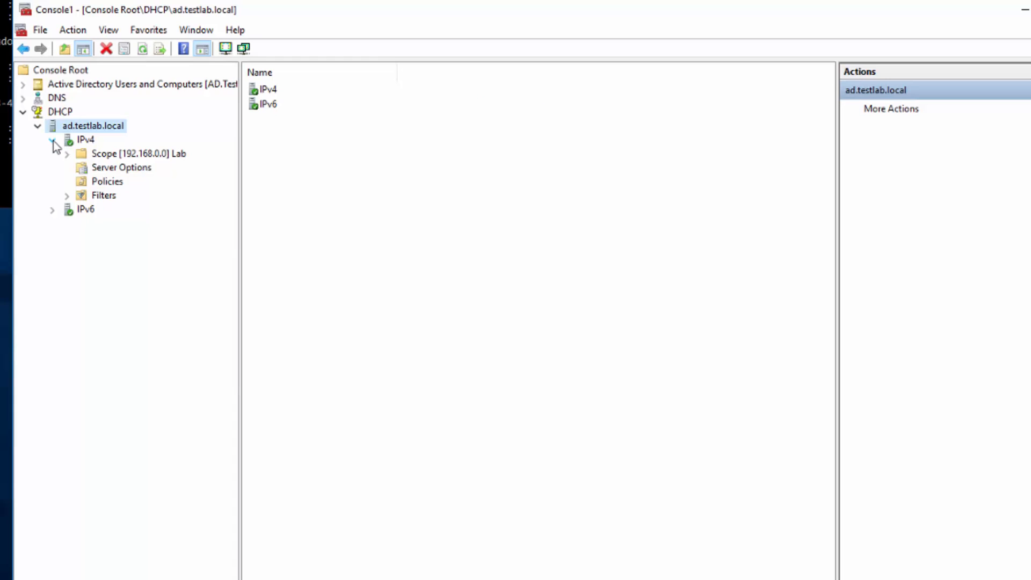
pyautogui.doubleClick(105, 155)
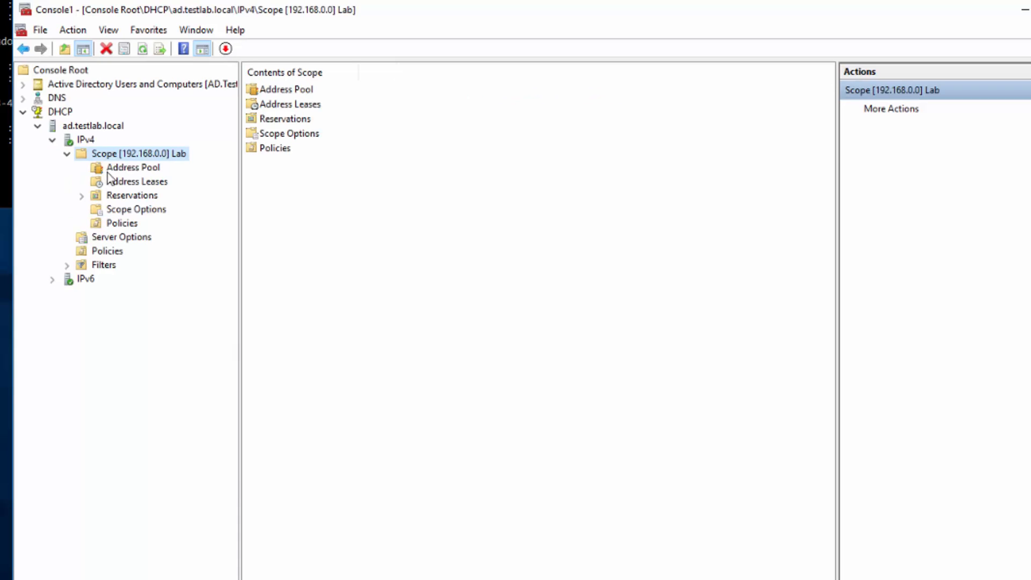
pyautogui.click(123, 185)
# - Select the Altiris VM in the Navigator and launch its remote console
pyautogui.click(349, 276)
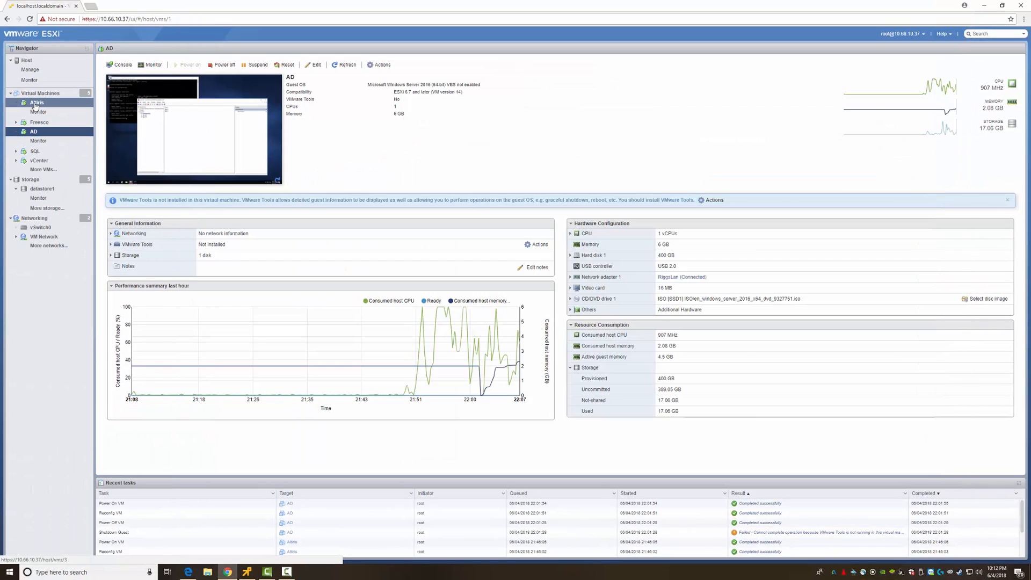
pyautogui.click(35, 103)
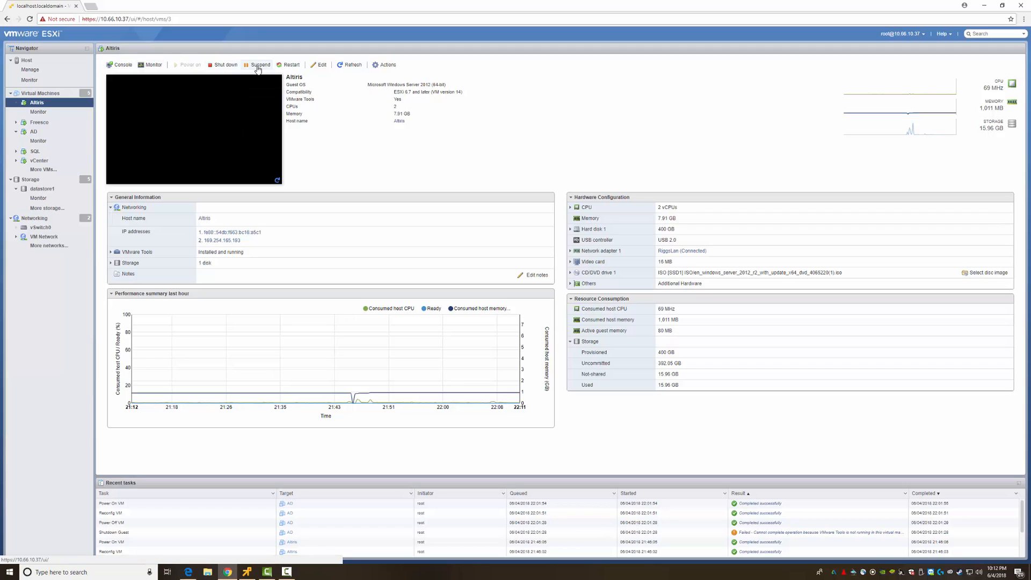
pyautogui.click(121, 64)
pyautogui.click(144, 109)
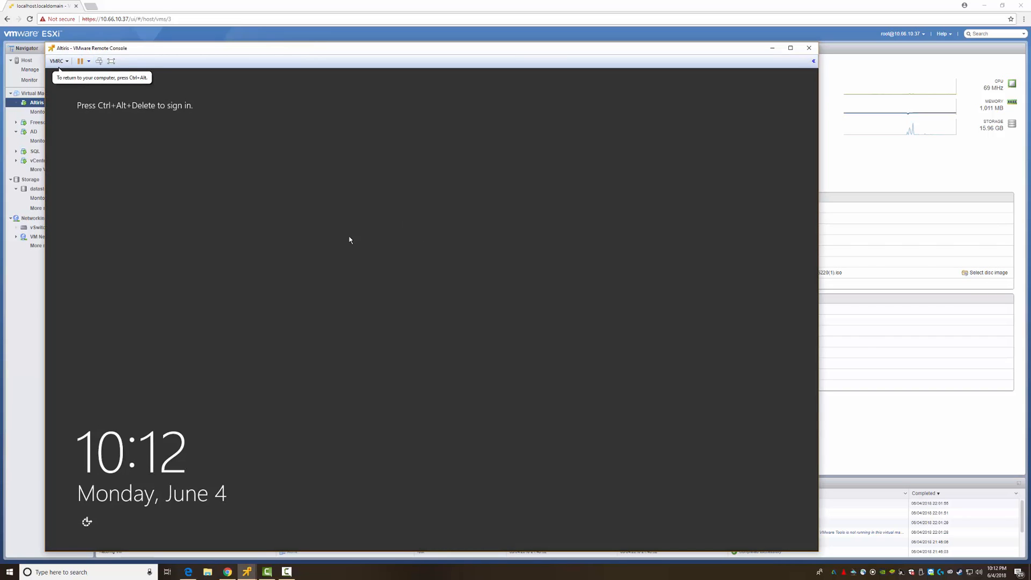
# - Sign in to Altiris as Administrator with the account password
pyautogui.press('ctrl+alt+Insert')
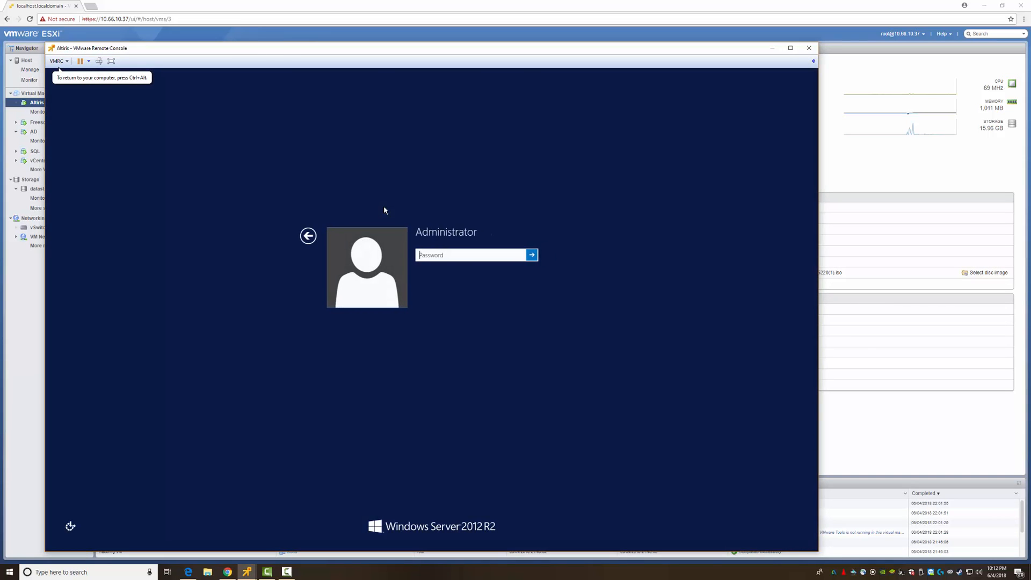
pyautogui.write('••••••••••')
pyautogui.press('Return')
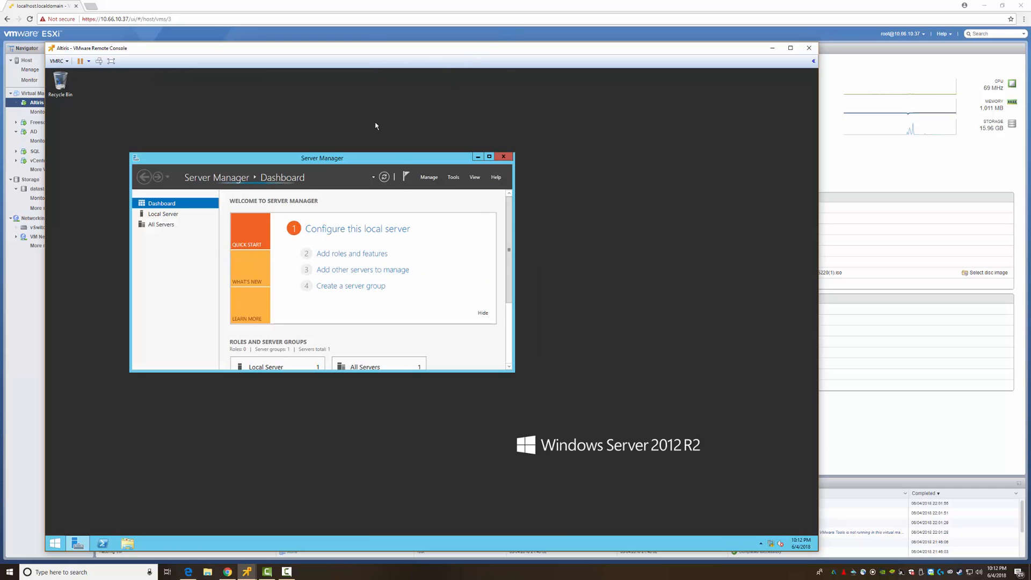
# - Open a command prompt and review the network configuration with ipconfig /all
pyautogui.press('super+r')
pyautogui.write('cmd')
pyautogui.press('Return')
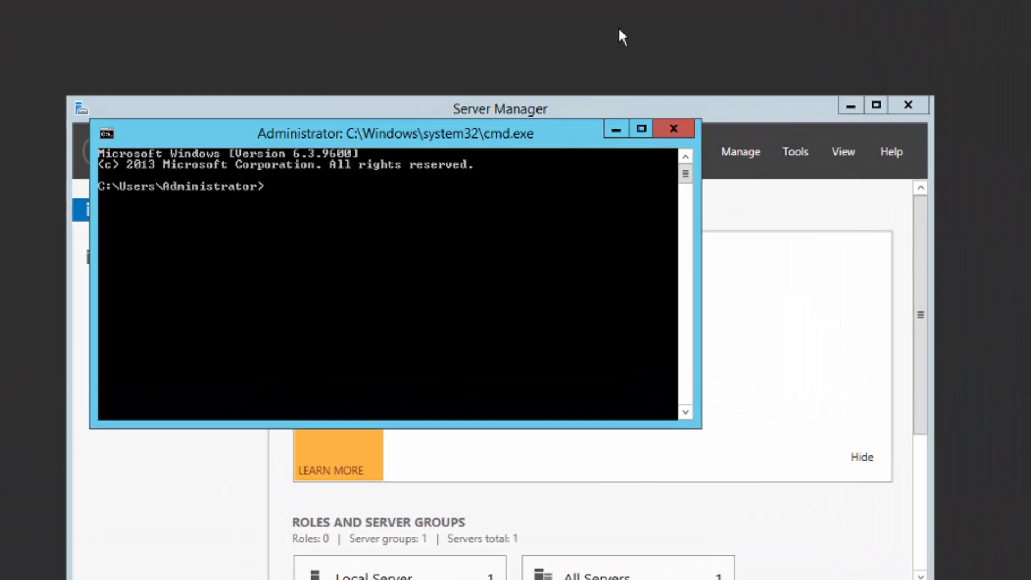
pyautogui.write('ipconfig /all')
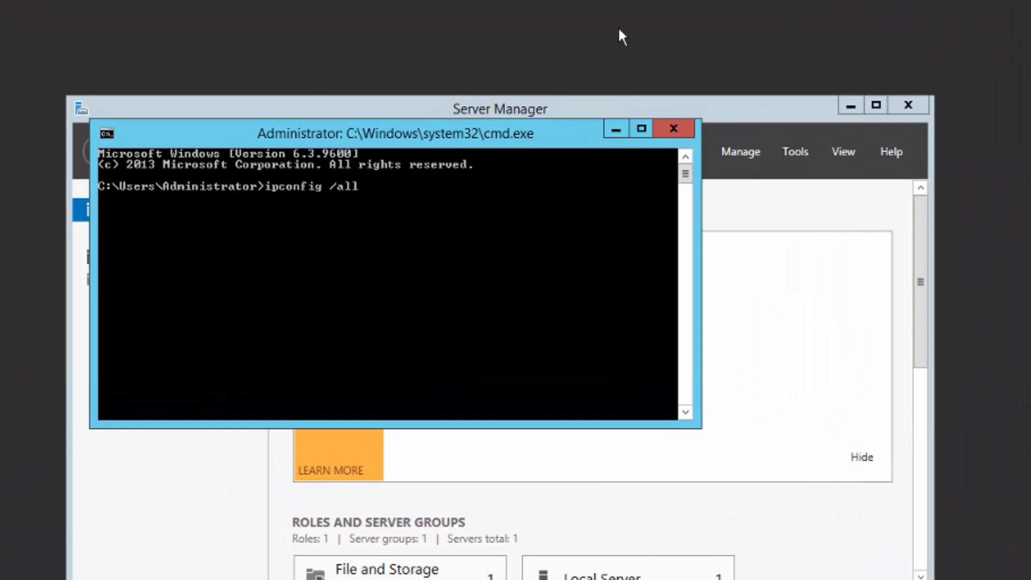
pyautogui.press('Return')
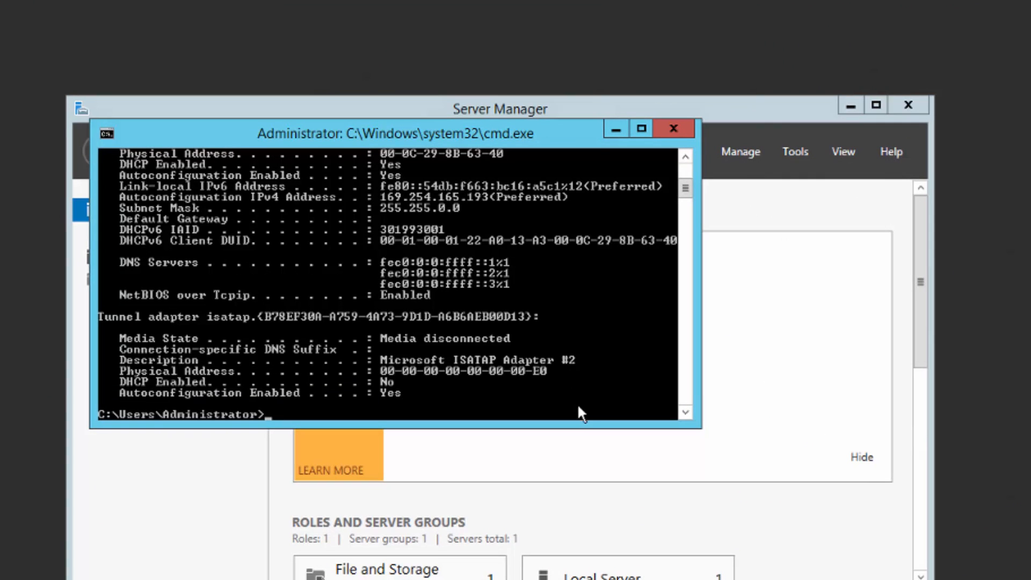
pyautogui.moveTo(571, 425); pyautogui.dragTo(516, 579)
pyautogui.scroll(2, 425, 544)
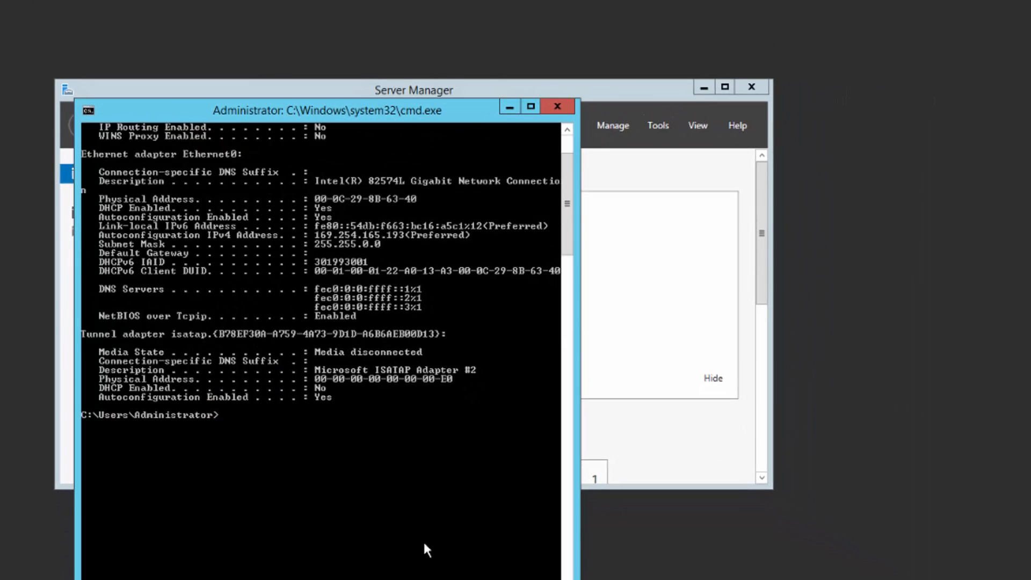
pyautogui.scroll(3, 424, 540)
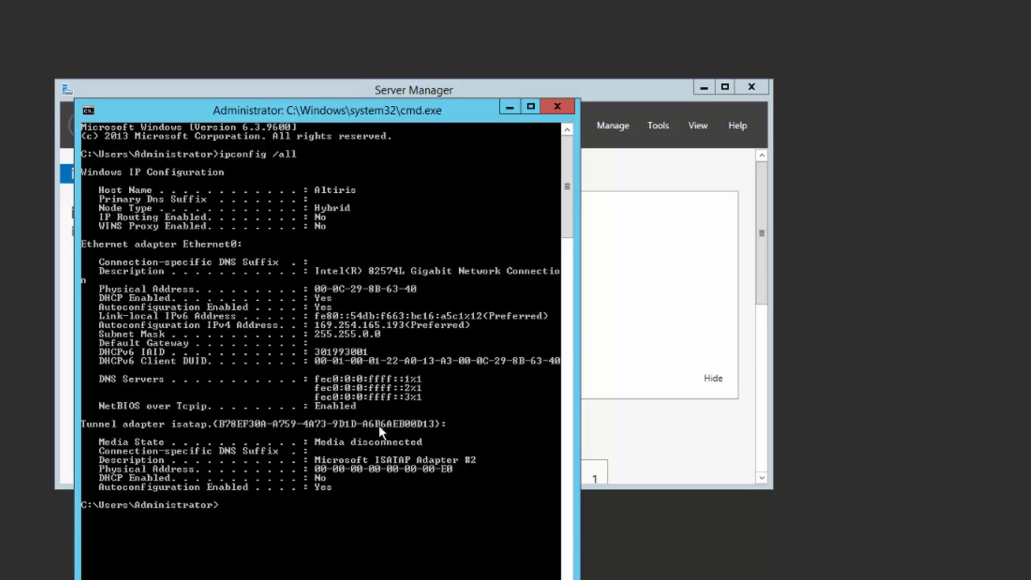
# - Renew the DHCP lease to 192.168.1.10 and ping 10.66.10.1 with 0% loss
pyautogui.press('Up')
pyautogui.press('BackSpace')
pyautogui.press('BackSpace')
pyautogui.press('BackSpace')
pyautogui.write('renew')
pyautogui.press('Return')
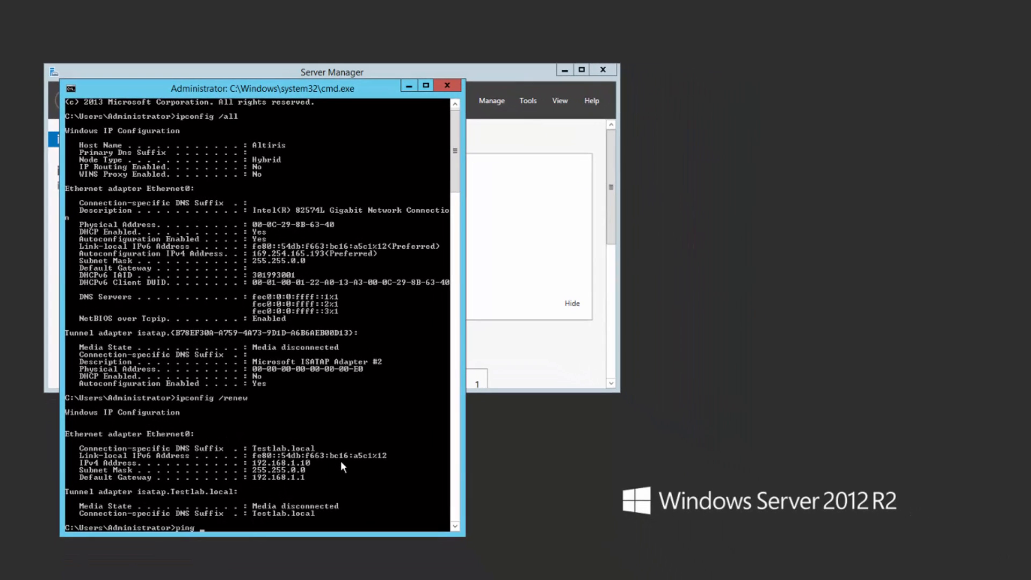
pyautogui.write('fi')
pyautogui.press('Return')
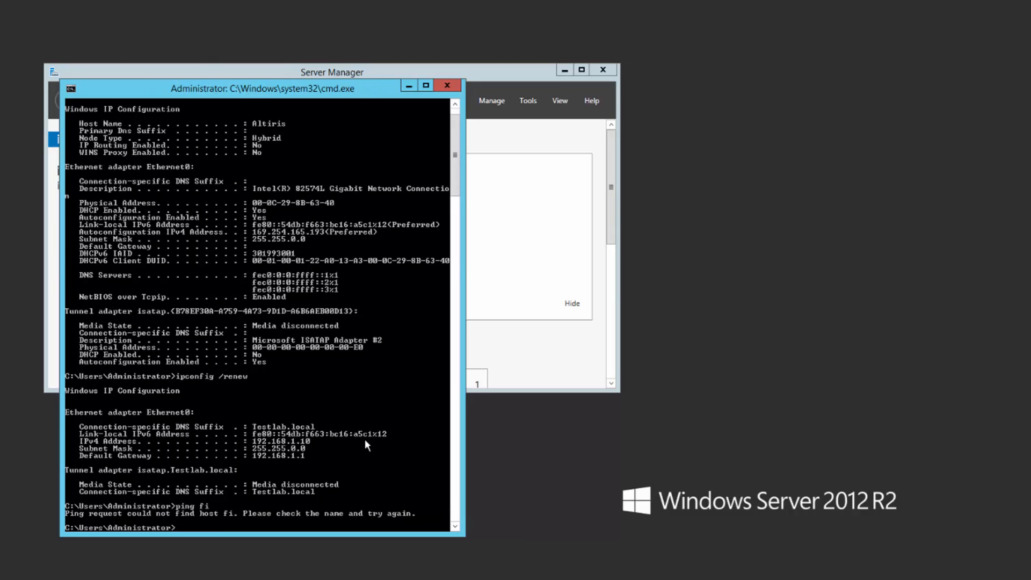
pyautogui.press('Up')
pyautogui.write('10.66.10.1')
pyautogui.press('Return')
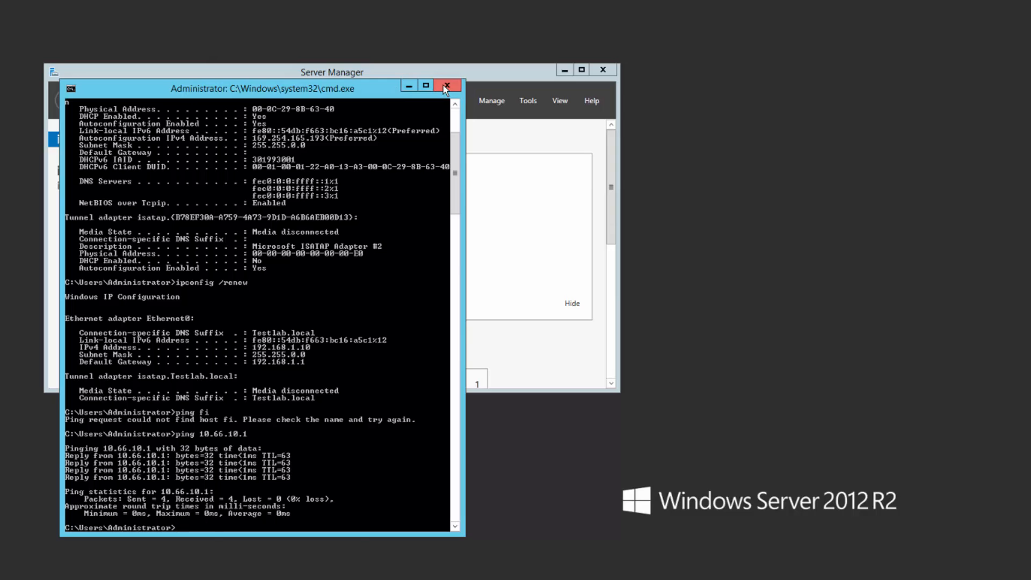
# - Refresh the Lab scope leases and add Altiris's 192.168.1.10 lease to reservations
pyautogui.click(445, 85)
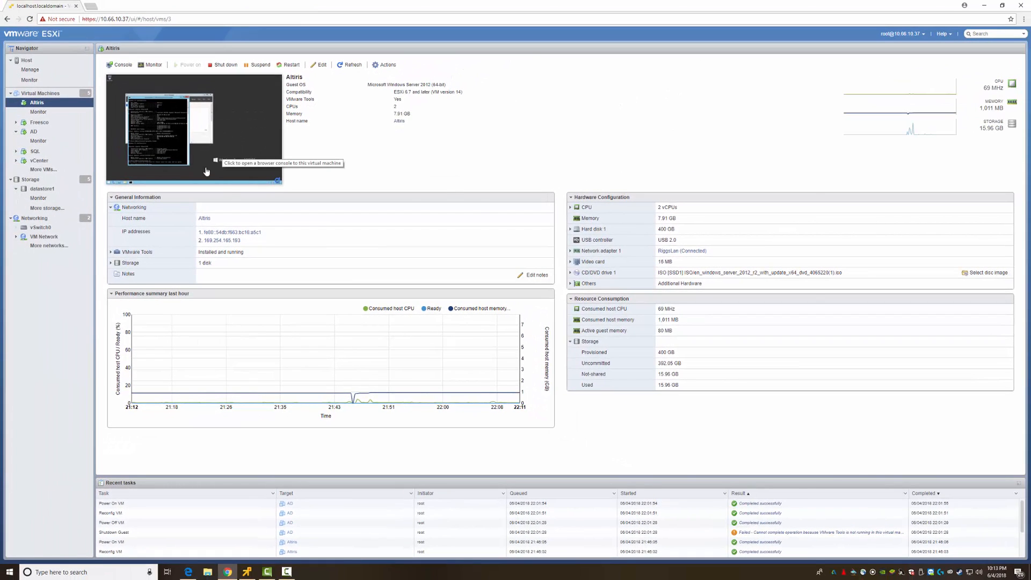
pyautogui.hotkey('alt', 'Tab')
pyautogui.click(441, 206)
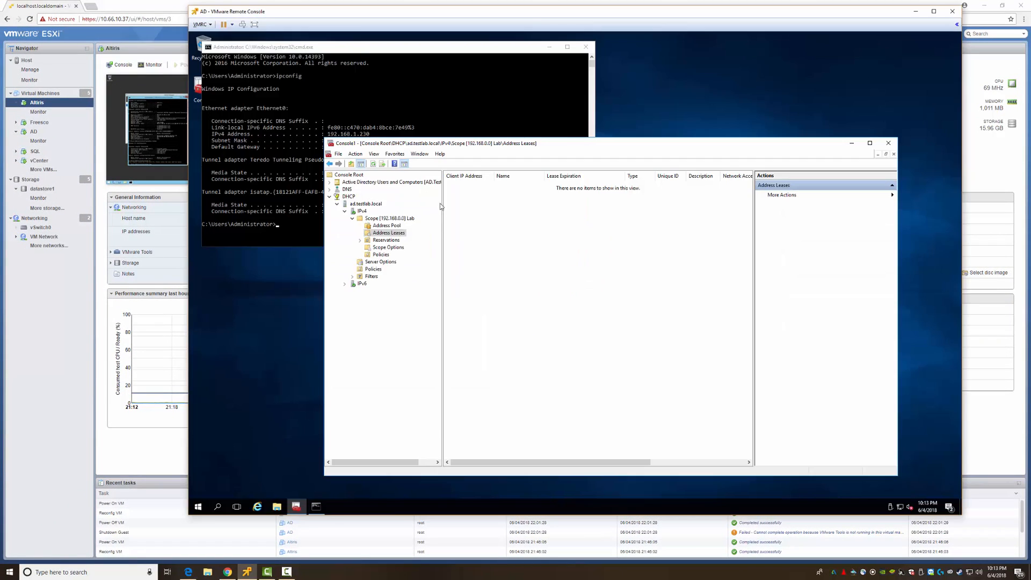
pyautogui.rightClick(391, 235)
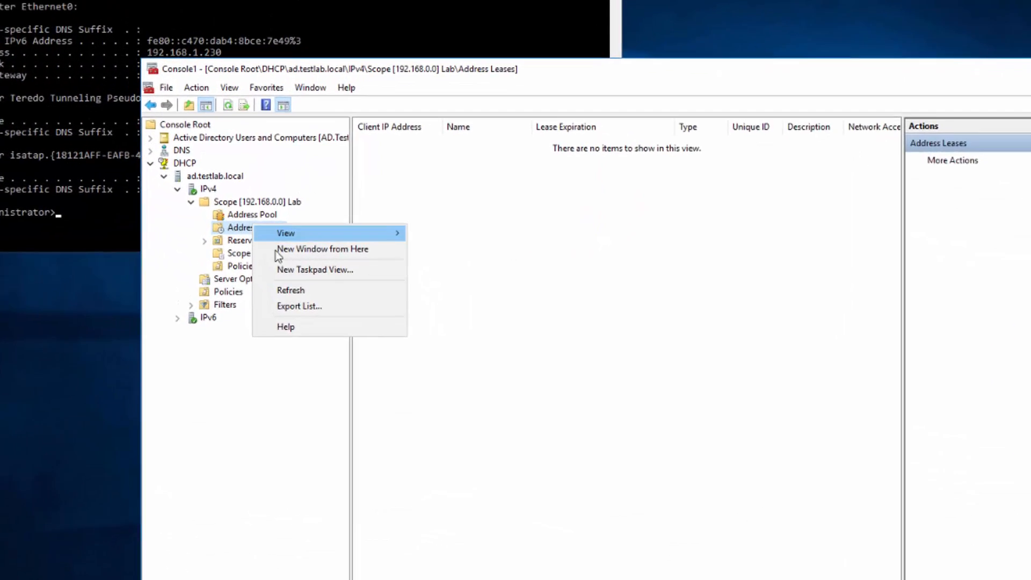
pyautogui.click(409, 267)
pyautogui.click(437, 226)
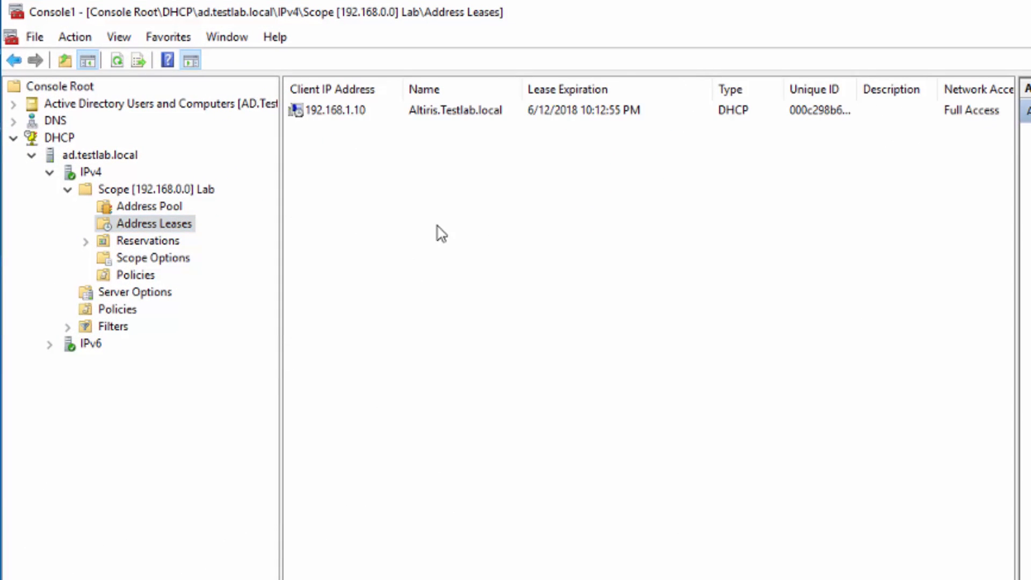
pyautogui.rightClick(331, 113)
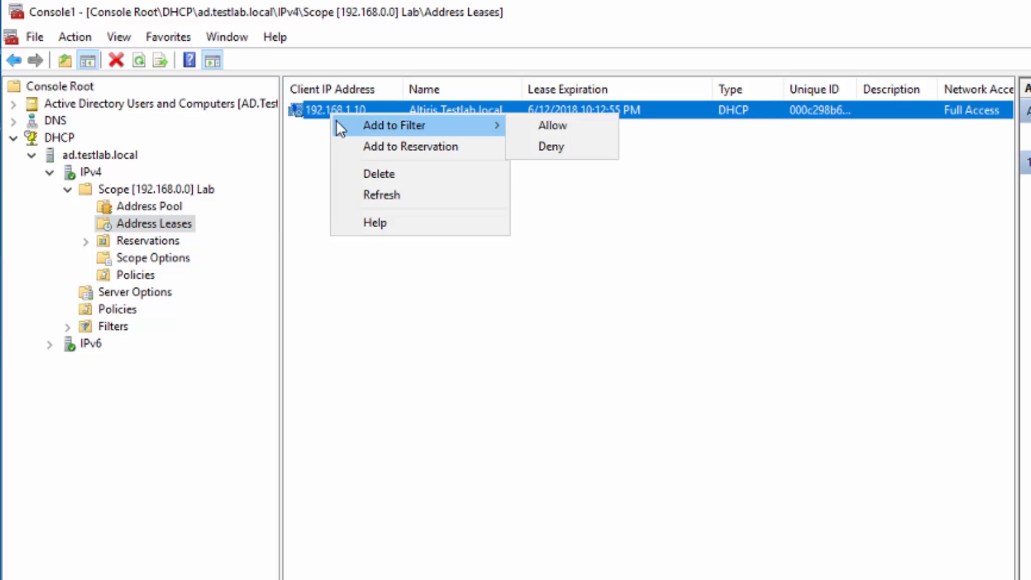
pyautogui.click(379, 148)
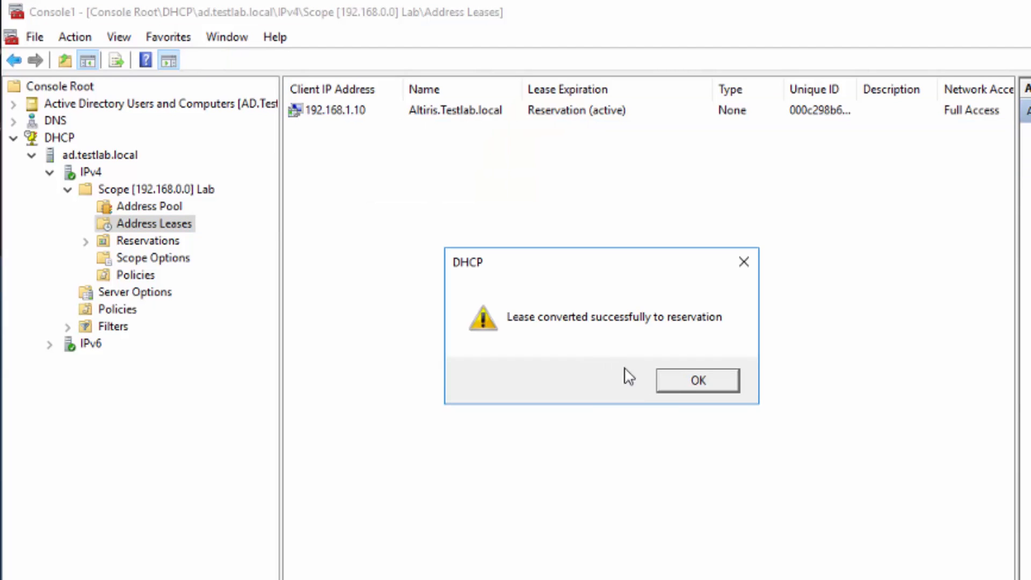
pyautogui.click(683, 386)
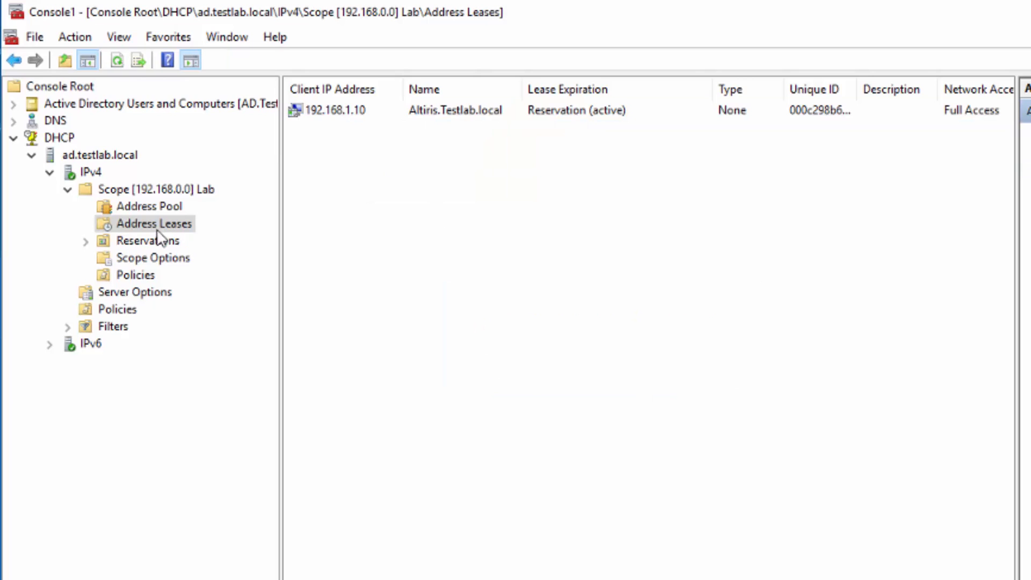
# - Open the [192.168.1.10] Altiris.Testlab.local reservation's options under Reservations
pyautogui.doubleClick(138, 241)
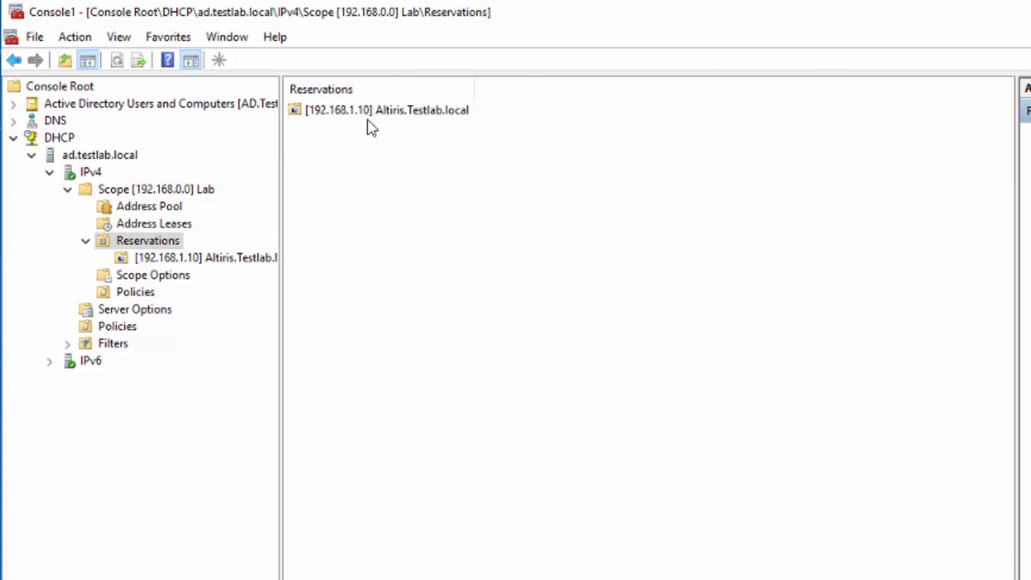
pyautogui.click(325, 112)
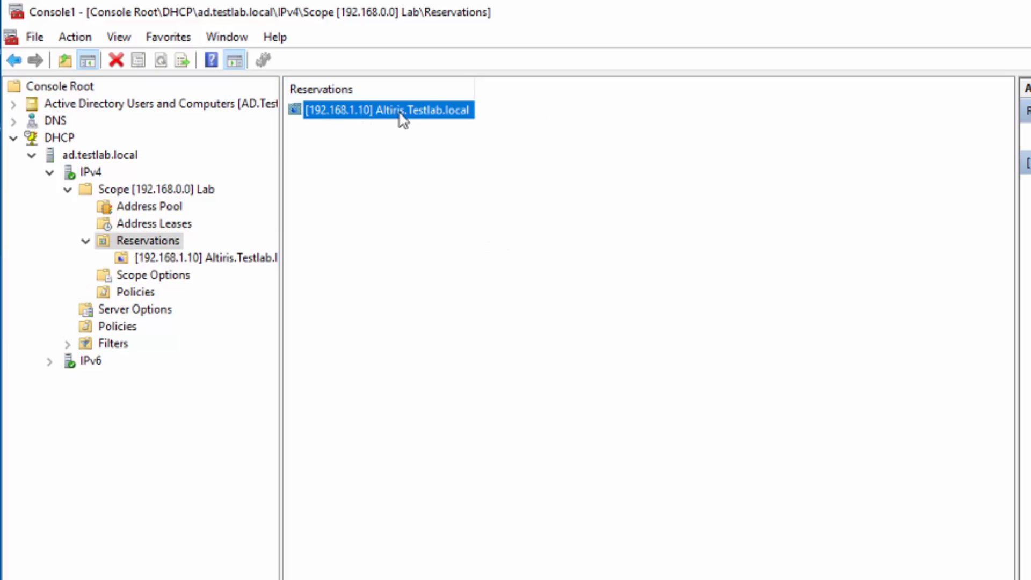
pyautogui.doubleClick(400, 114)
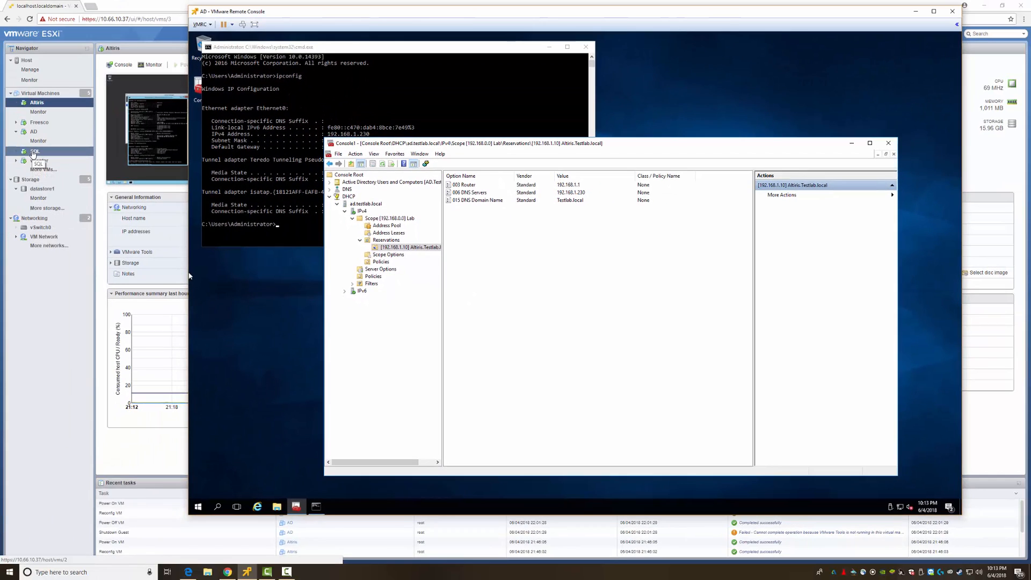
# - Launch a remote console to the SQL VM, reposition it, and close Server Manager
pyautogui.click(34, 152)
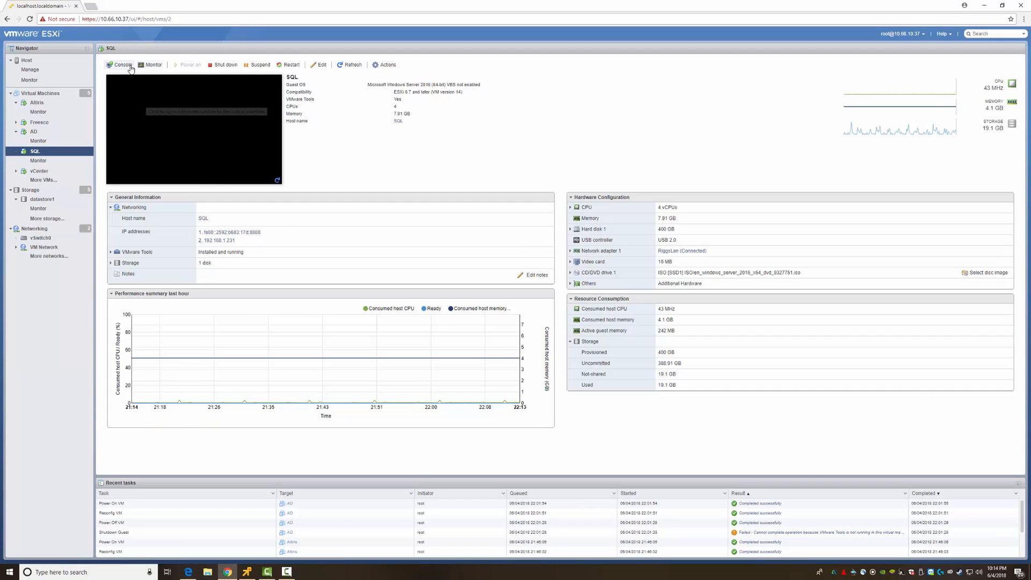
pyautogui.click(129, 66)
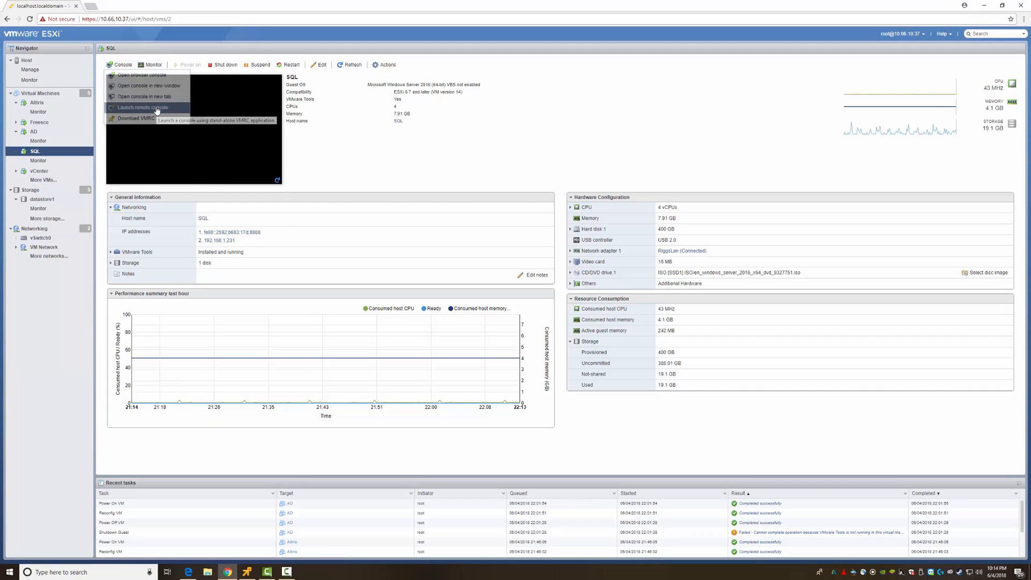
pyautogui.click(157, 110)
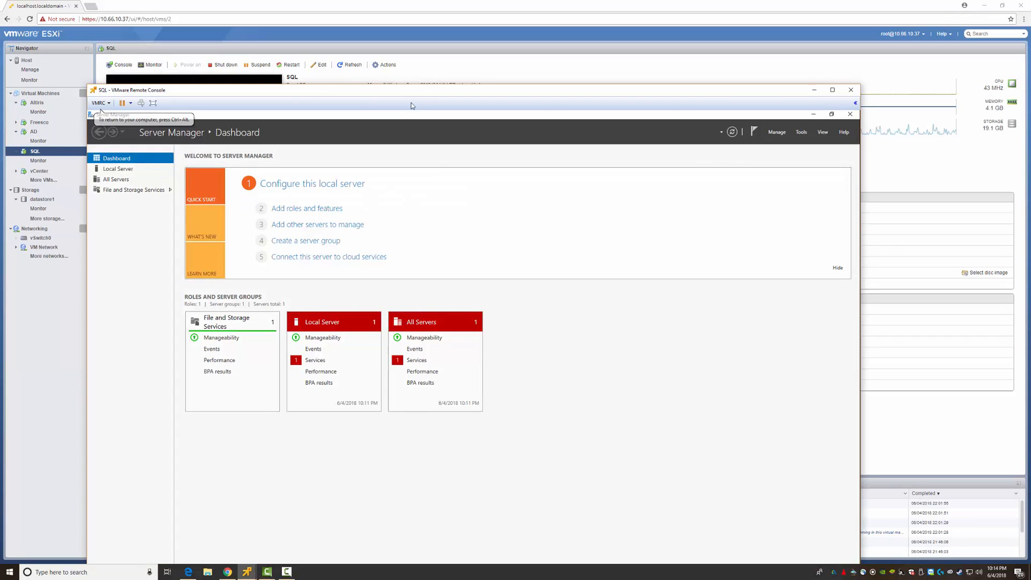
pyautogui.moveTo(422, 92); pyautogui.dragTo(411, 24)
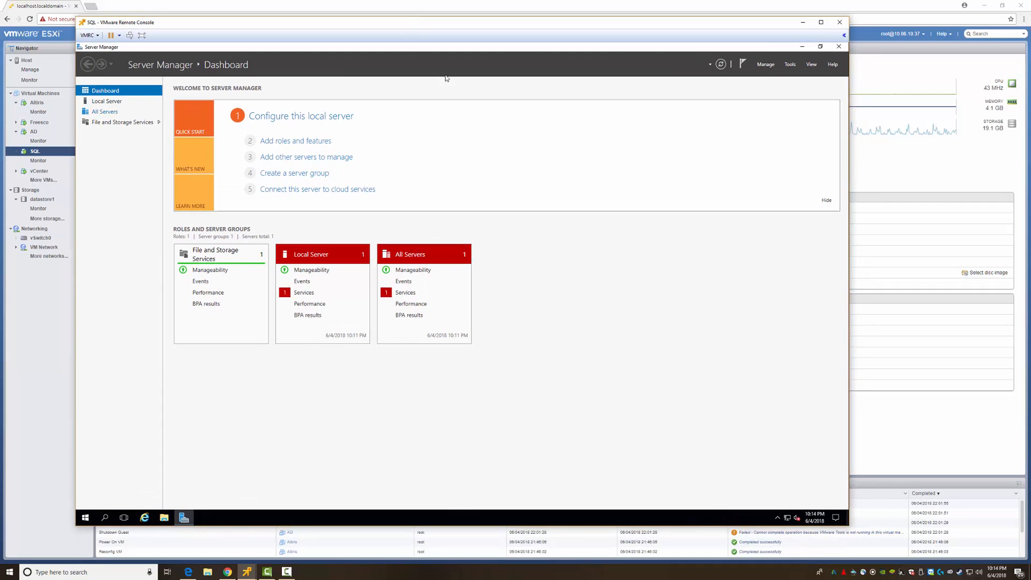
pyautogui.click(832, 50)
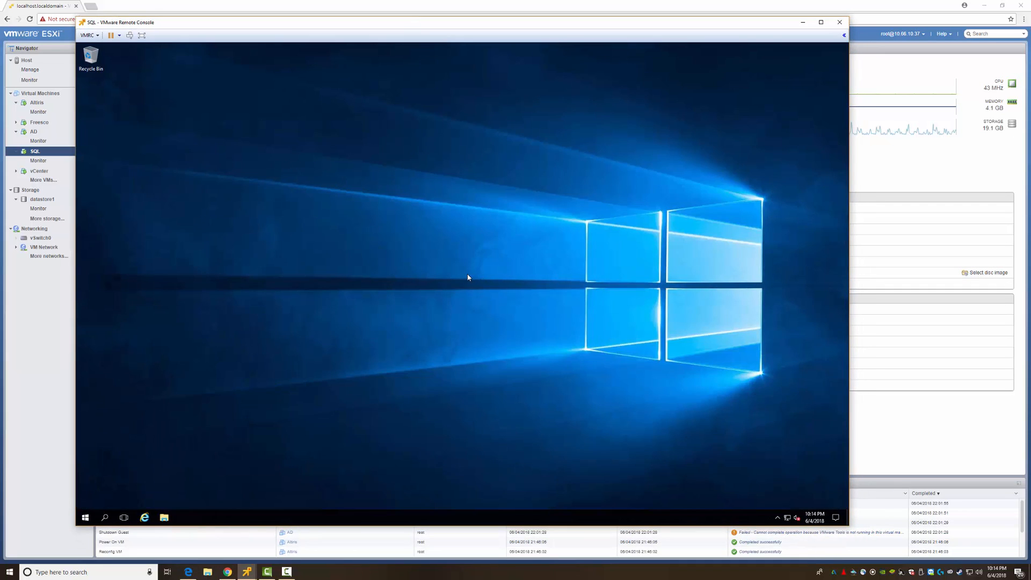
# - In a command prompt, run ipconfig /renew and ipconfig to check SQL's current address
pyautogui.press('super+r')
pyautogui.write('cmd')
pyautogui.press('Return')
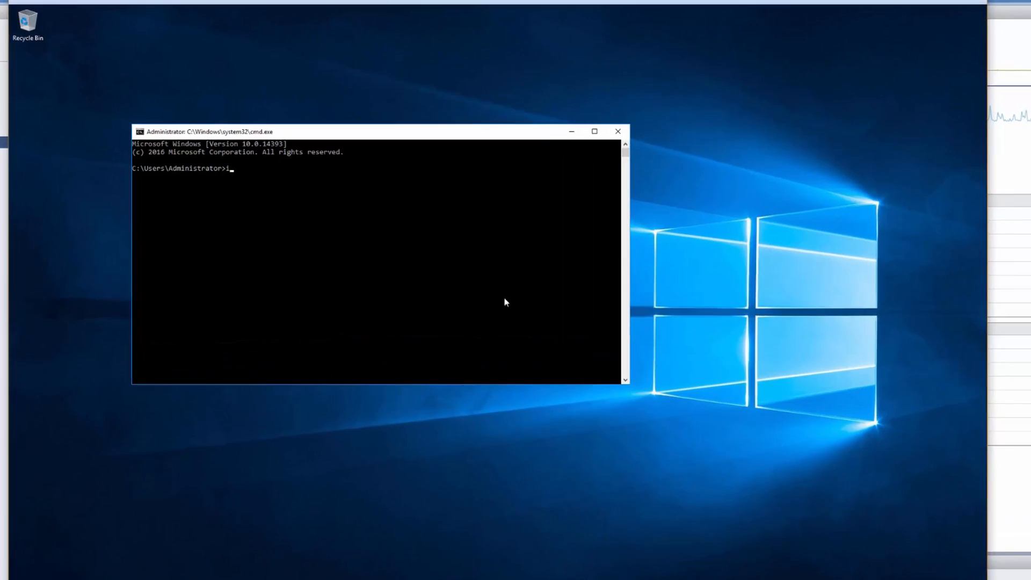
pyautogui.write('ipconfig /renew')
pyautogui.press('Return')
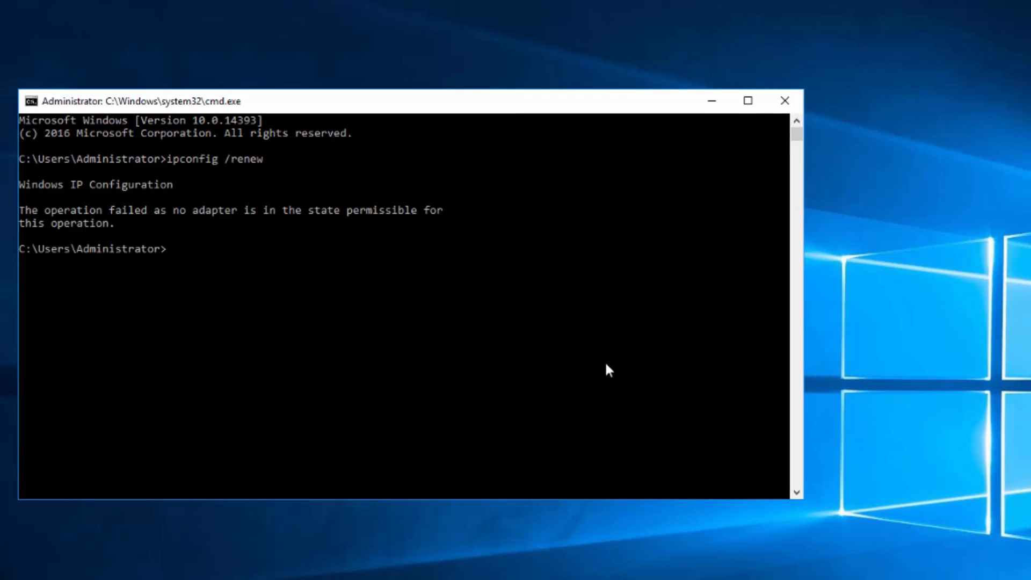
pyautogui.write('ipconfig')
pyautogui.press('Return')
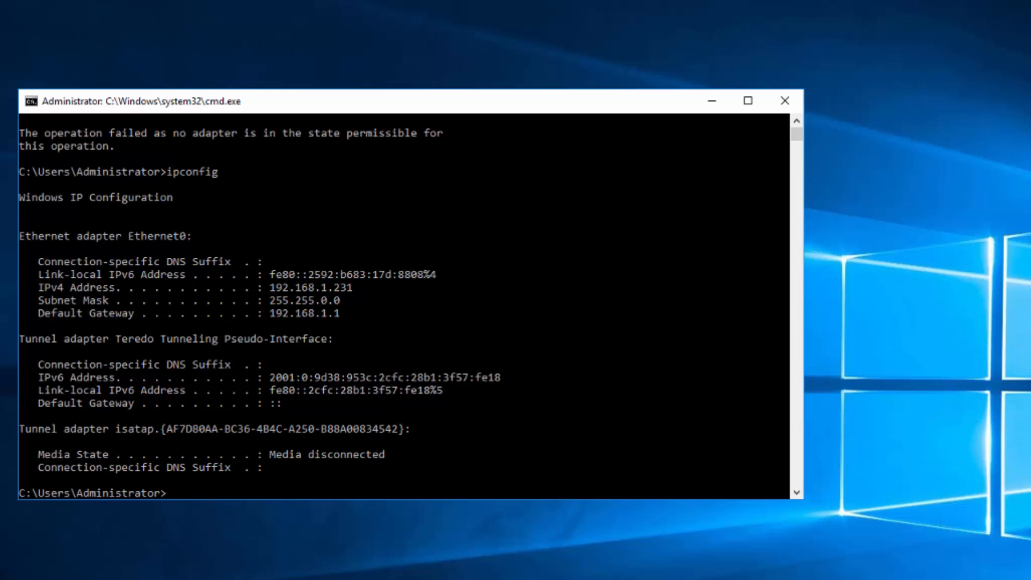
# - Set Ethernet0's IPv4 to obtain the IP address and DNS servers automatically
pyautogui.press('super')
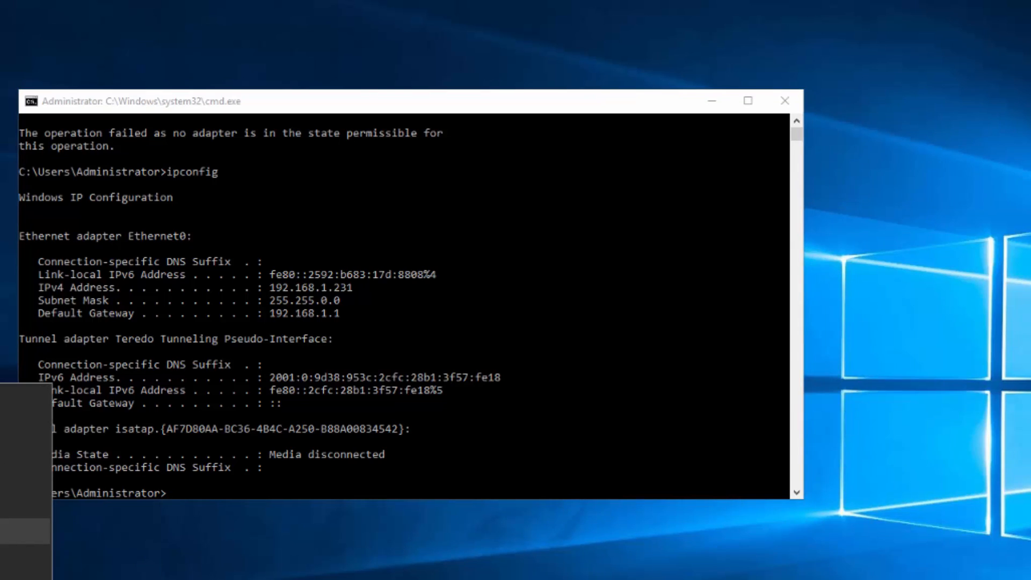
pyautogui.click(16, 532)
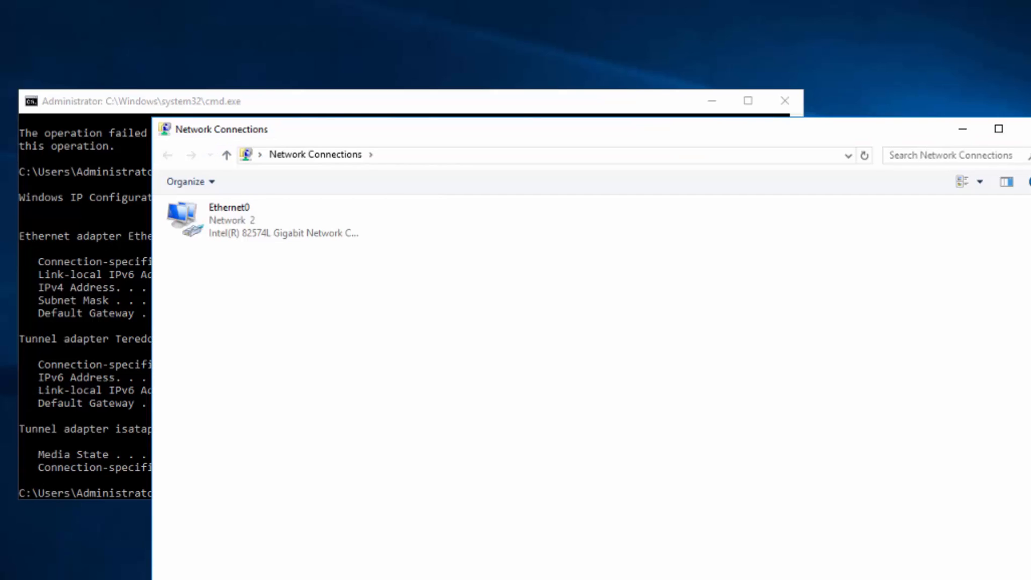
pyautogui.doubleClick(217, 213)
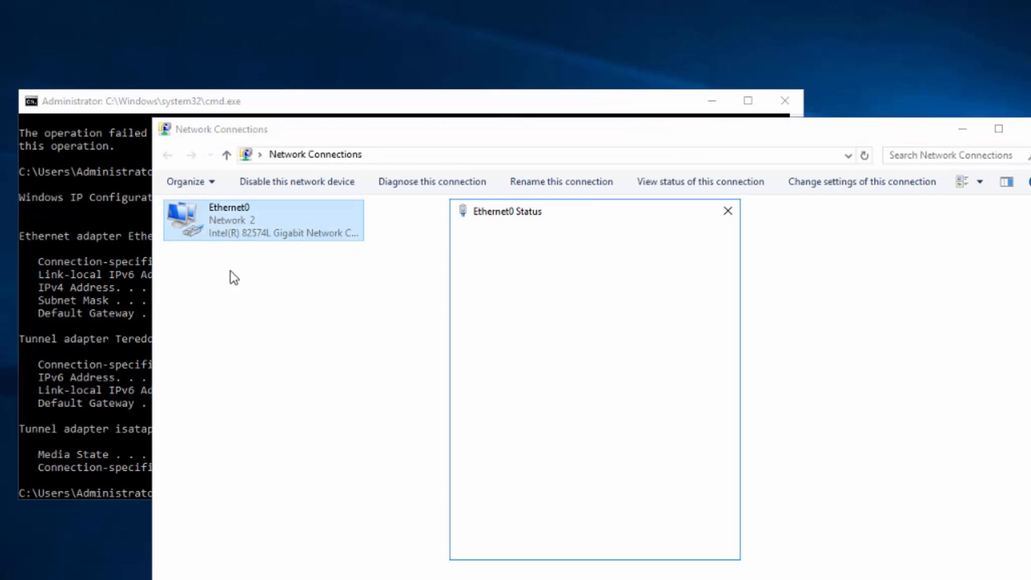
pyautogui.click(501, 506)
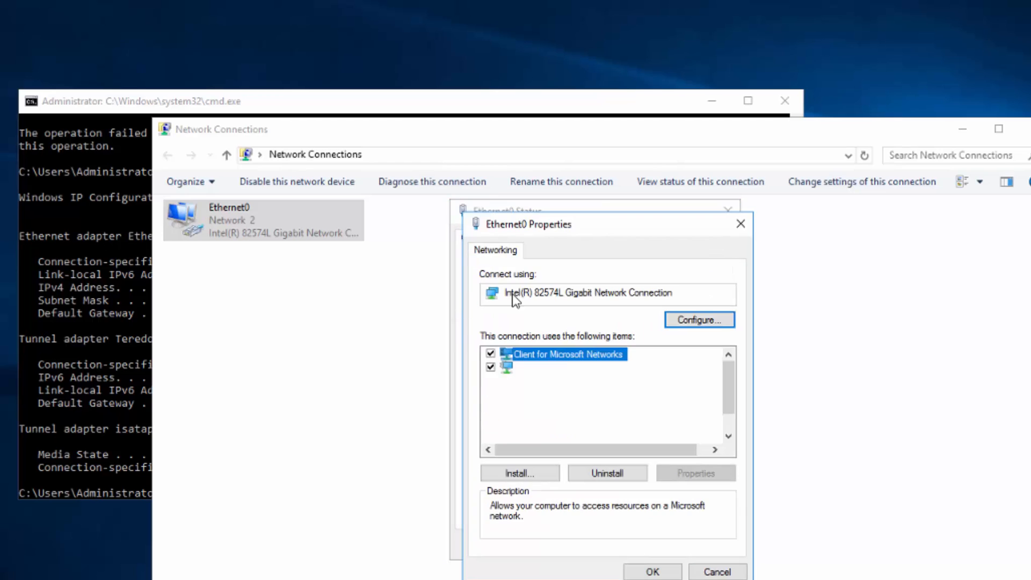
pyautogui.doubleClick(541, 398)
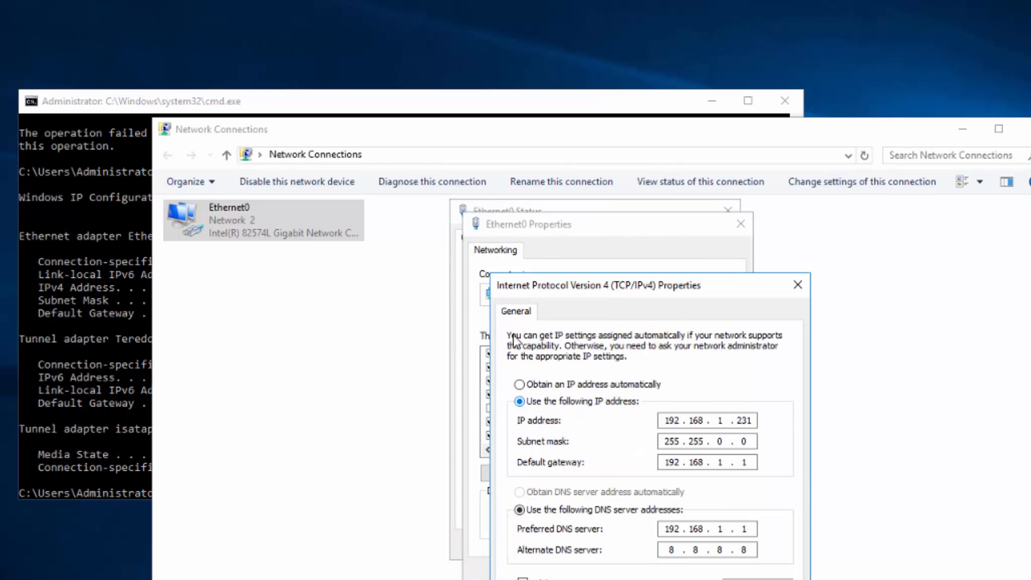
pyautogui.click(537, 386)
pyautogui.click(547, 493)
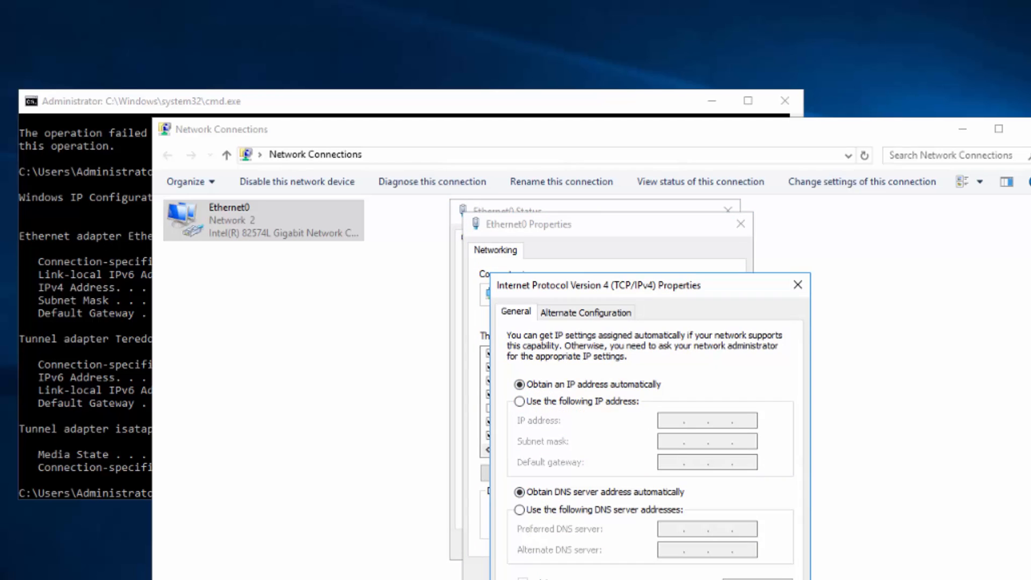
pyautogui.press('Return')
pyautogui.click(631, 570)
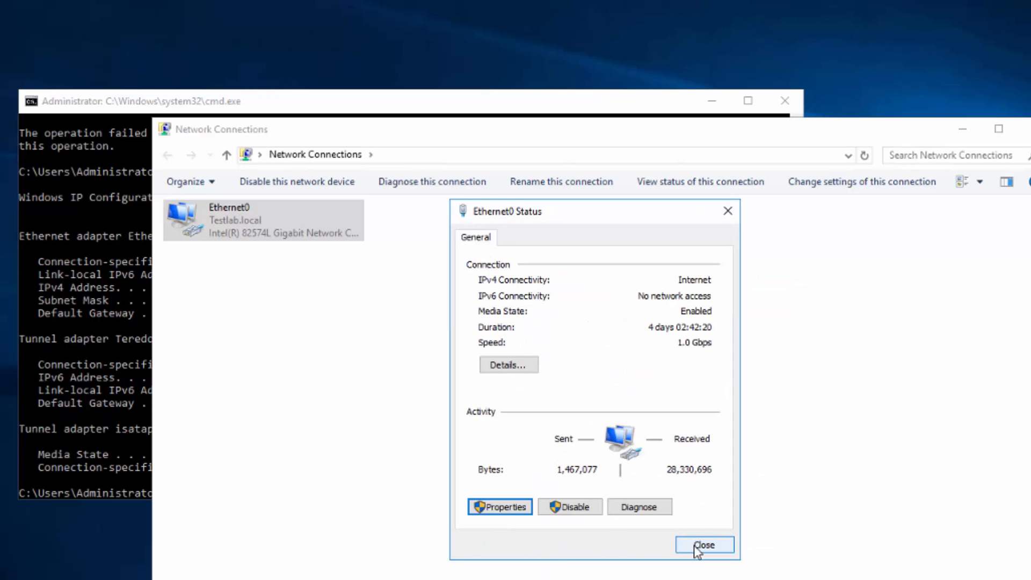
pyautogui.click(698, 545)
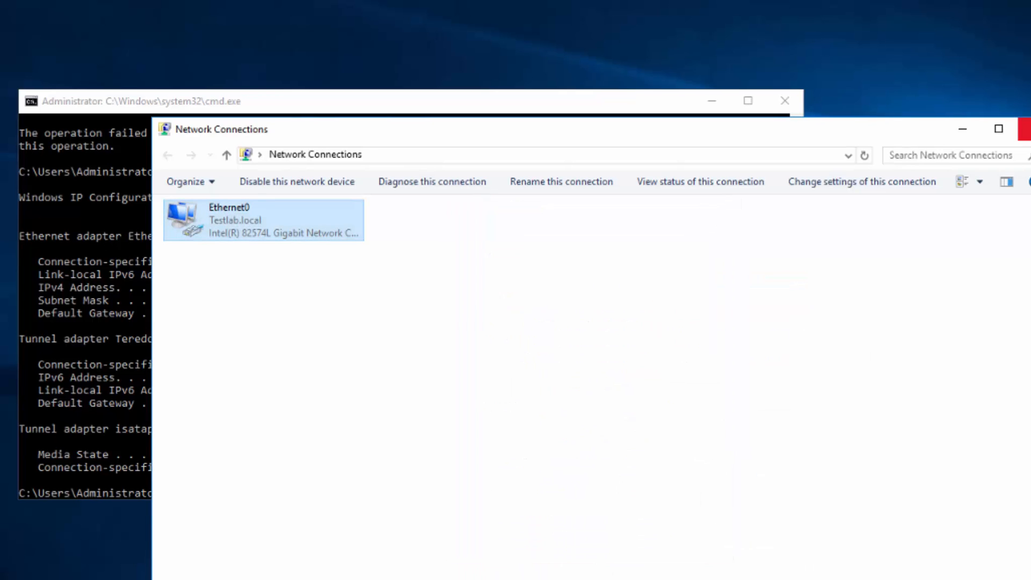
pyautogui.click(1026, 129)
# - Rerun ipconfig to confirm the new DHCP-assigned address
pyautogui.click(253, 434)
pyautogui.press('Up')
pyautogui.press('Return')
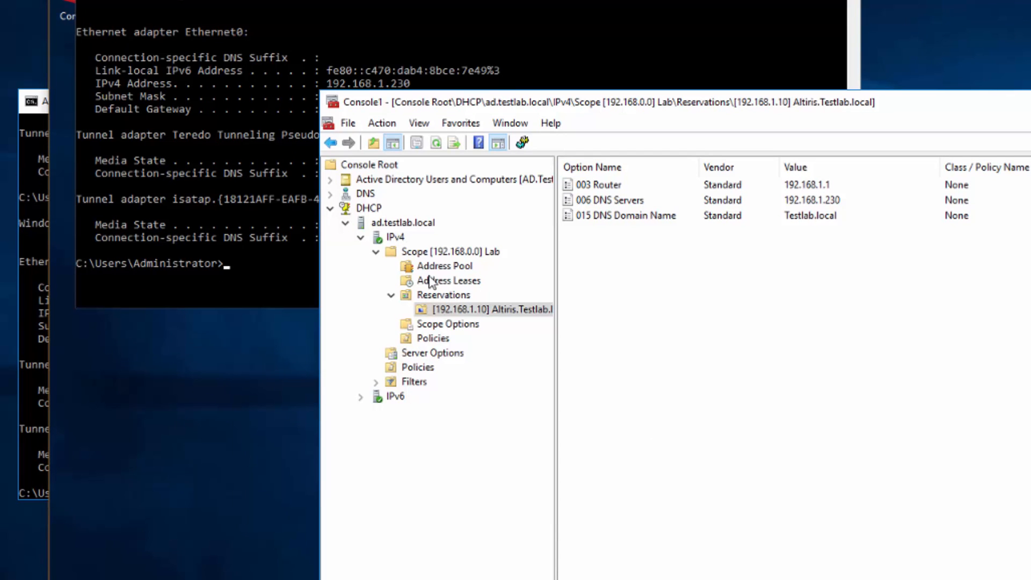
# - Add the SQL.Testlab.local lease at 192.168.1.12 to reservations and confirm
pyautogui.click(435, 281)
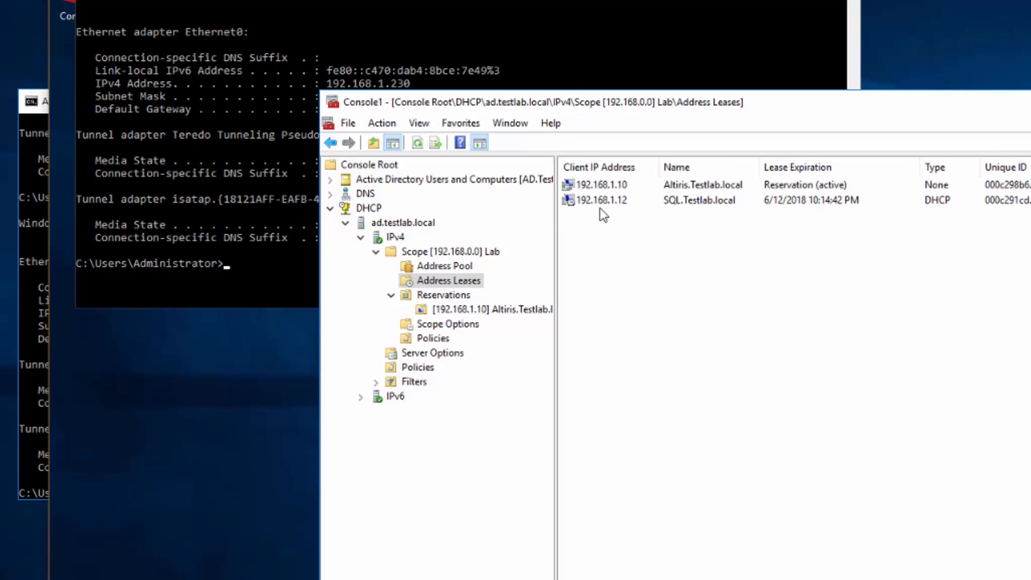
pyautogui.rightClick(597, 200)
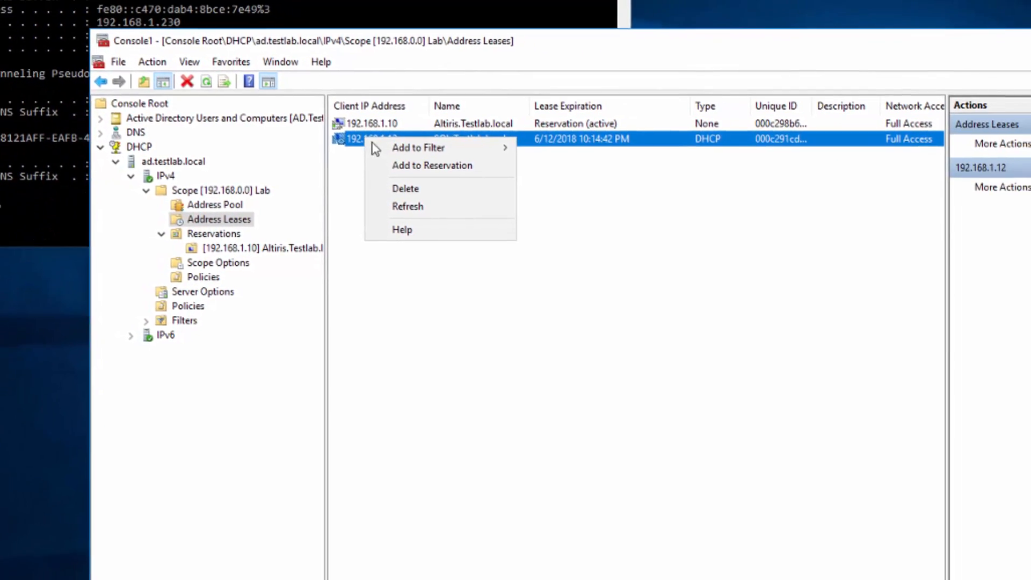
pyautogui.click(424, 165)
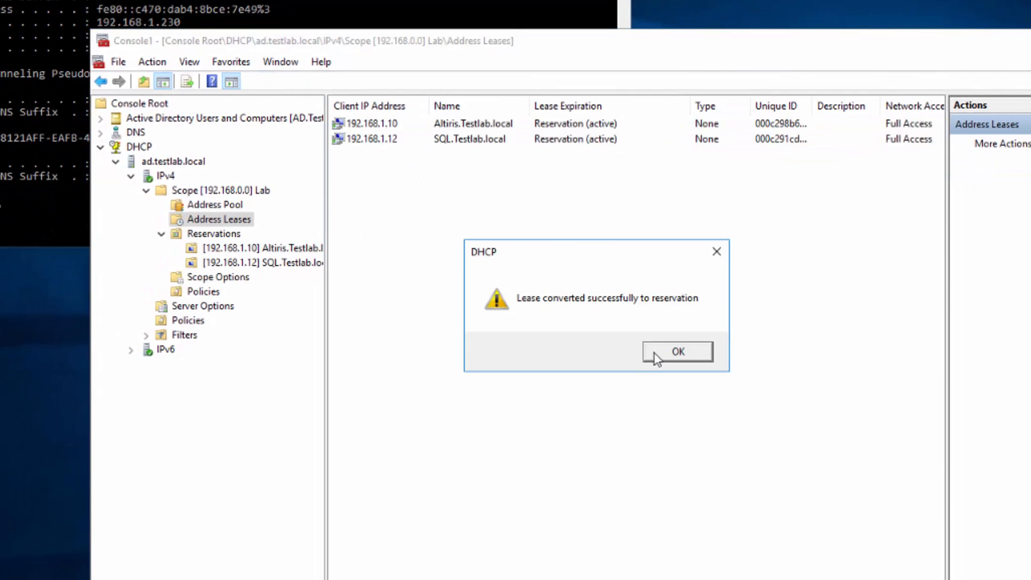
pyautogui.click(678, 352)
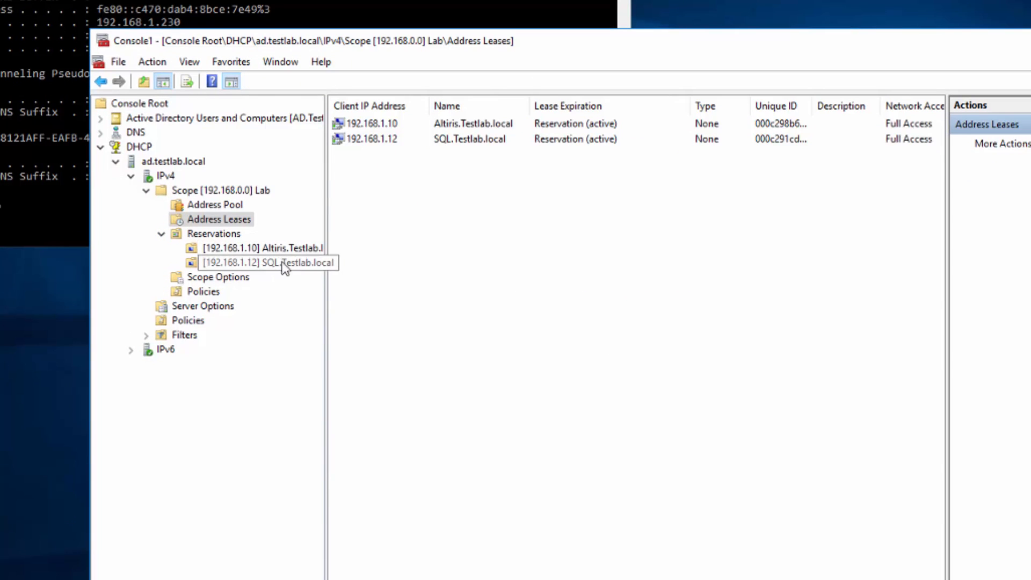
pyautogui.click(441, 253)
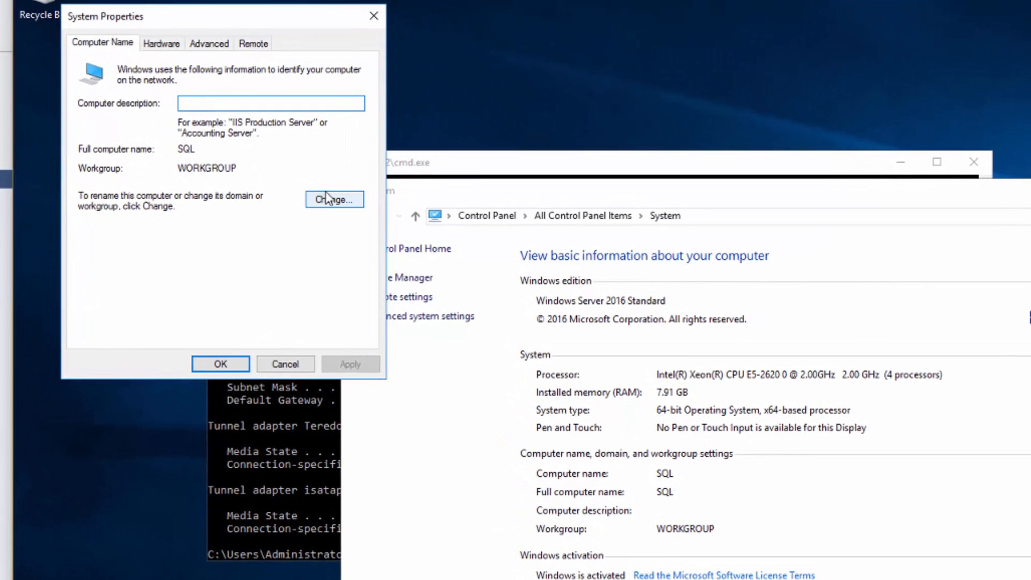
# - Join SQL to the Testlab.local domain using the domain administrator account and its password
pyautogui.click(217, 119)
pyautogui.click(115, 233)
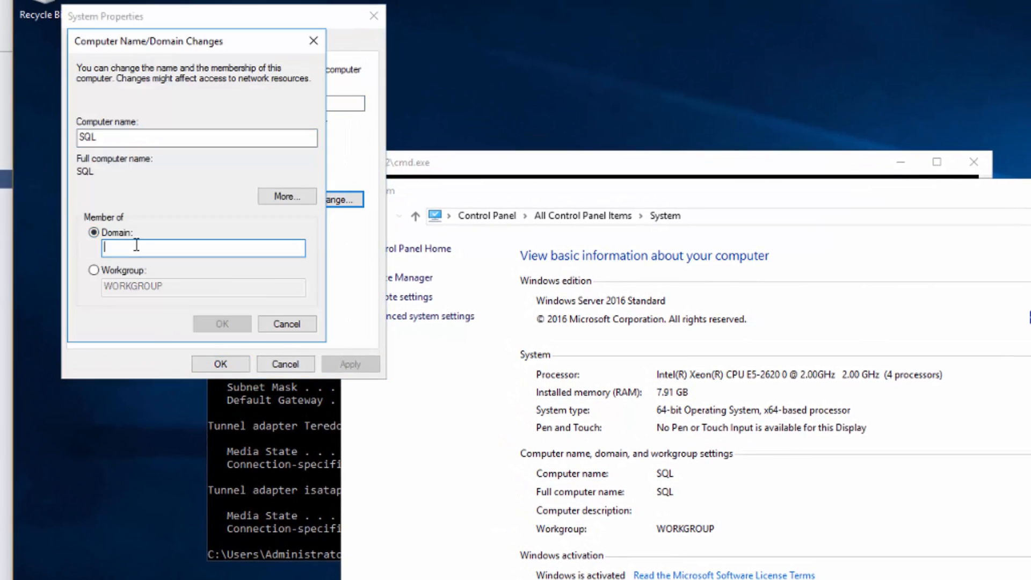
pyautogui.write('TestLab.local')
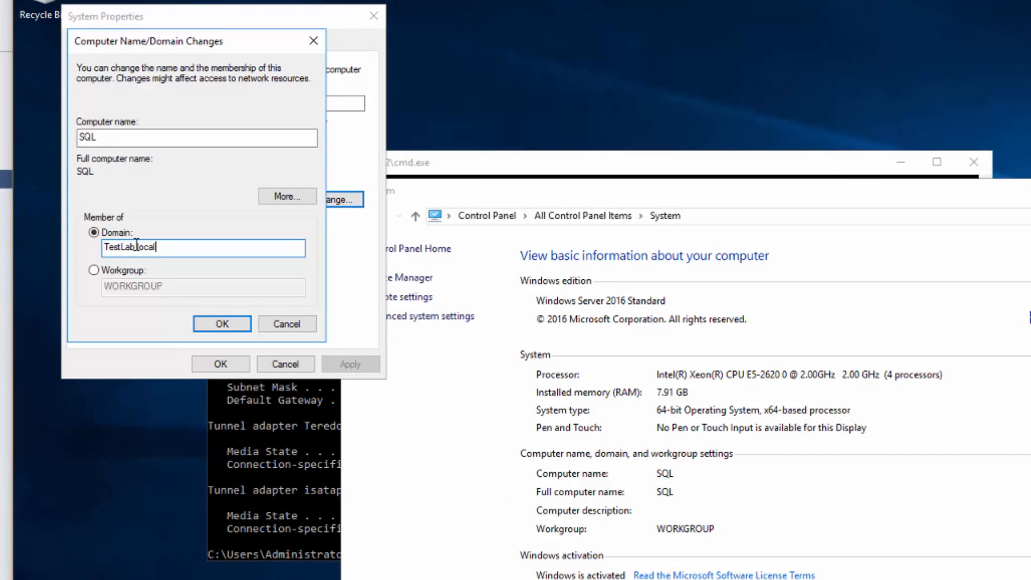
pyautogui.press('Return')
pyautogui.write('administrator')
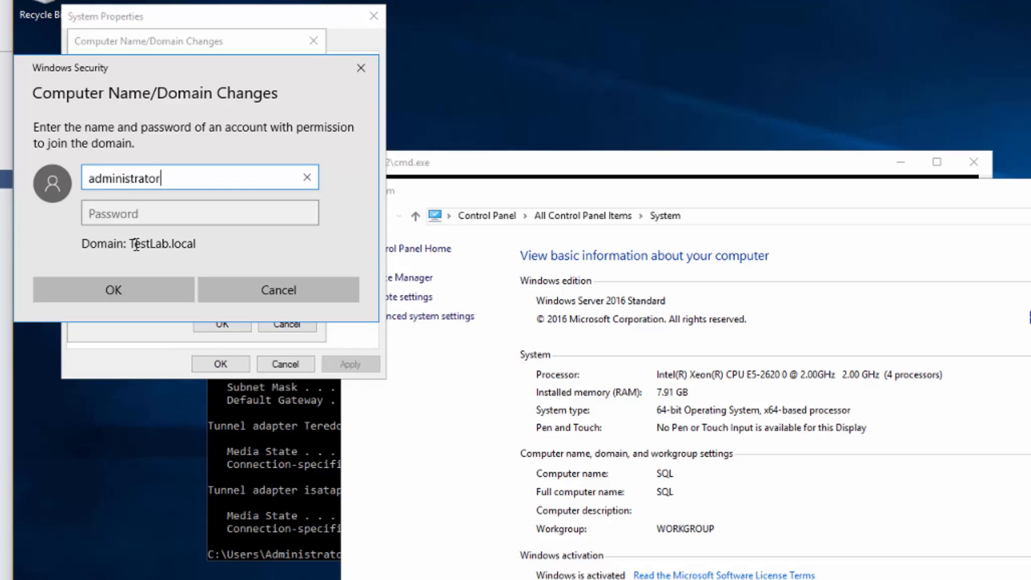
pyautogui.press('Tab')
pyautogui.write('Password123')
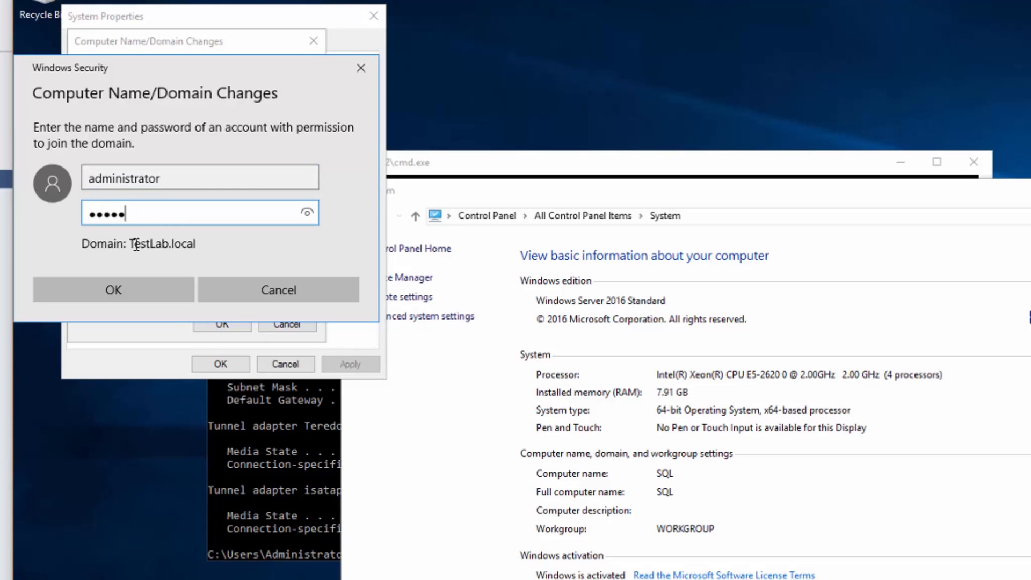
pyautogui.press('Return')
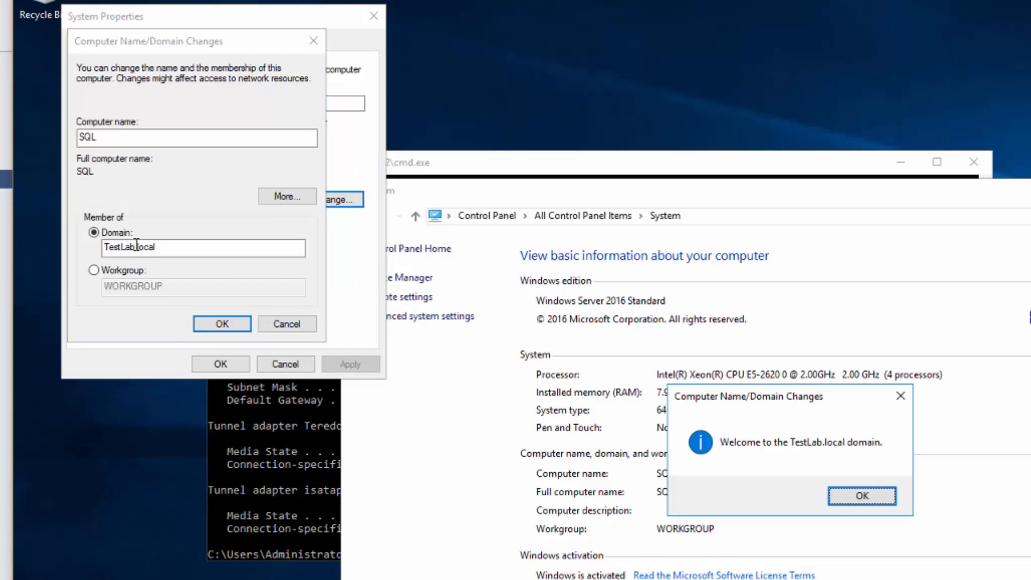
# - Acknowledge the welcome and restart notices, close System Properties, and restart SQL now
pyautogui.click(838, 500)
pyautogui.click(883, 458)
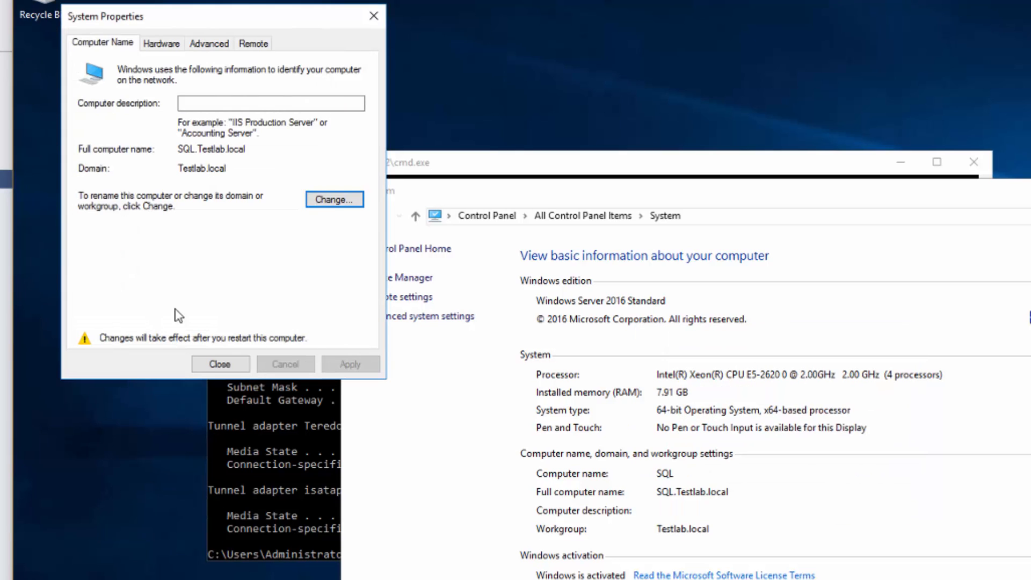
pyautogui.click(219, 362)
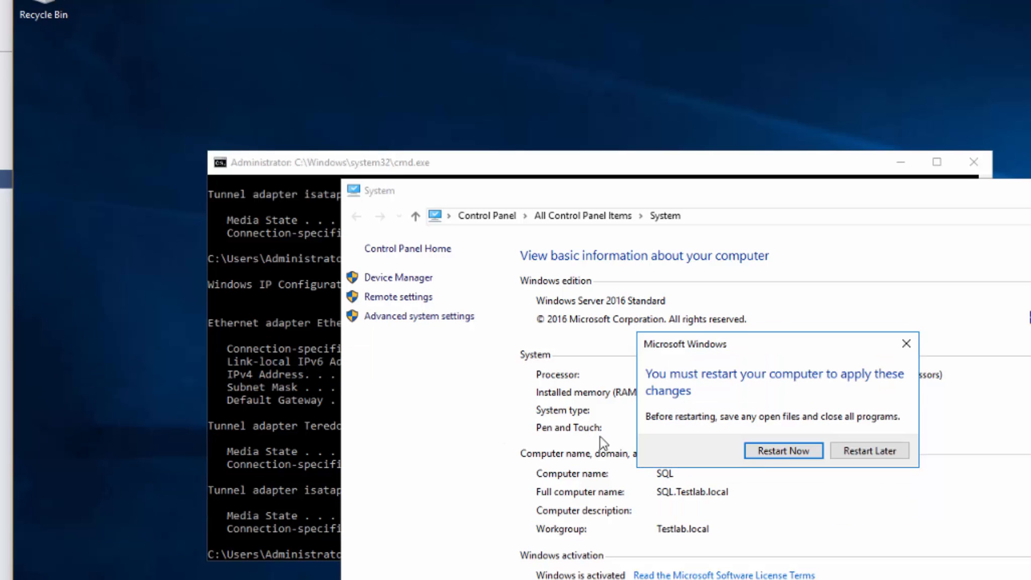
pyautogui.click(782, 452)
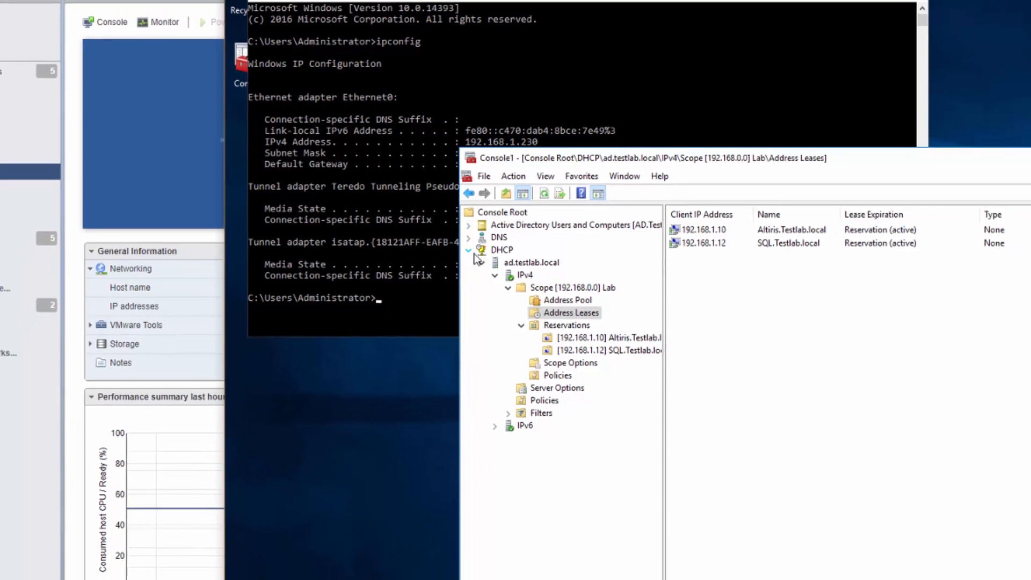
# - Collapse DHCP and browse Active Directory Users and Computers to Testlab.local's Computers container
pyautogui.click(520, 270)
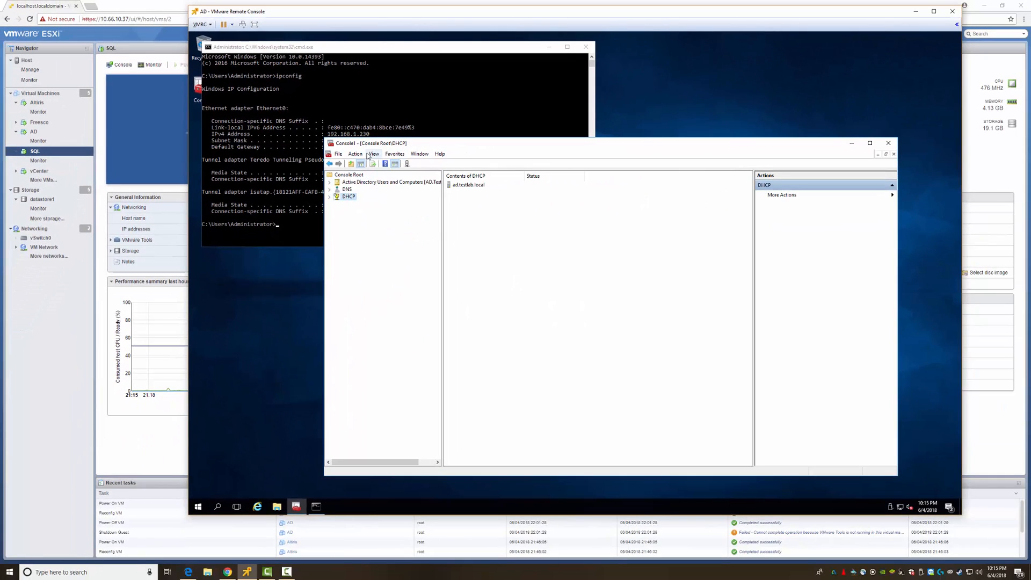
pyautogui.click(373, 154)
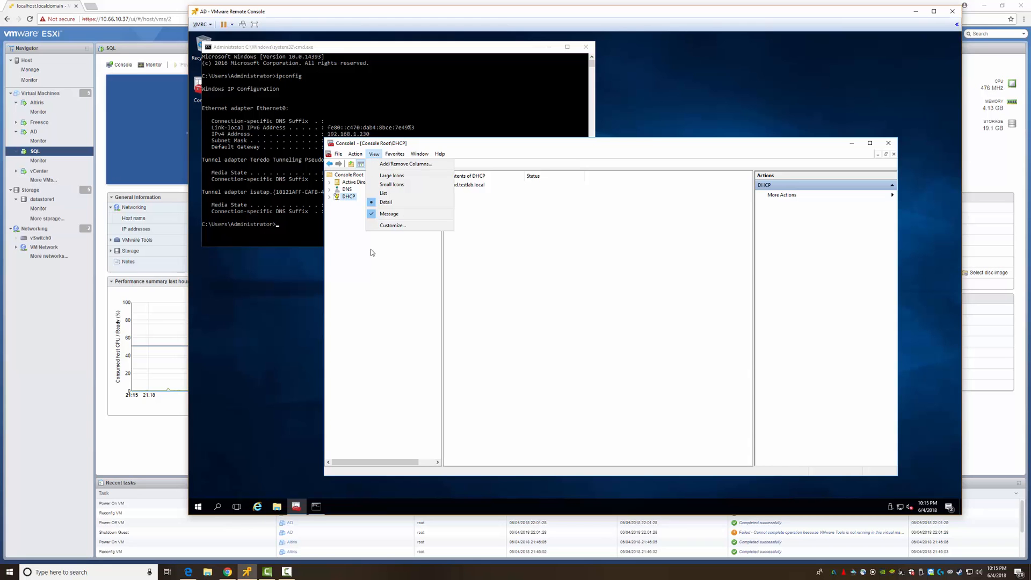
pyautogui.click(380, 265)
pyautogui.click(329, 182)
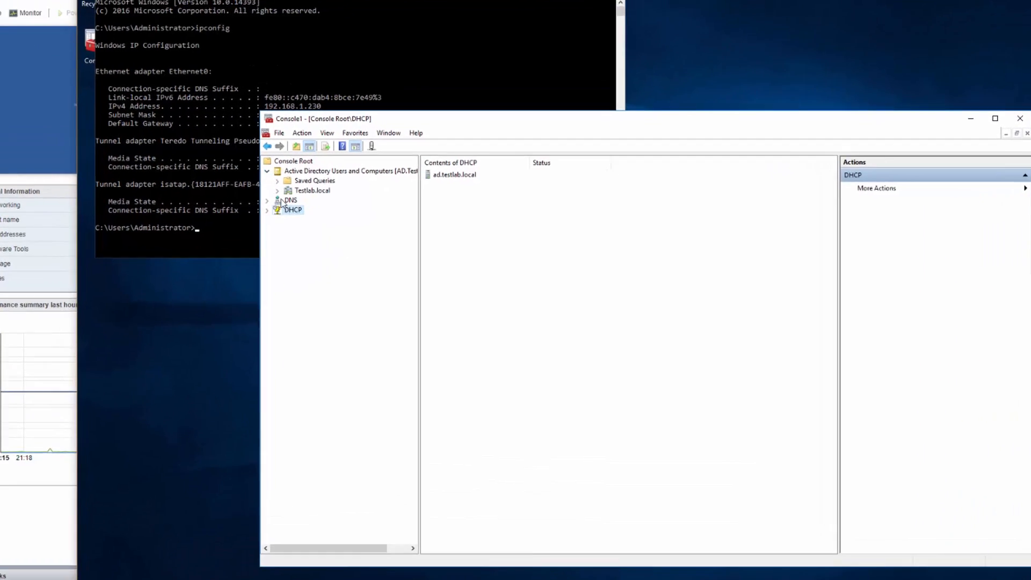
pyautogui.click(277, 191)
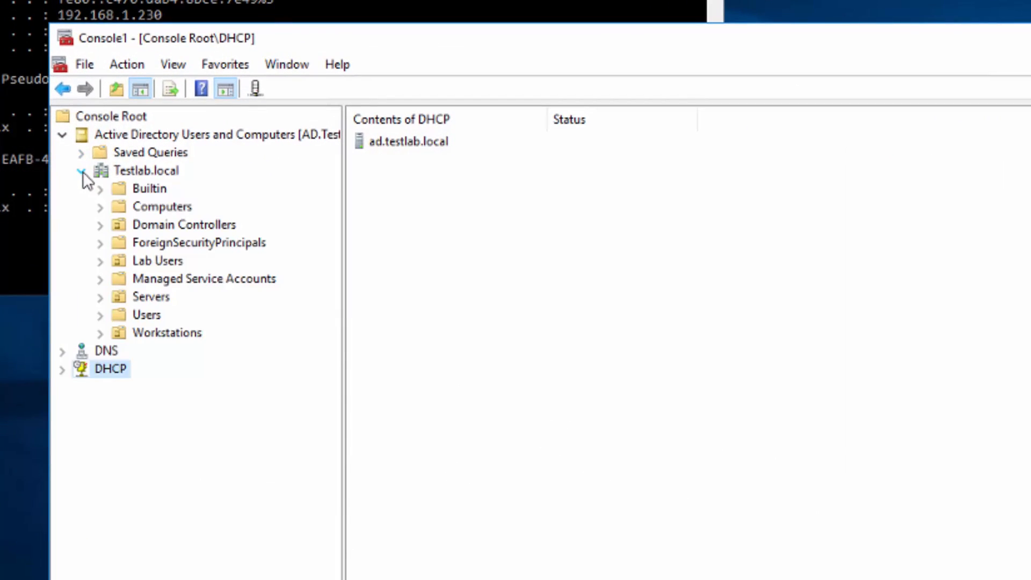
pyautogui.click(148, 206)
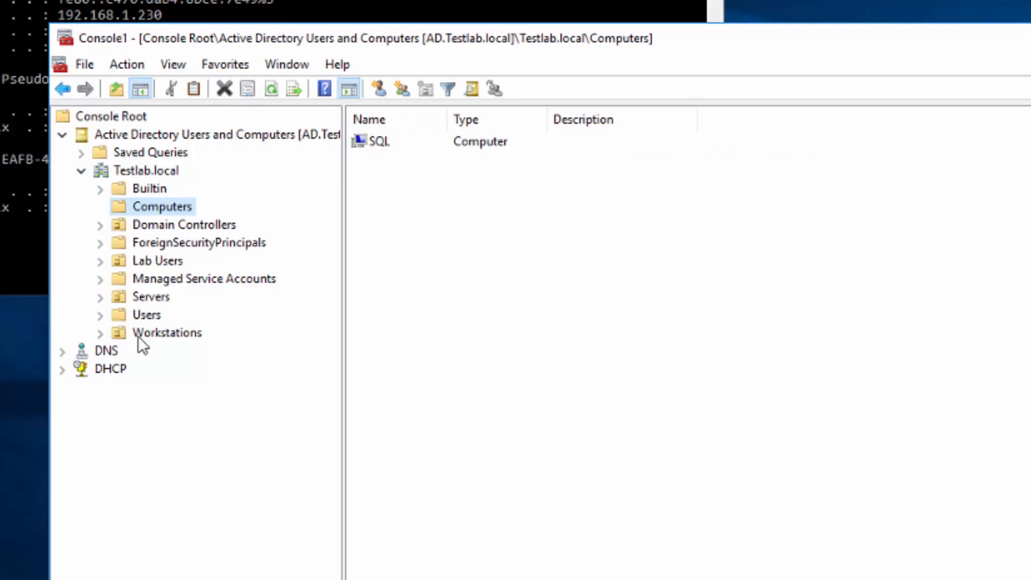
# - Drag the SQL computer account into the Servers OU, confirm, and verify it there
pyautogui.click(368, 143)
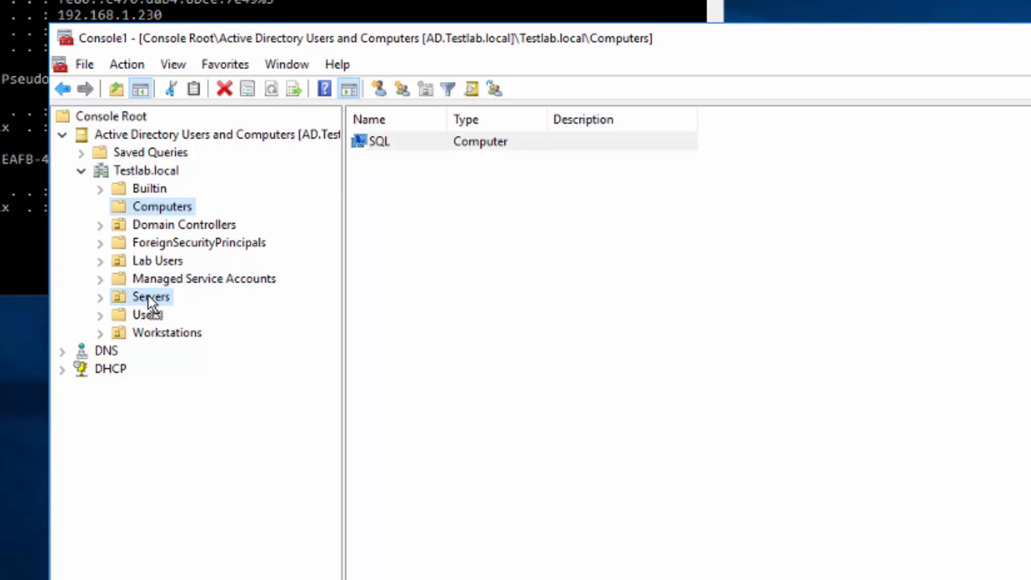
pyautogui.moveTo(149, 295); pyautogui.dragTo(147, 294)
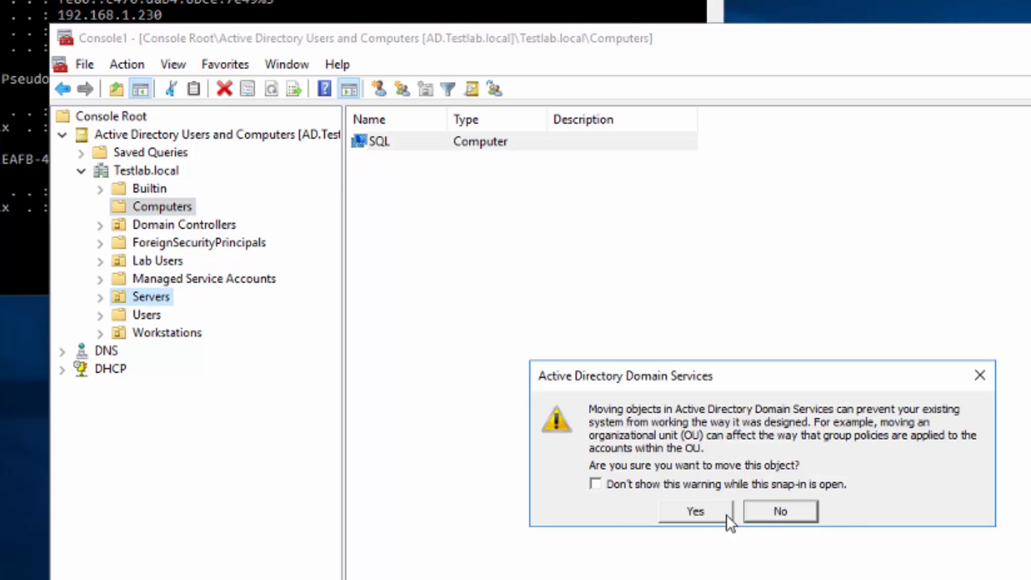
pyautogui.click(694, 513)
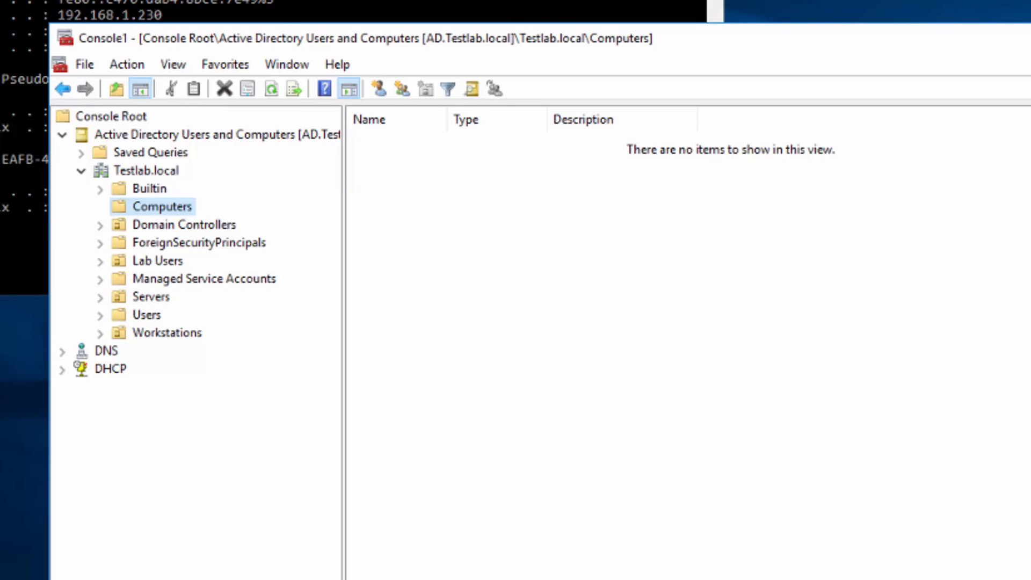
pyautogui.click(143, 295)
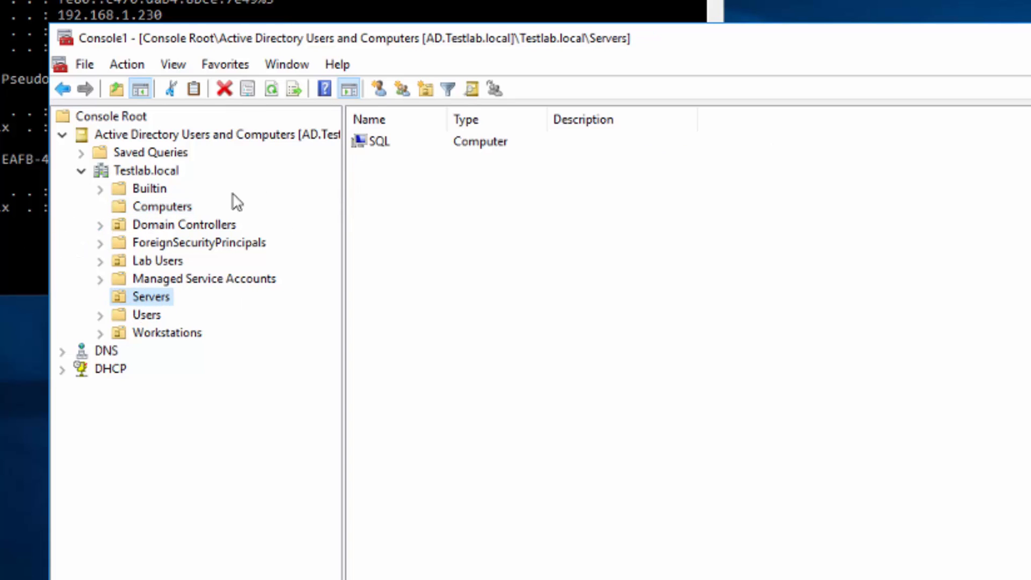
pyautogui.click(62, 135)
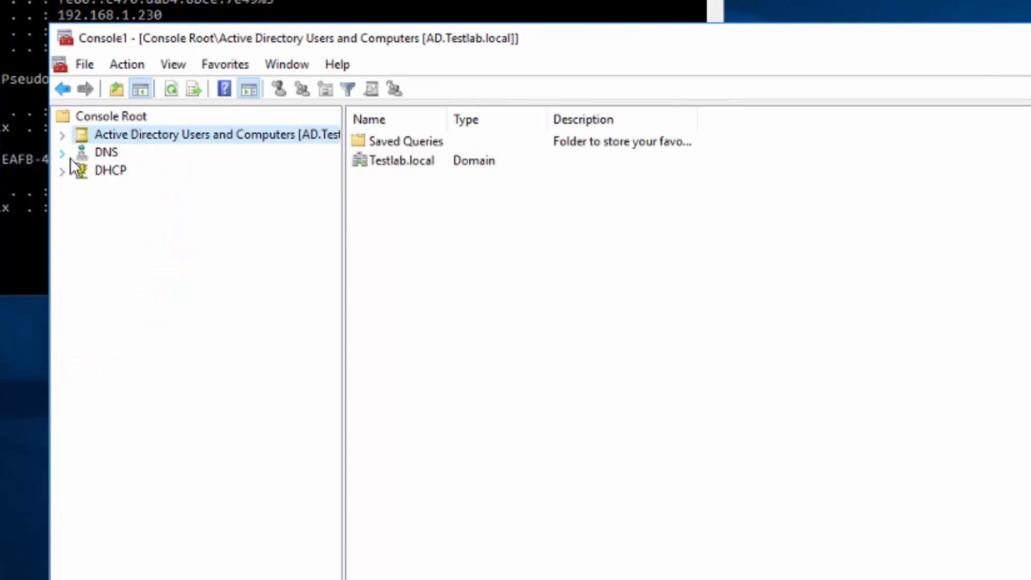
pyautogui.click(62, 153)
# - Browse AD's Forward Lookup Zones to Testlab.local and check SQL's 192.168.1.12 Host (A) record
pyautogui.doubleClick(105, 171)
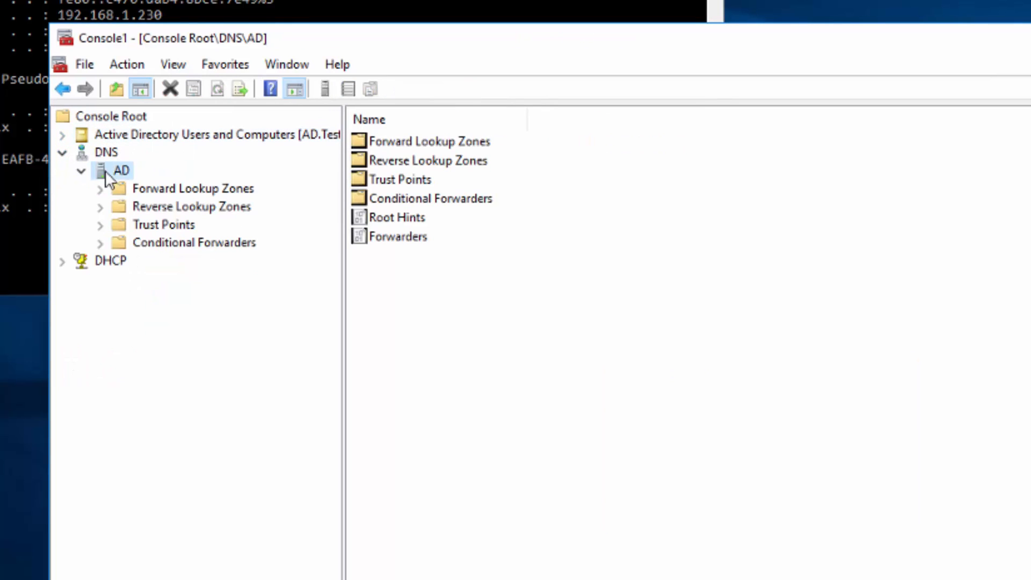
pyautogui.doubleClick(121, 189)
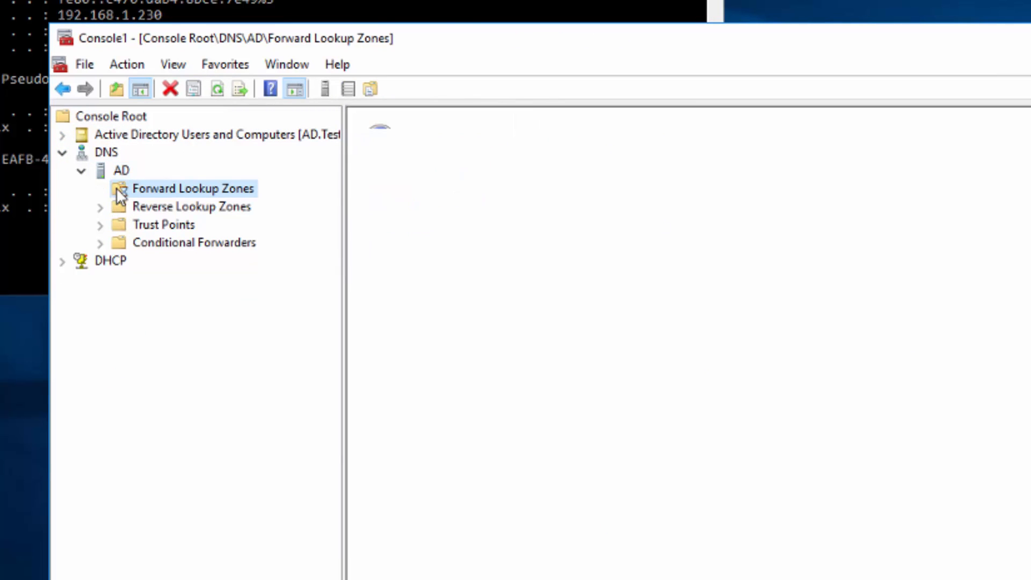
pyautogui.click(145, 227)
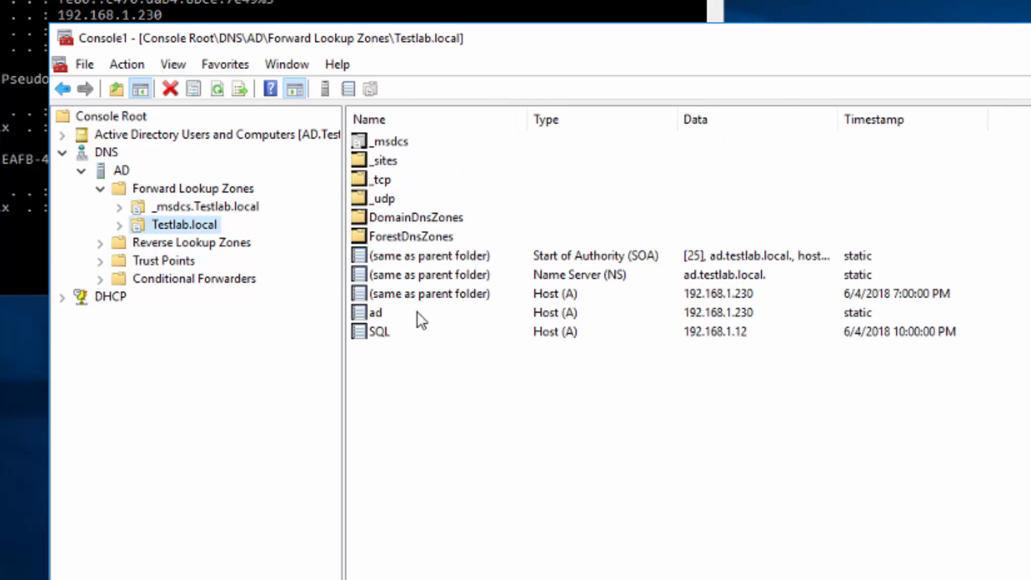
pyautogui.click(400, 333)
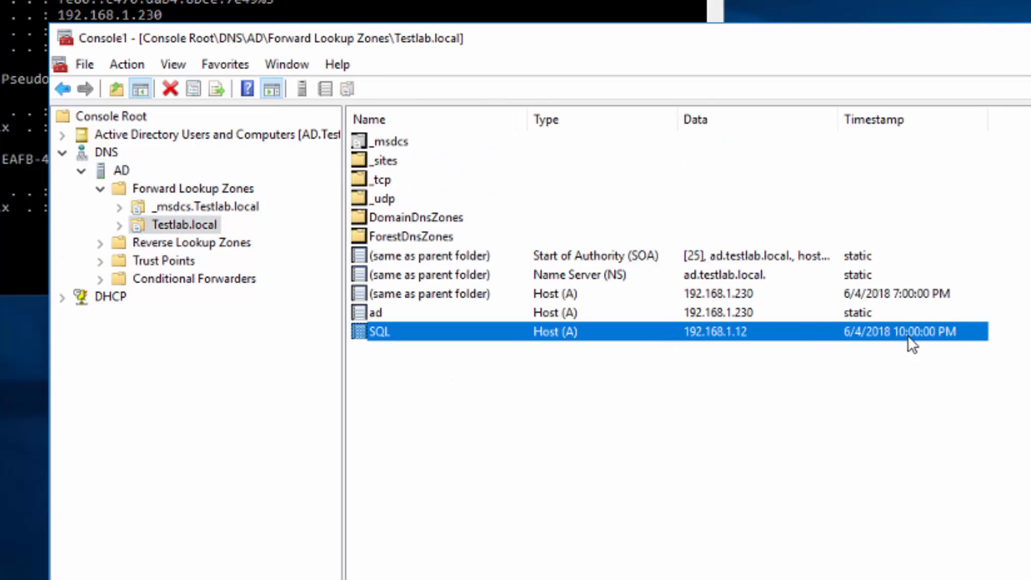
pyautogui.click(62, 153)
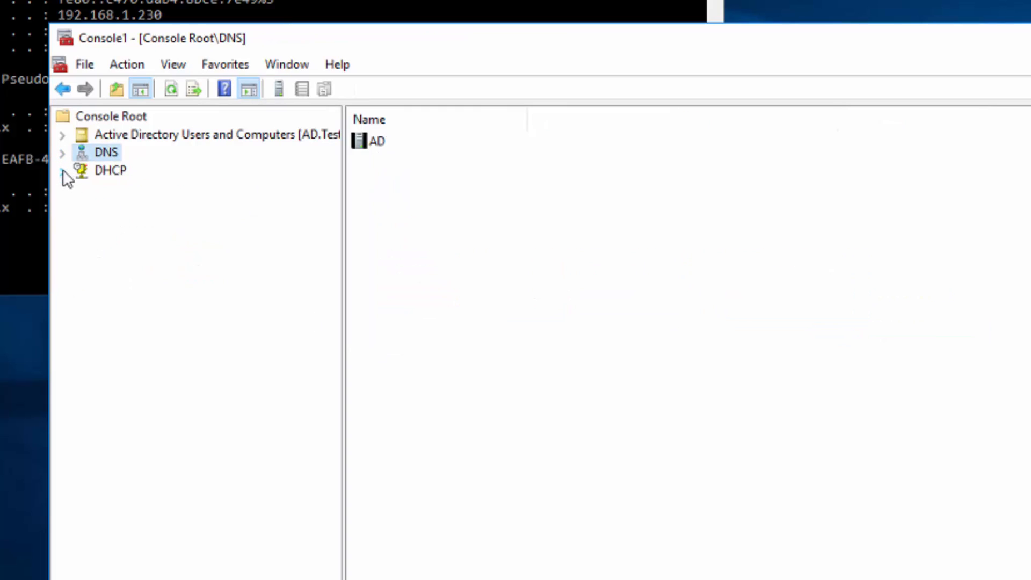
# - Review the Scope Lab reservations under ad.testlab.local IPv4, then close the console saving it as Console1
pyautogui.click(63, 171)
pyautogui.click(82, 190)
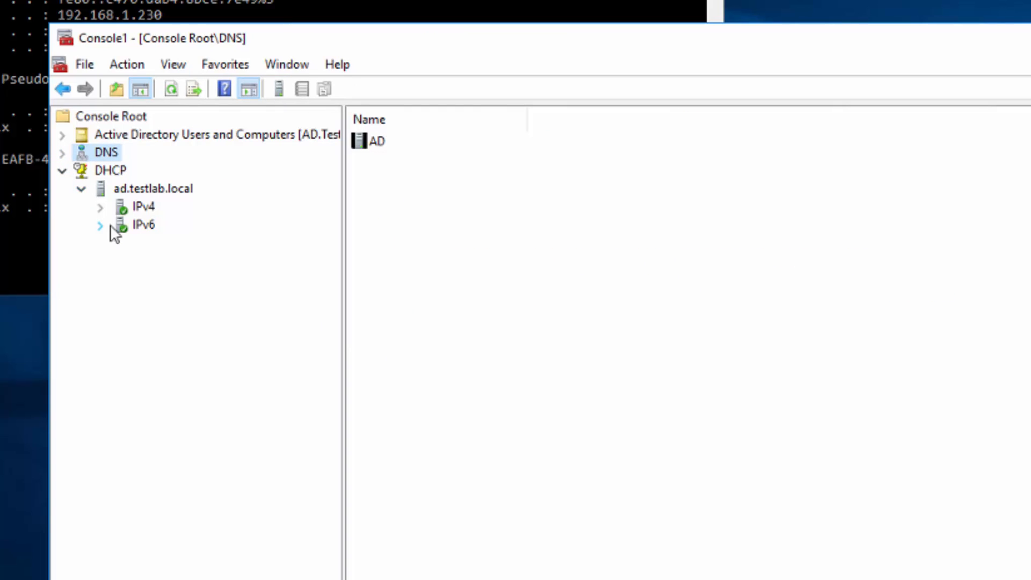
pyautogui.click(100, 208)
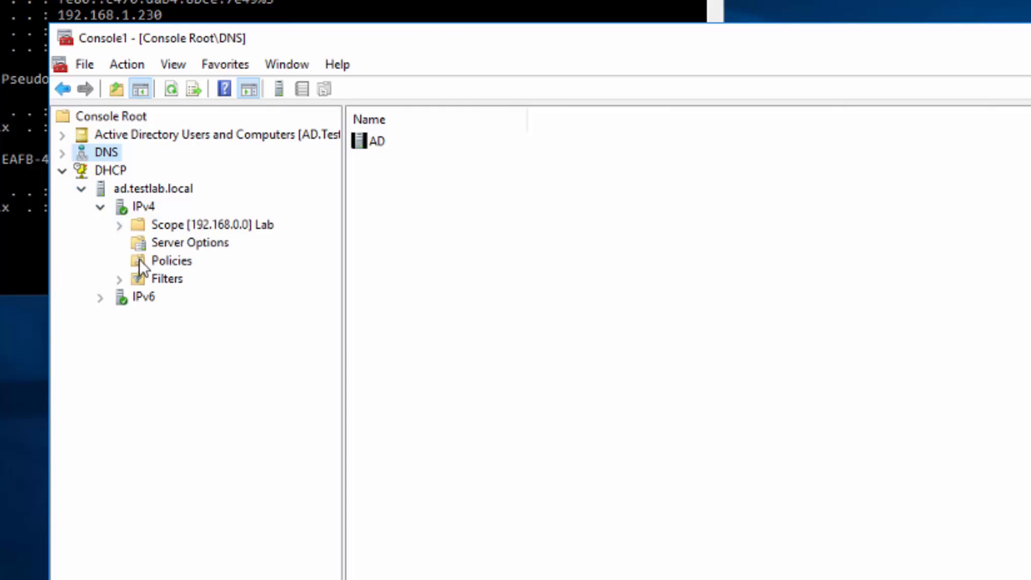
pyautogui.click(119, 225)
pyautogui.click(174, 282)
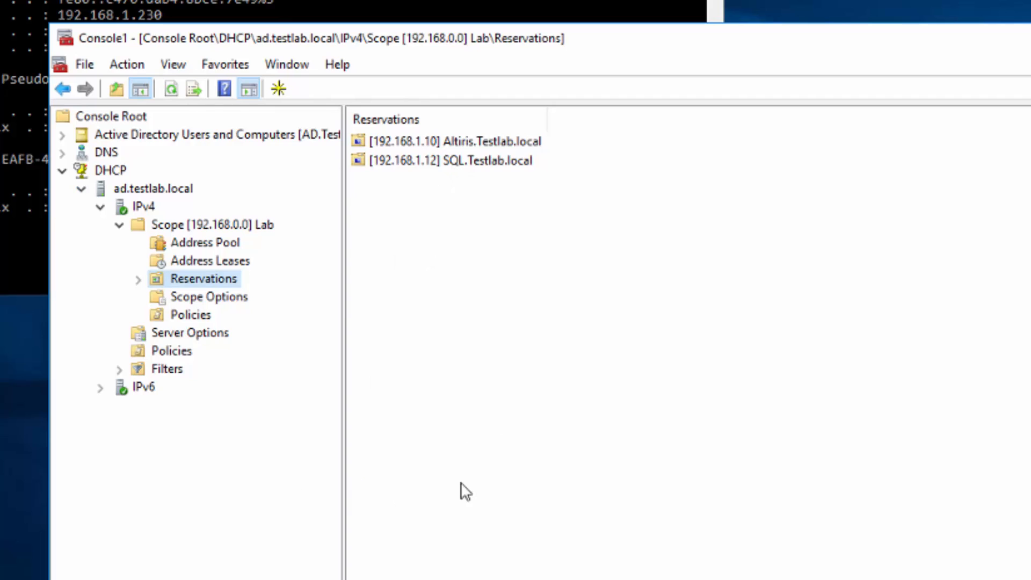
pyautogui.click(435, 501)
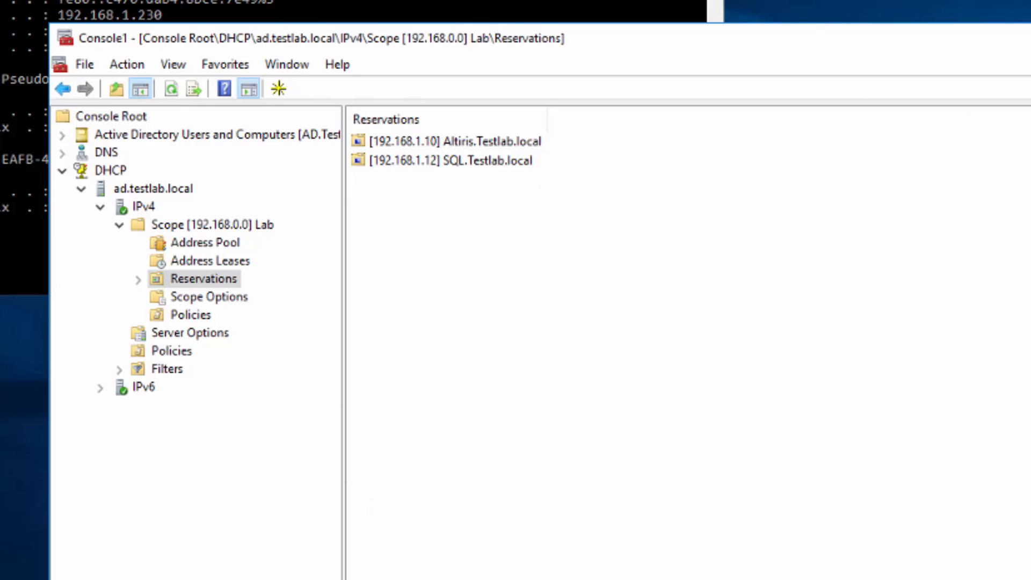
pyautogui.hotkey('alt', 'F4')
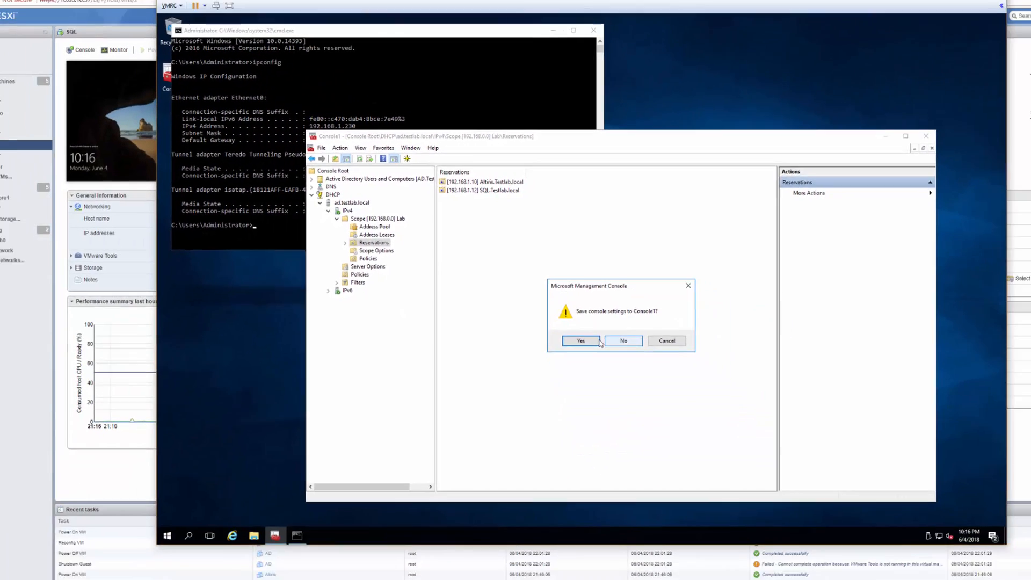
pyautogui.click(677, 502)
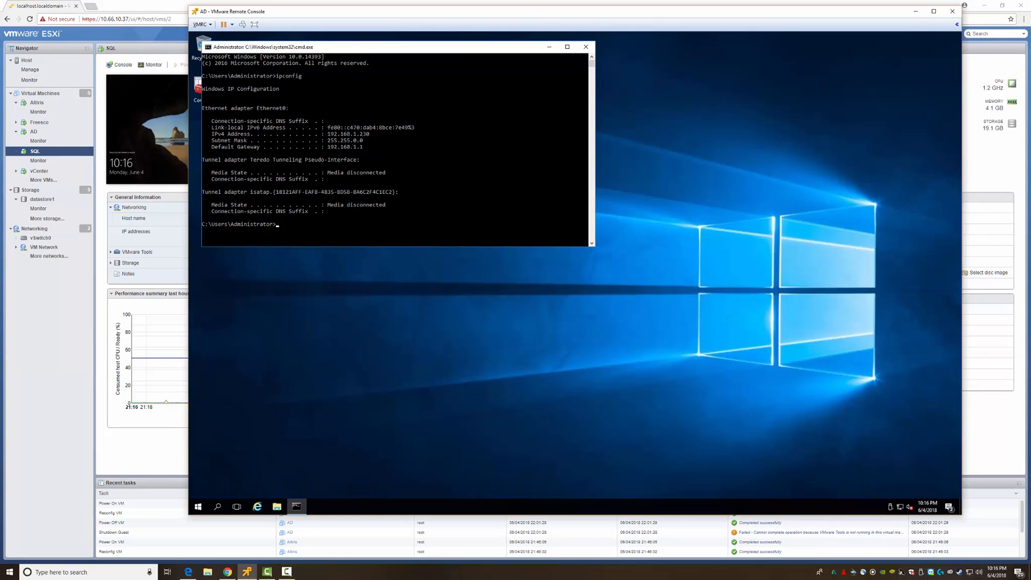
# - Close the command prompt and change the display resolution from 1920 × 1200 to 1280 × 800, keeping it
pyautogui.click(586, 47)
pyautogui.rightClick(378, 120)
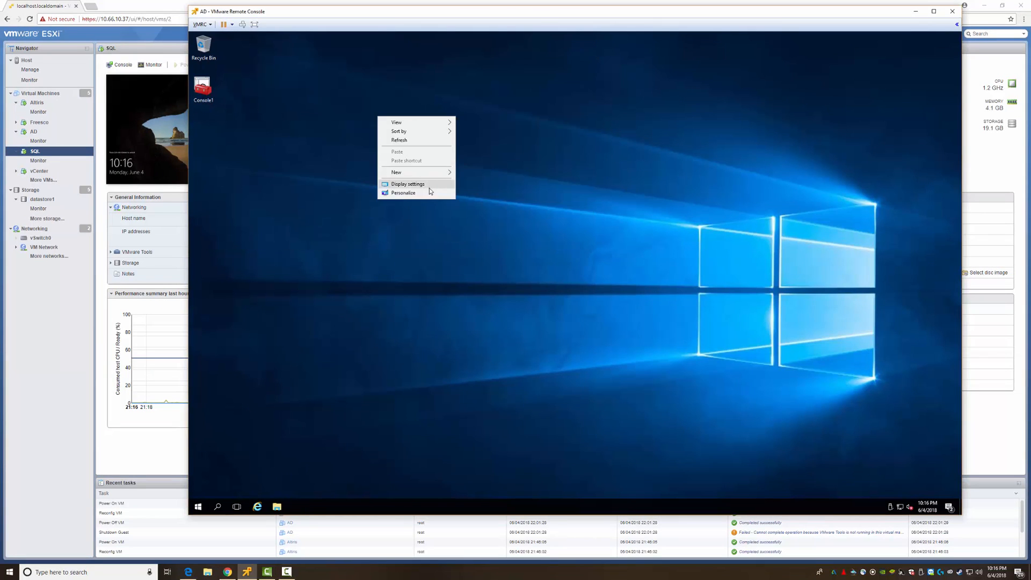
pyautogui.click(412, 184)
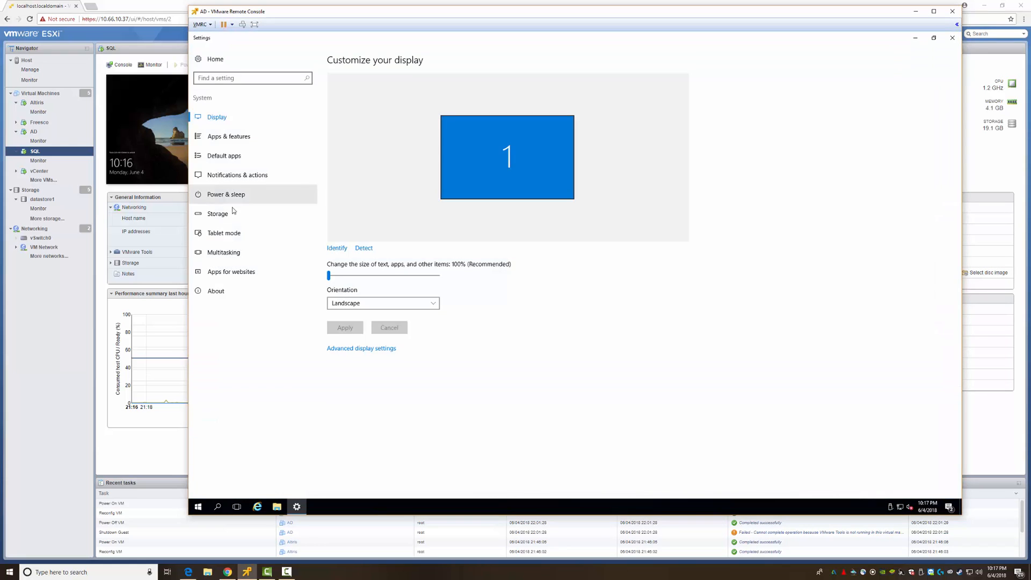
pyautogui.click(374, 349)
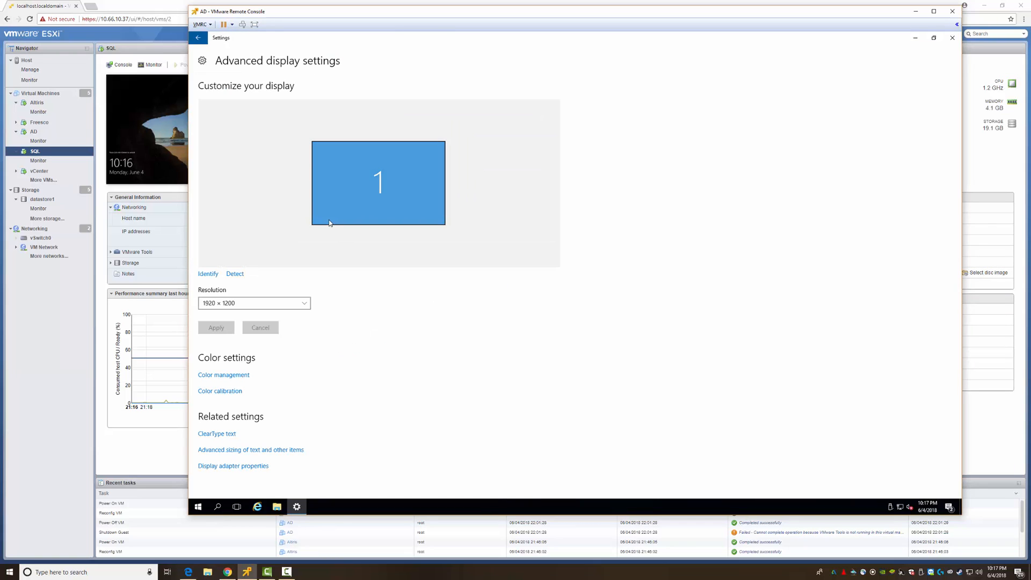
pyautogui.click(249, 305)
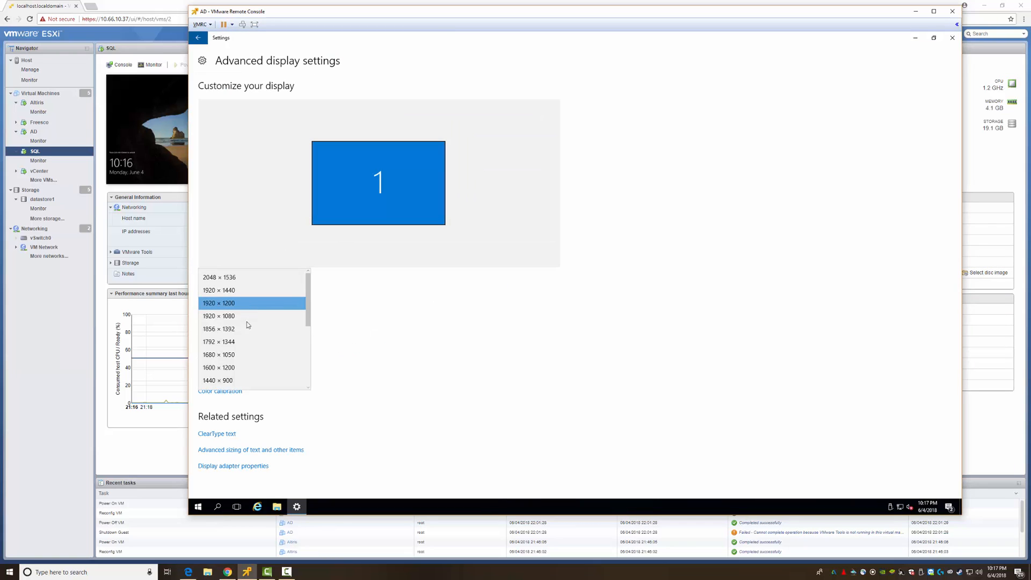
pyautogui.scroll(-4, 246, 333)
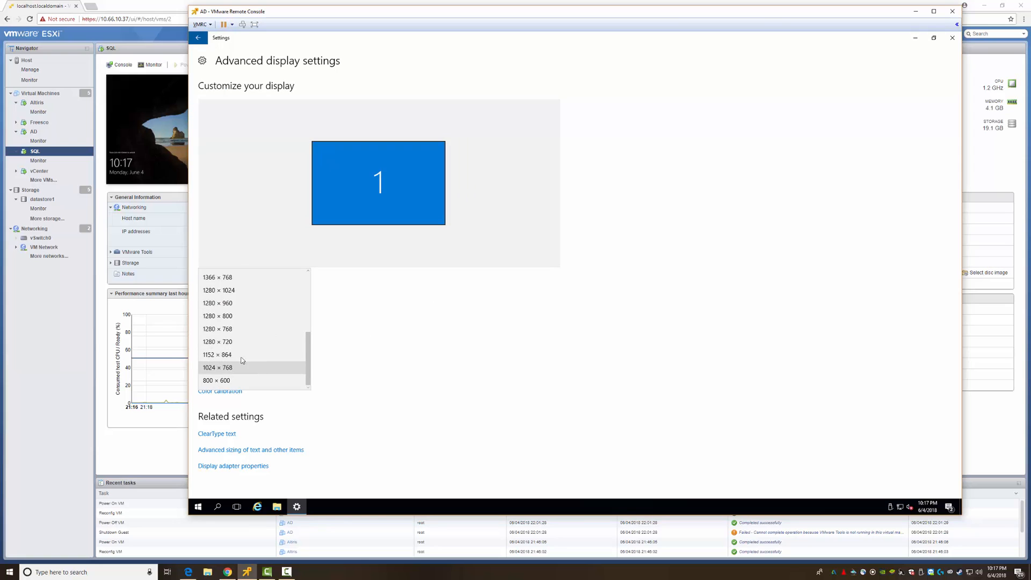
pyautogui.click(237, 318)
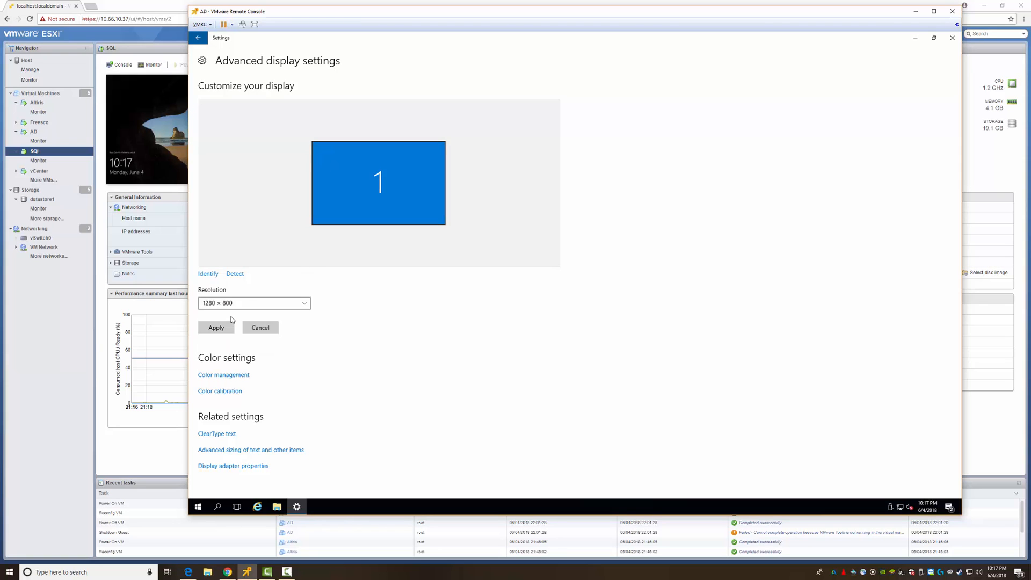
pyautogui.click(216, 327)
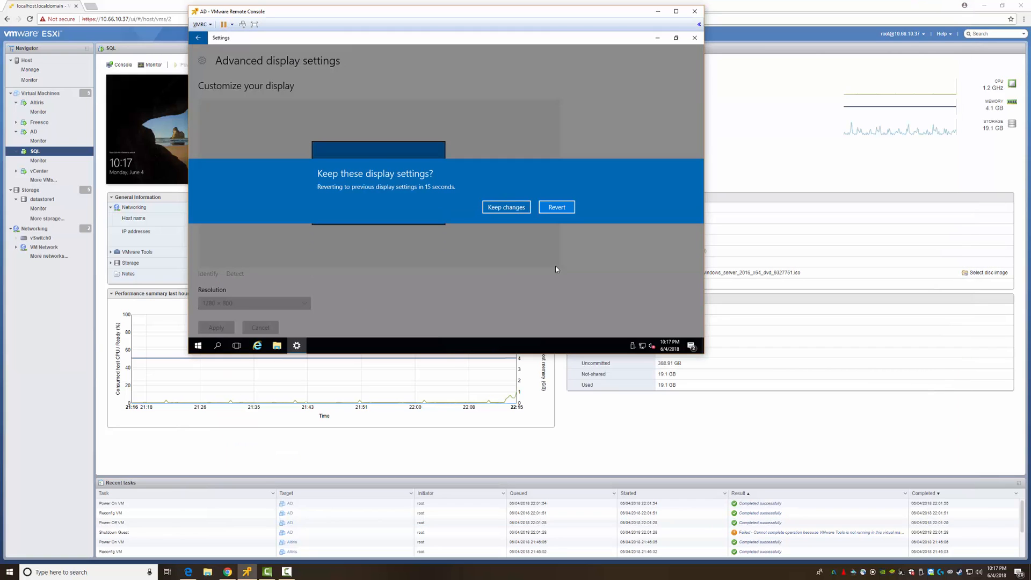
pyautogui.click(505, 209)
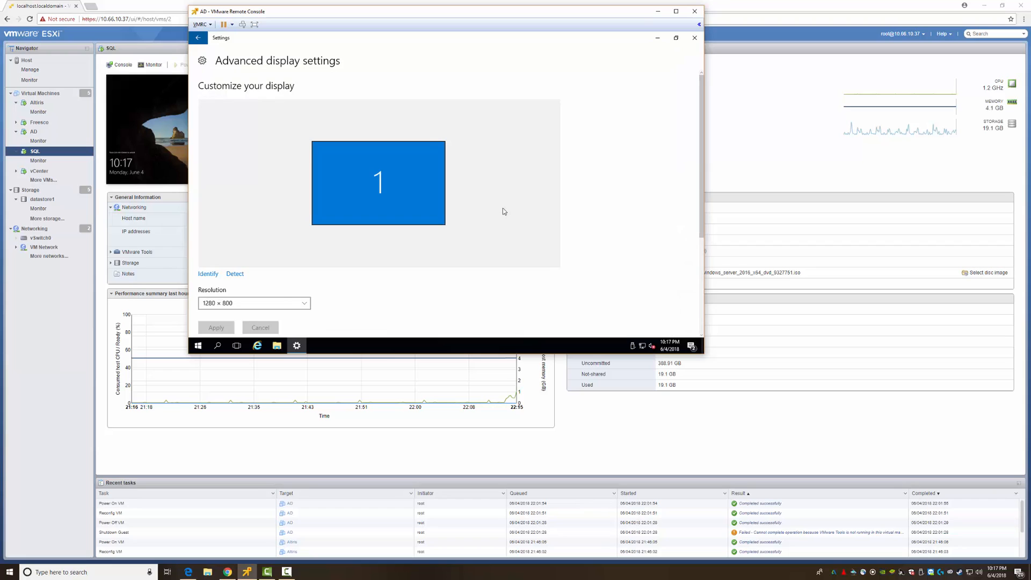
pyautogui.click(695, 37)
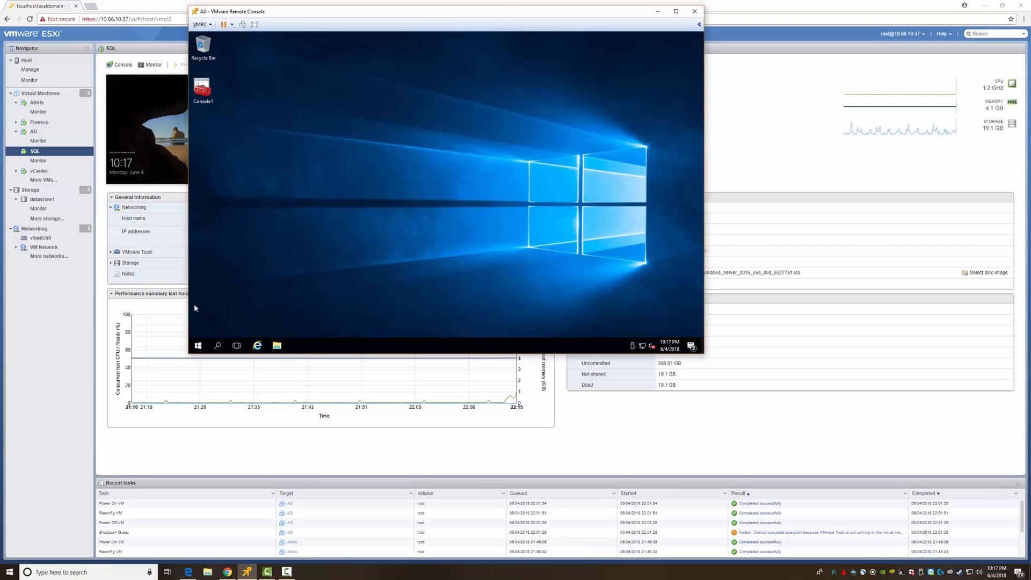
# - Shut down the AD server through Start > Power and return to ESXi's Virtual Machines list
pyautogui.click(198, 345)
pyautogui.click(199, 328)
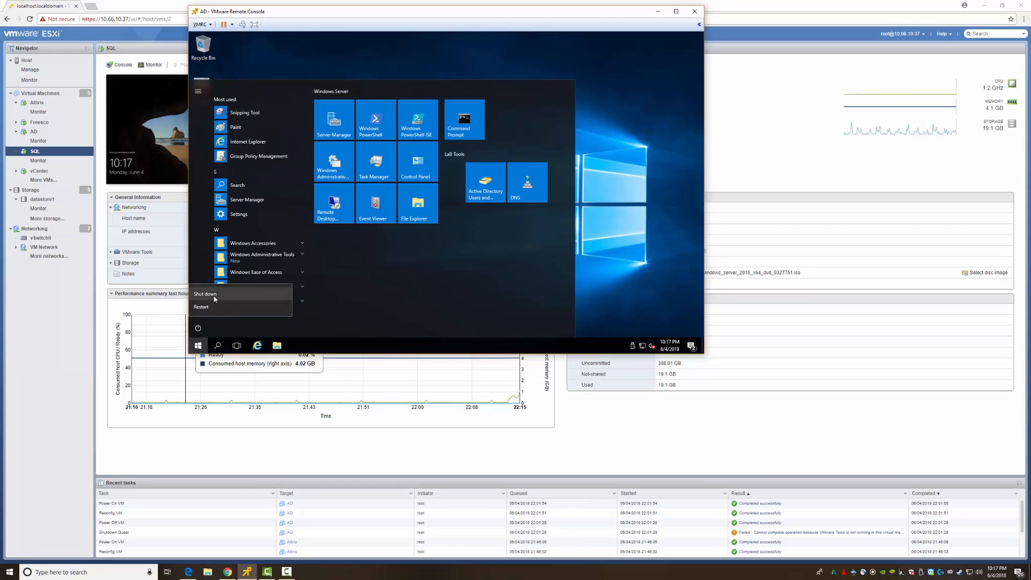
pyautogui.click(214, 295)
pyautogui.click(309, 306)
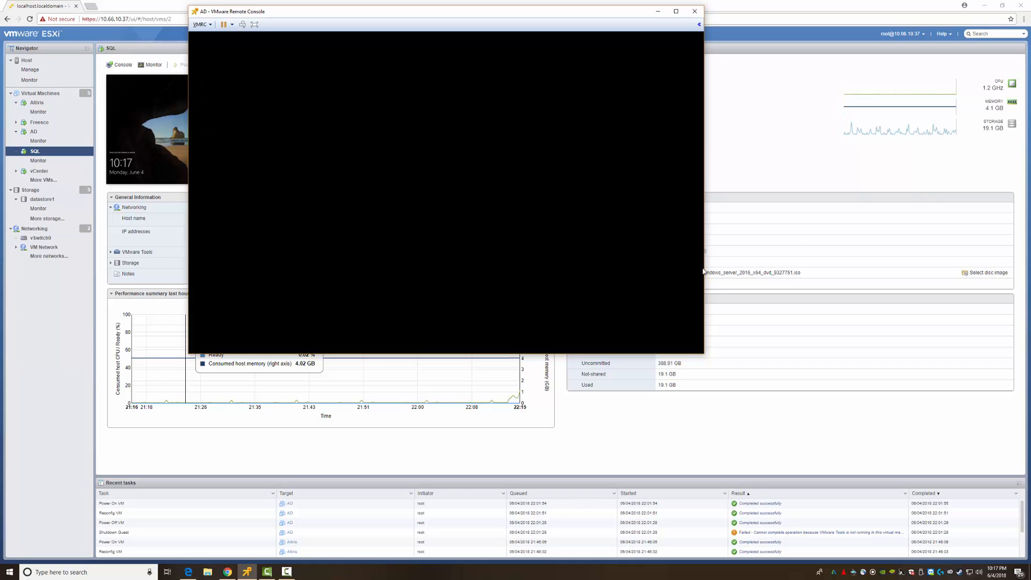
pyautogui.click(43, 93)
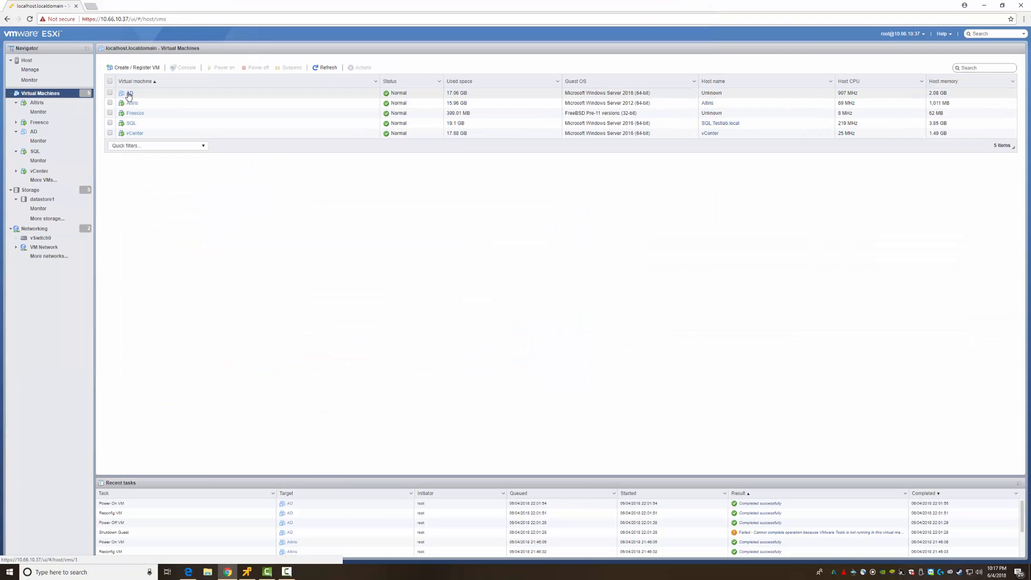
# - Set AD's video card to 4 MB total video memory and 256 MB 3D memory, save, and power it on
pyautogui.rightClick(130, 93)
pyautogui.click(154, 191)
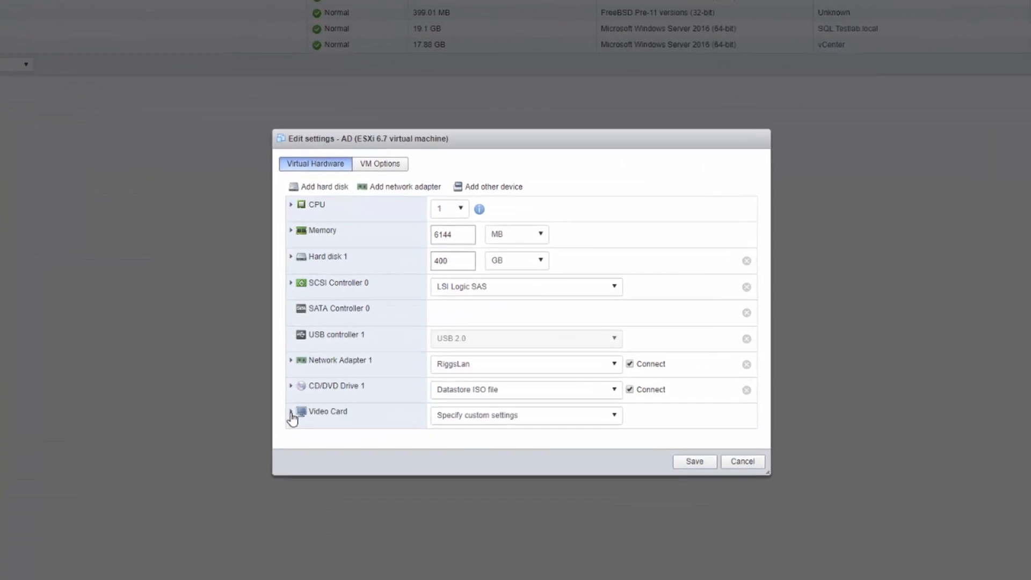
pyautogui.click(370, 368)
pyautogui.scroll(-2, 484, 375)
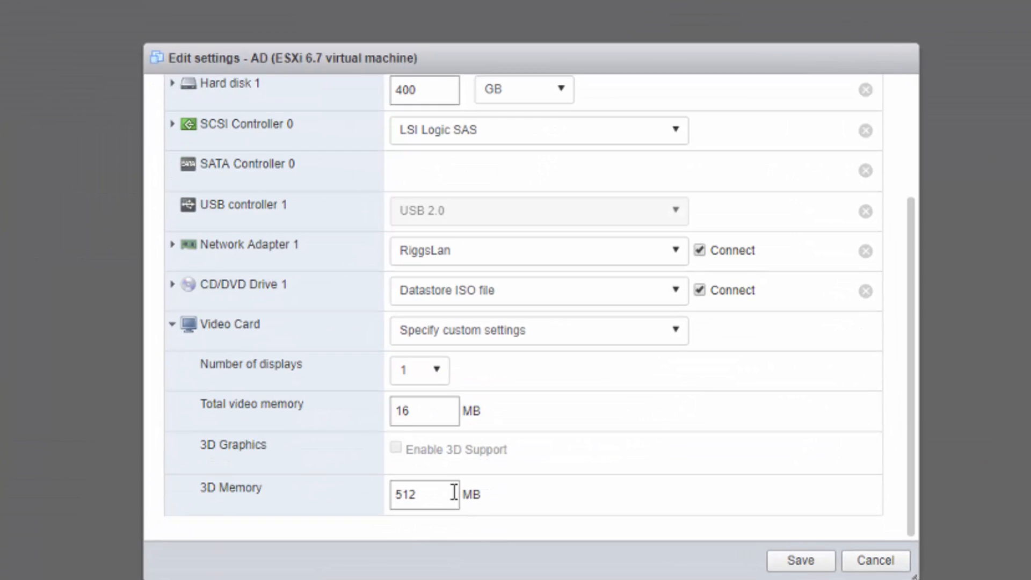
pyautogui.moveTo(430, 409); pyautogui.dragTo(347, 408)
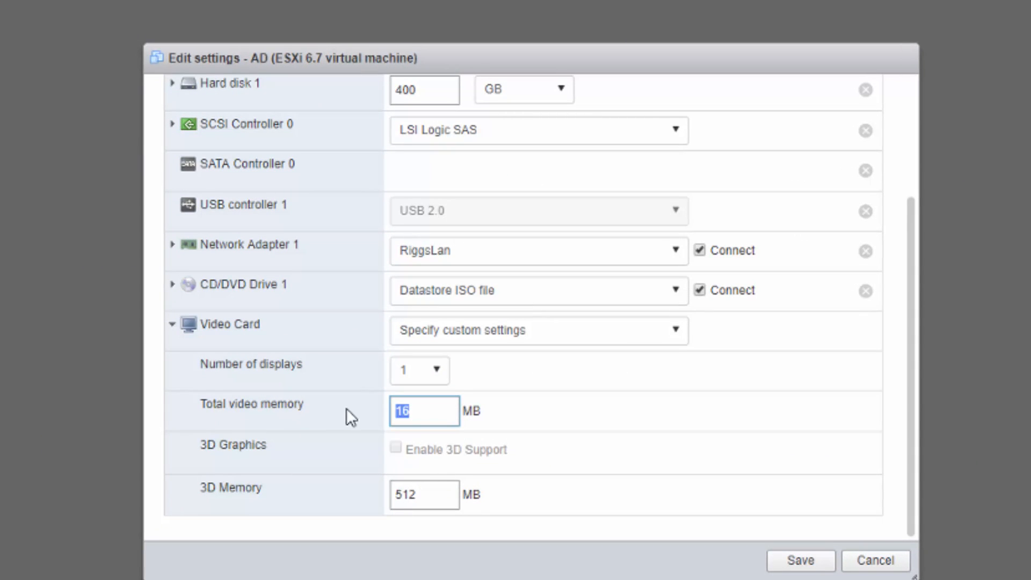
pyautogui.write('4')
pyautogui.press('Tab')
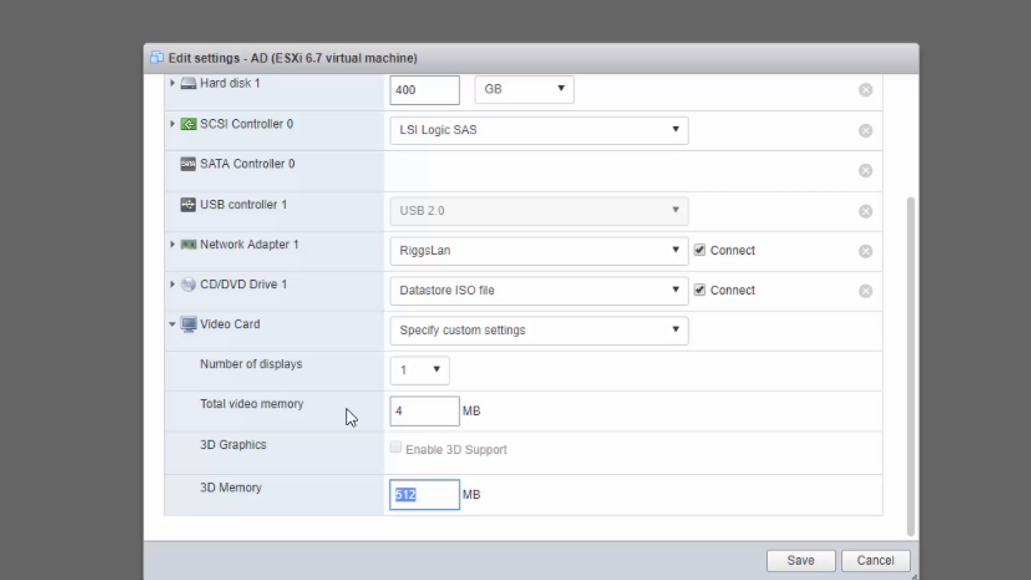
pyautogui.write('256')
pyautogui.click(794, 561)
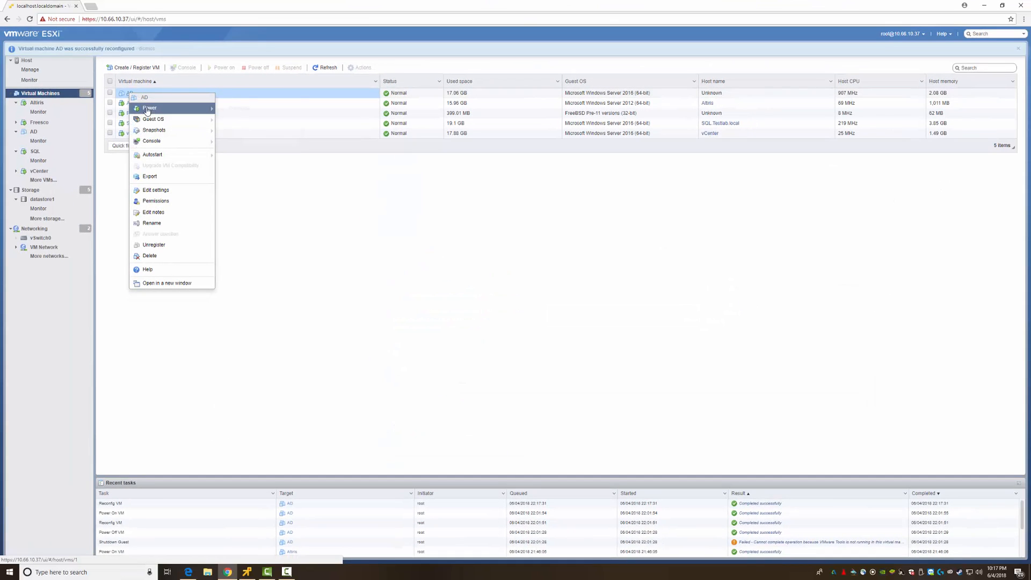
pyautogui.moveTo(153, 109)
pyautogui.click(233, 110)
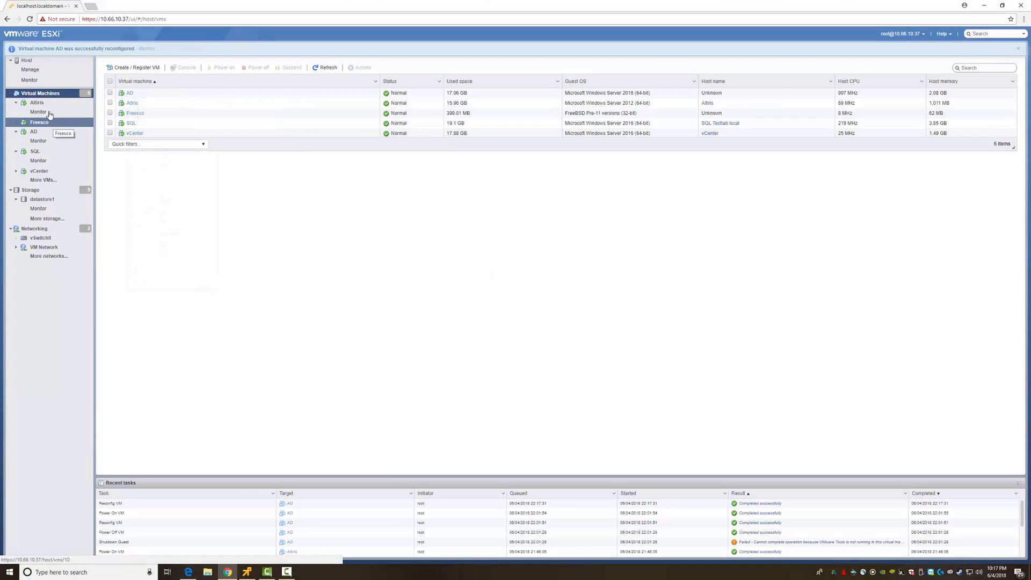
# - Open a remote console to Altiris and run ipconfig, confirming 192.168.1.10 with the Testlab.local suffix
pyautogui.click(36, 103)
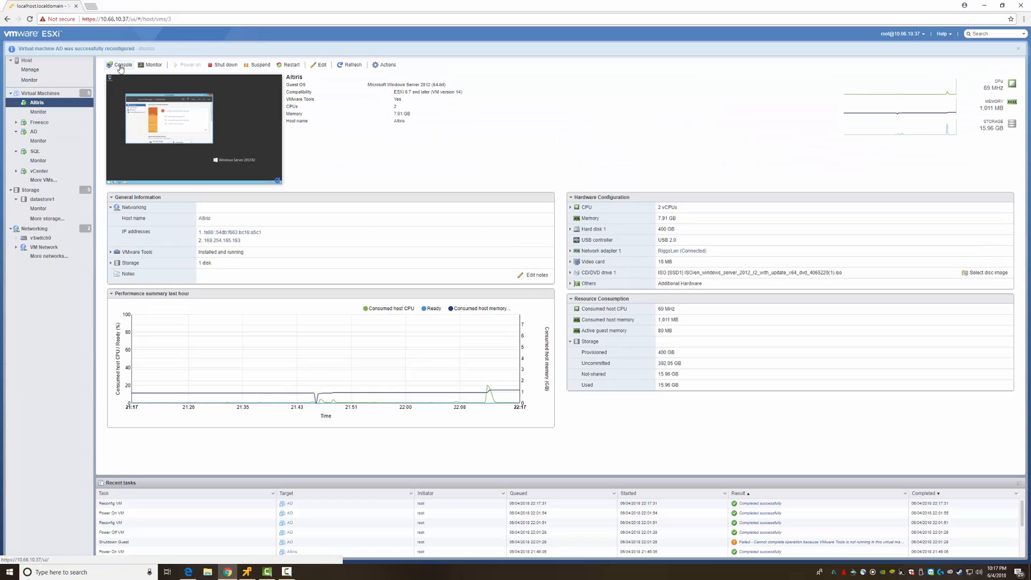
pyautogui.click(134, 108)
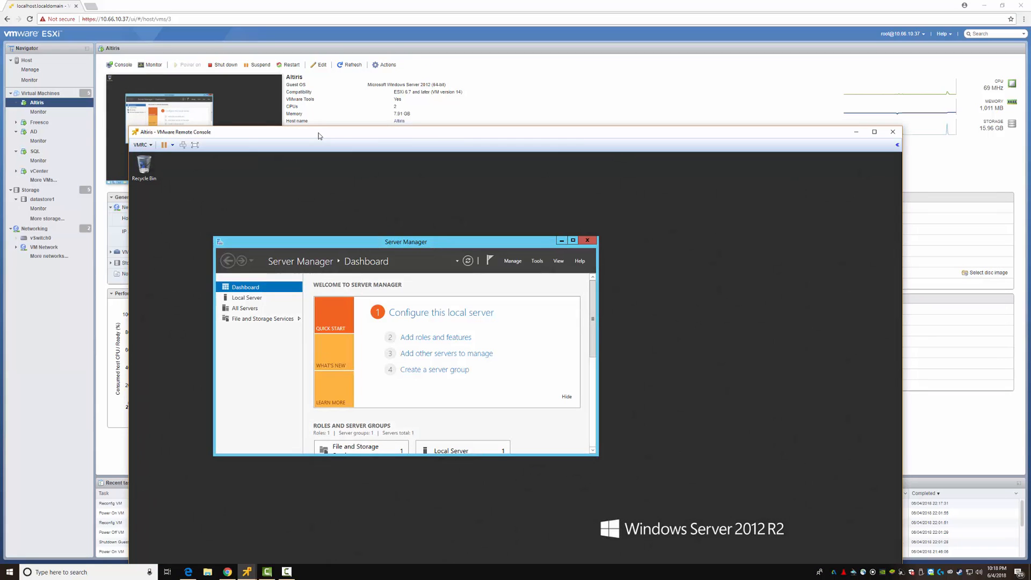
pyautogui.moveTo(320, 136); pyautogui.dragTo(323, 41)
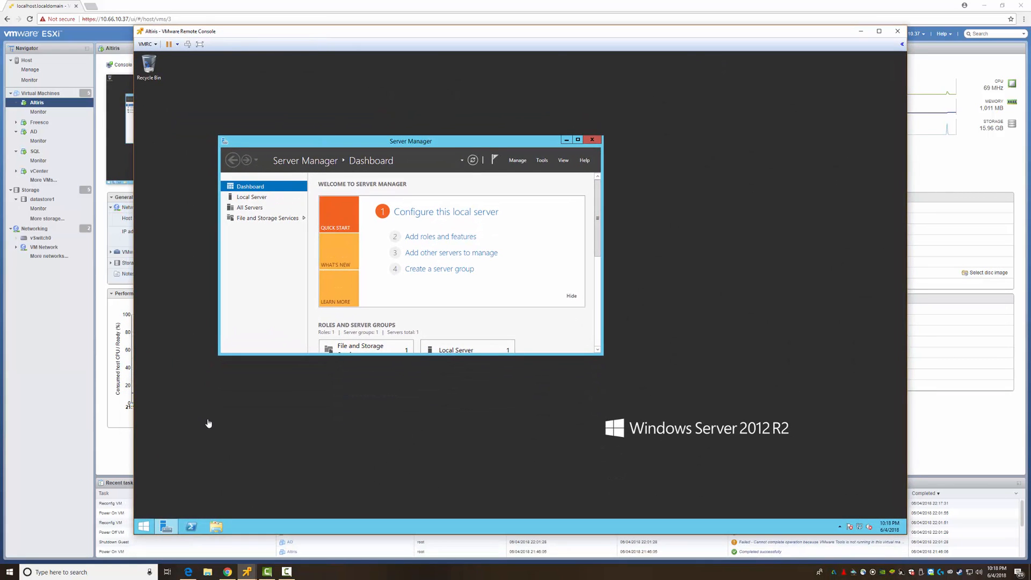
pyautogui.click(250, 446)
pyautogui.press('super+r')
pyautogui.write('cmd')
pyautogui.press('Return')
pyautogui.write('i')
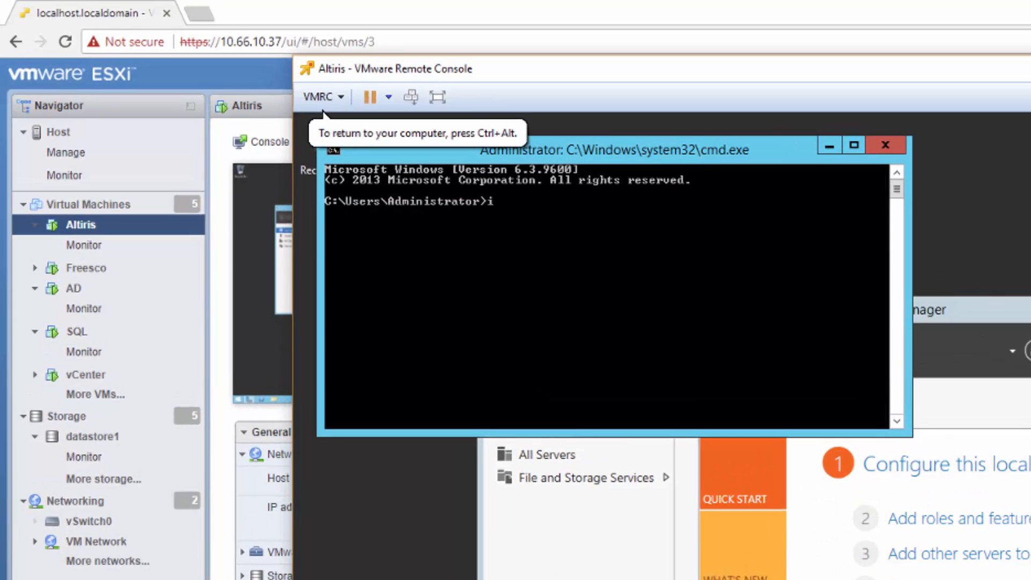
pyautogui.write('pconfig')
pyautogui.press('Return')
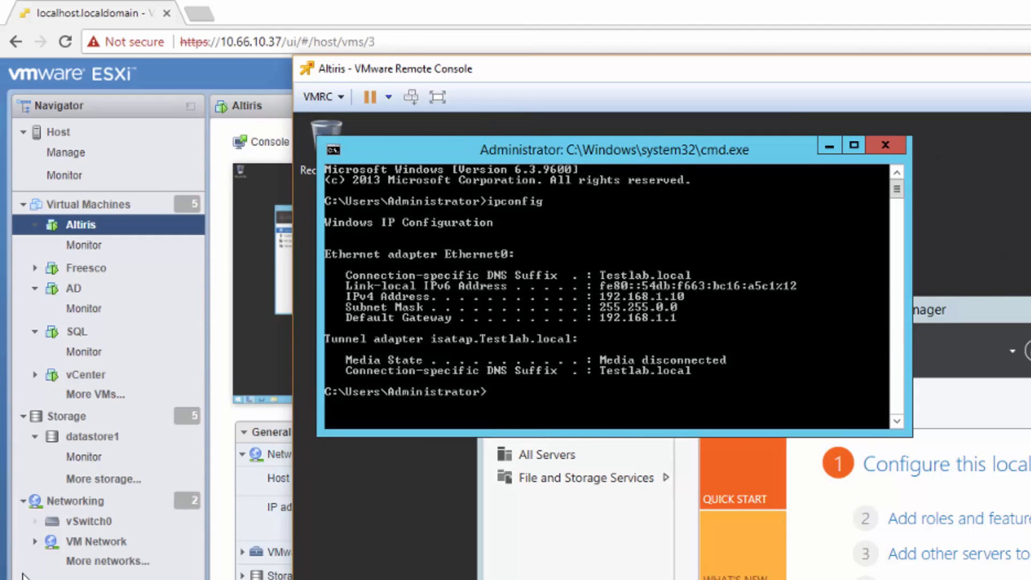
pyautogui.click(74, 299)
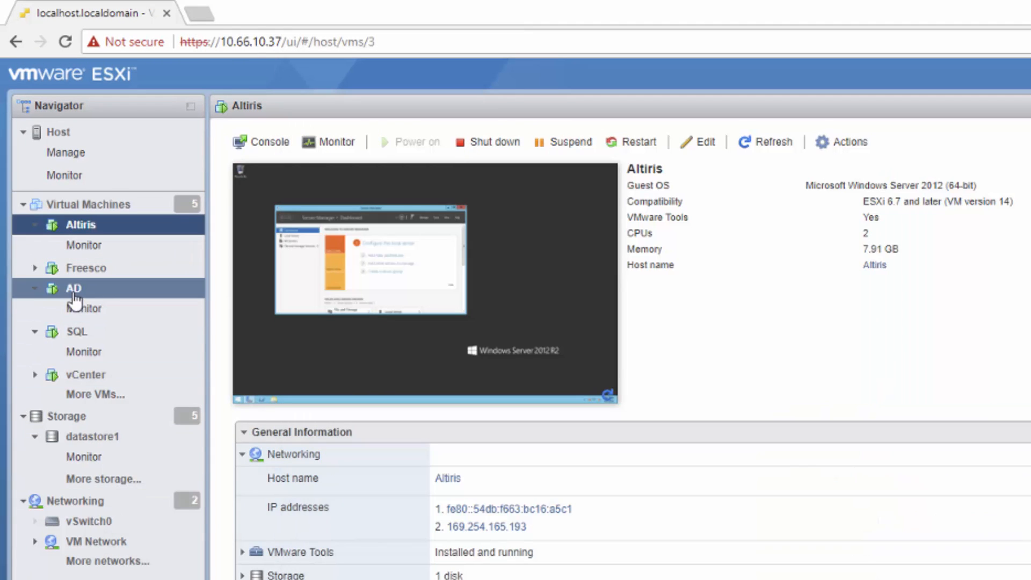
# - Launch a remote console to the AD virtual machine and position its window
pyautogui.rightClick(74, 296)
pyautogui.moveTo(164, 406)
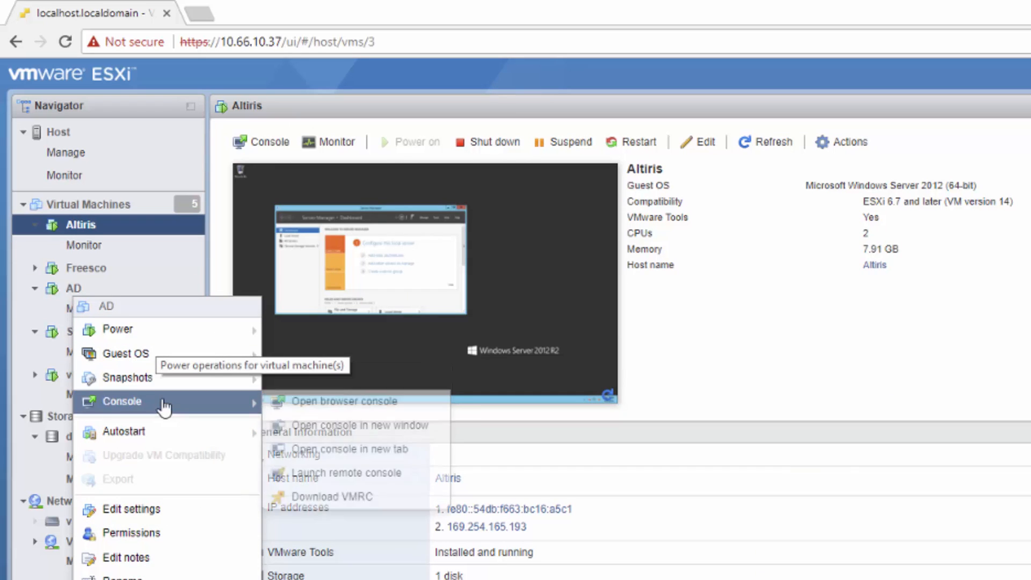
pyautogui.click(342, 473)
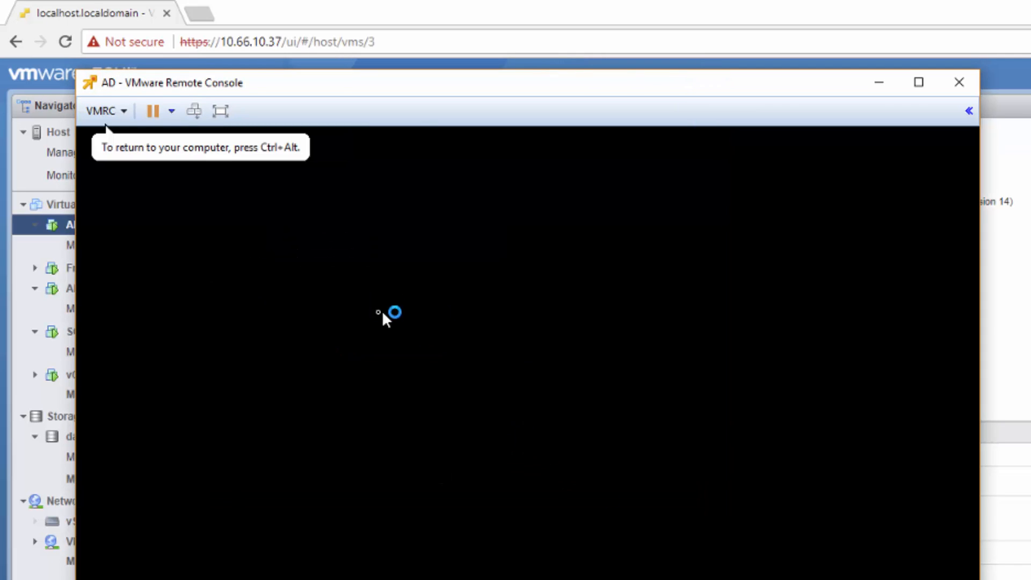
pyautogui.moveTo(450, 93); pyautogui.dragTo(937, 149)
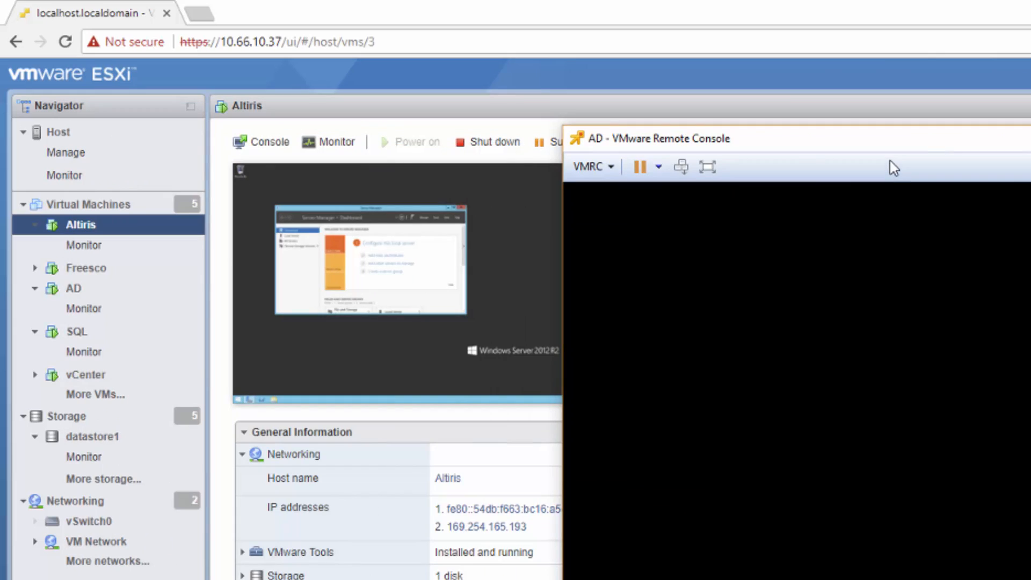
pyautogui.moveTo(857, 145); pyautogui.dragTo(655, 121)
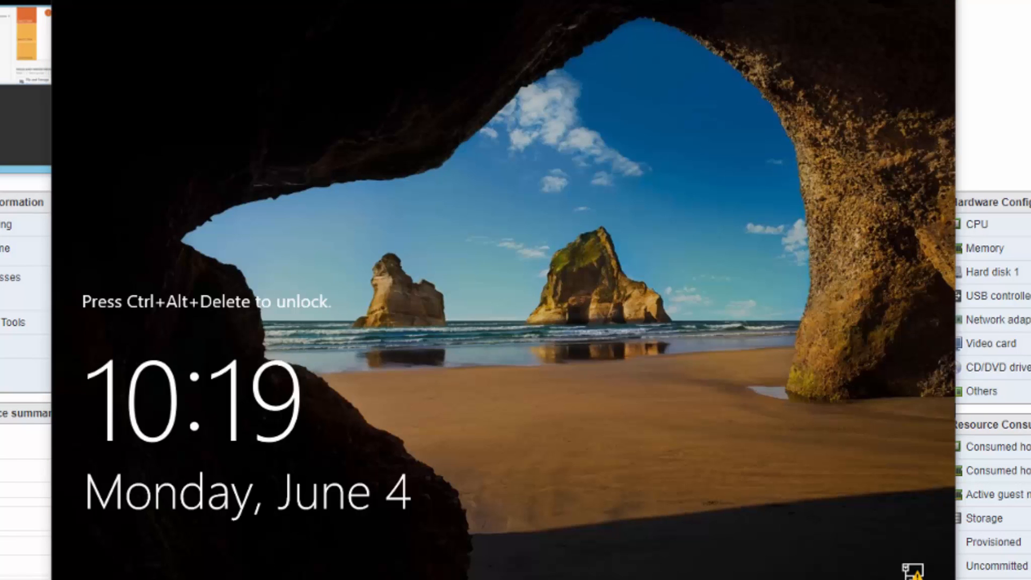
# - Sign in to AD with the administrator password, retrying after a typo, and open the saved Console1
pyautogui.hotkey('ctrl', 'alt', 'Delete')
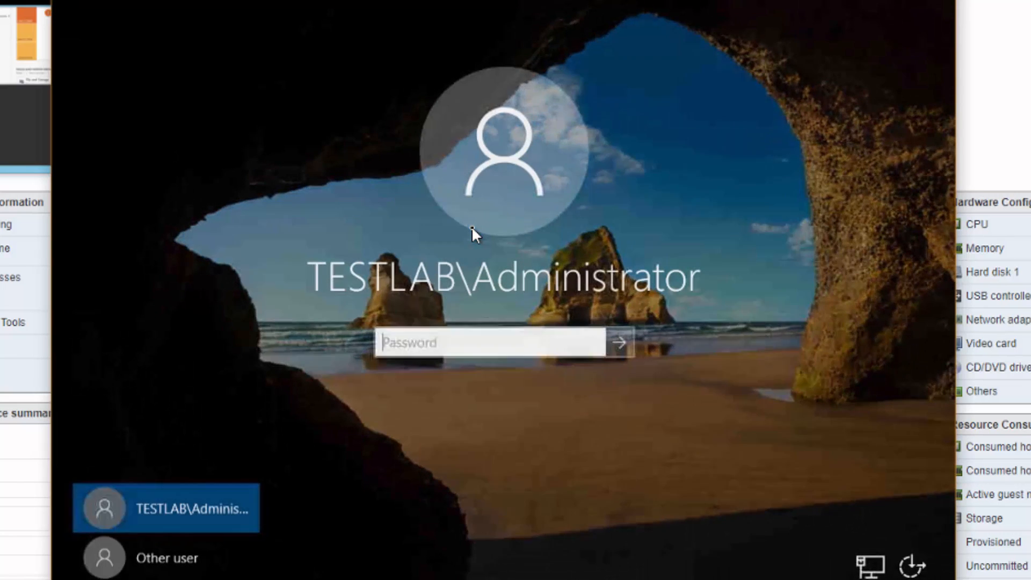
pyautogui.write('•••••••••••')
pyautogui.press('Return')
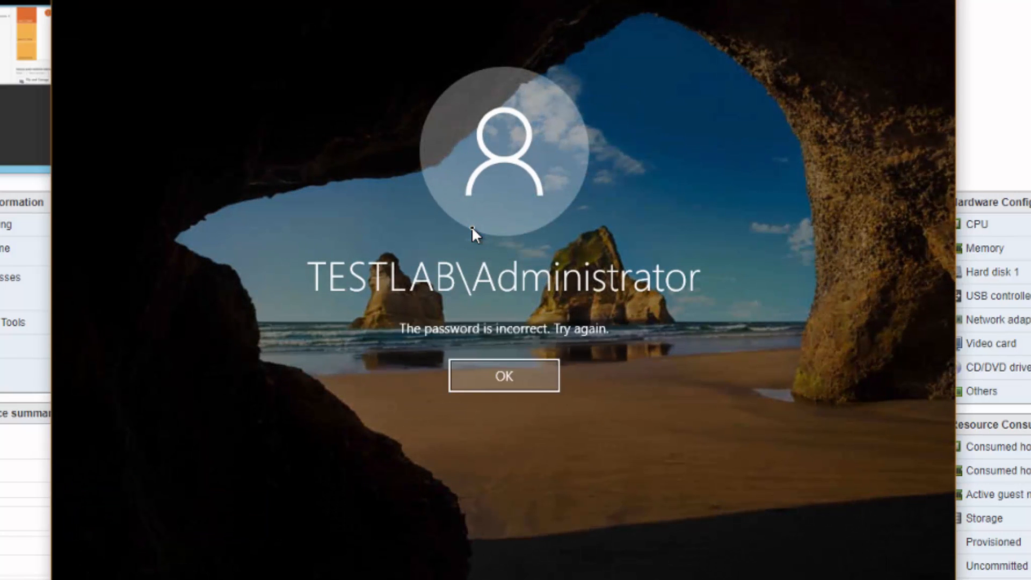
pyautogui.press('Return')
pyautogui.write('••••••••')
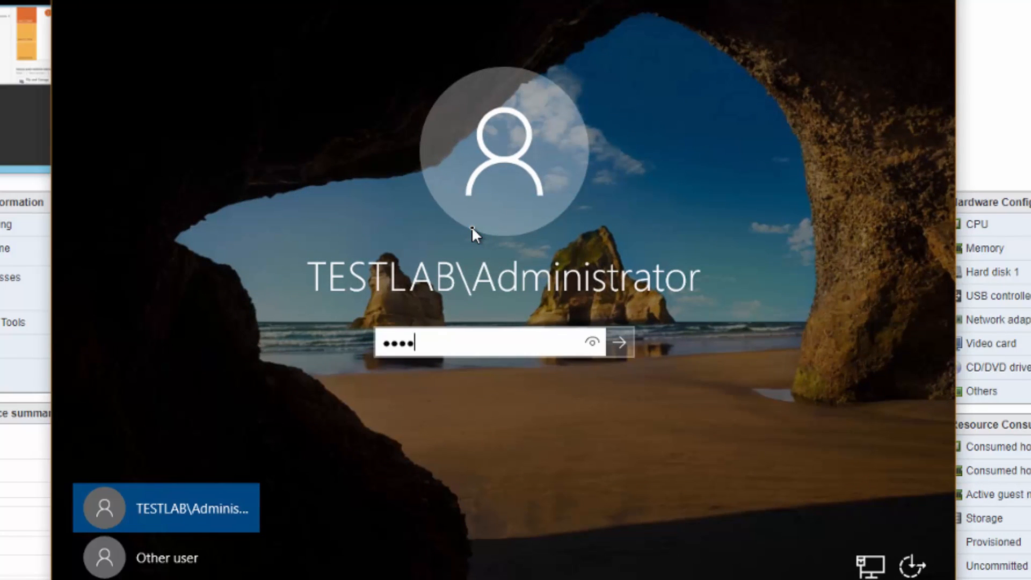
pyautogui.press('Return')
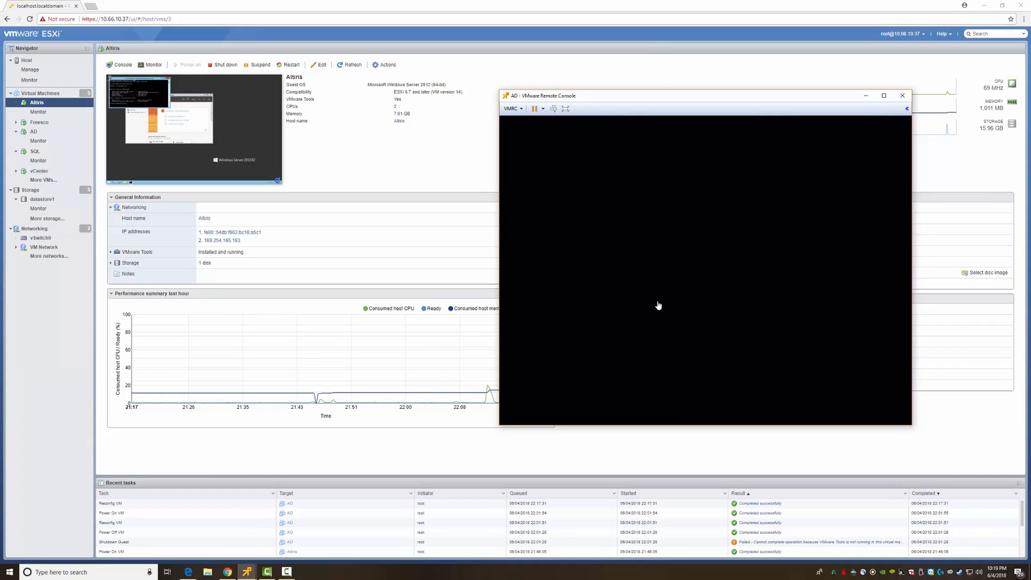
pyautogui.moveTo(646, 97); pyautogui.dragTo(425, 67)
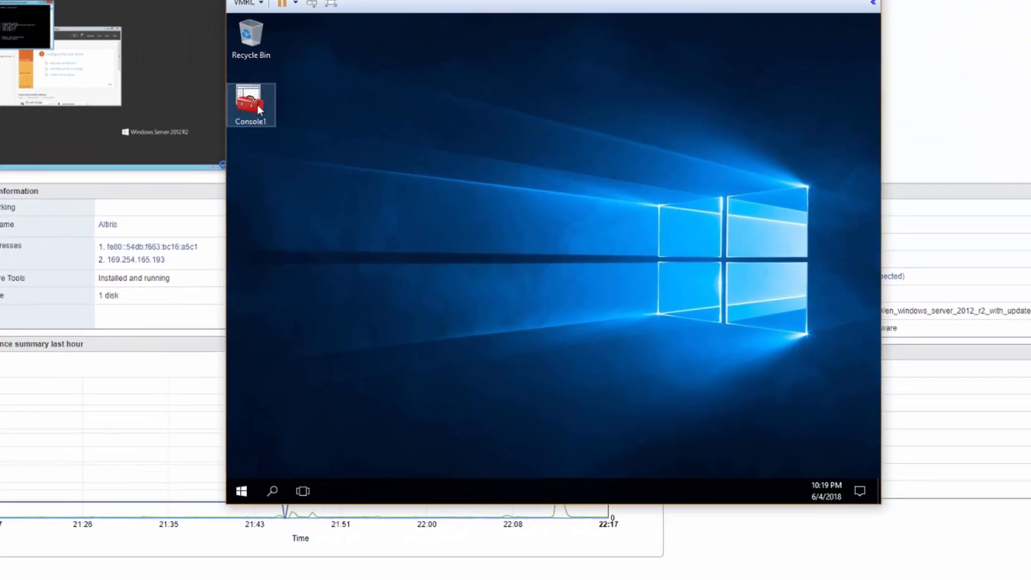
pyautogui.doubleClick(297, 140)
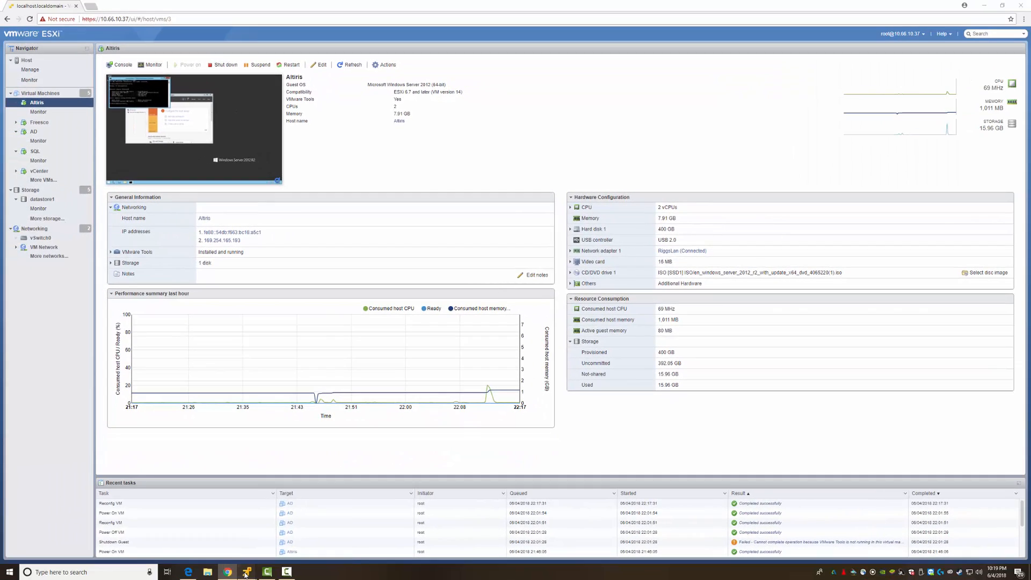
pyautogui.moveTo(246, 573)
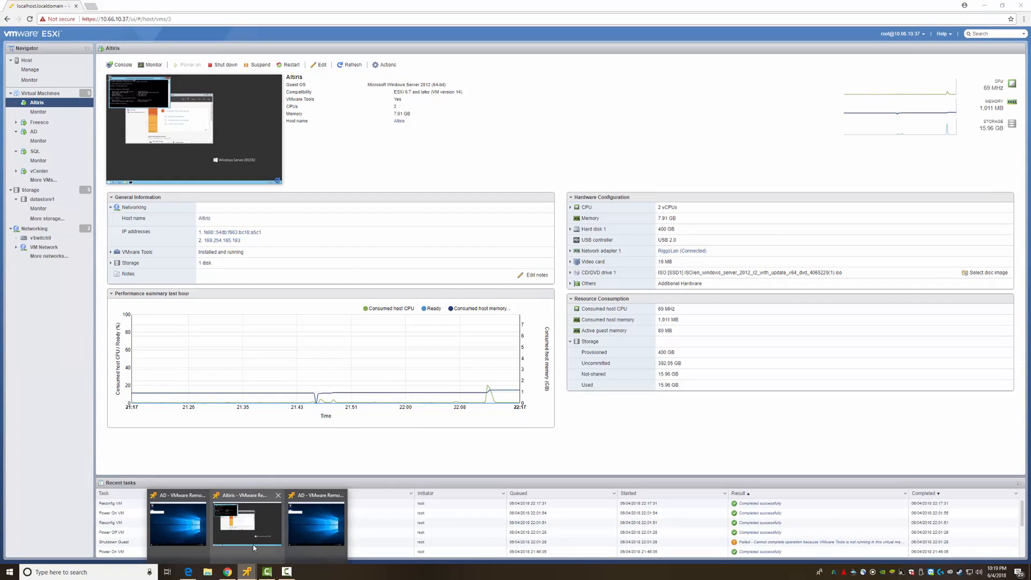
pyautogui.click(261, 538)
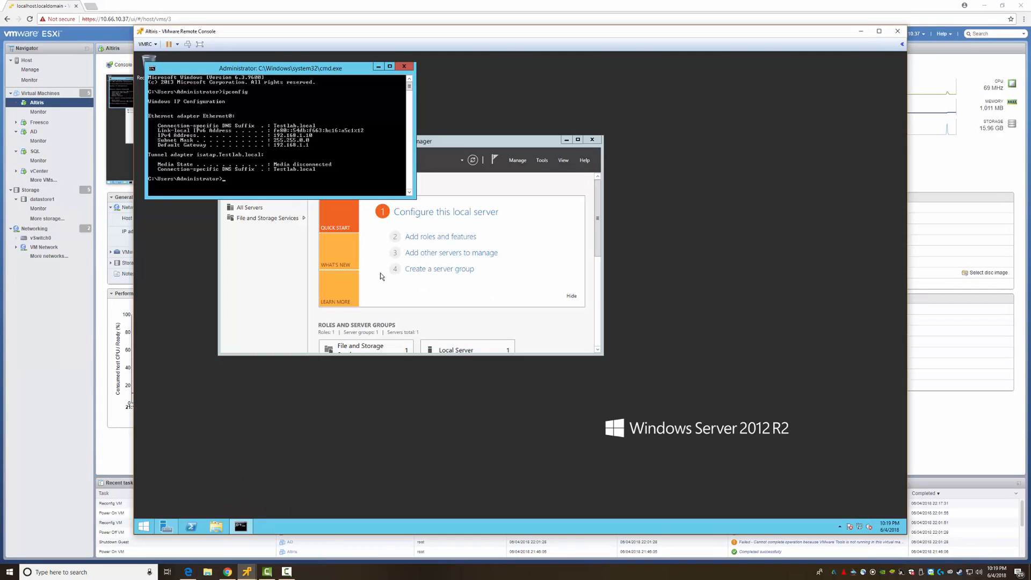
pyautogui.rightClick(143, 527)
pyautogui.click(200, 393)
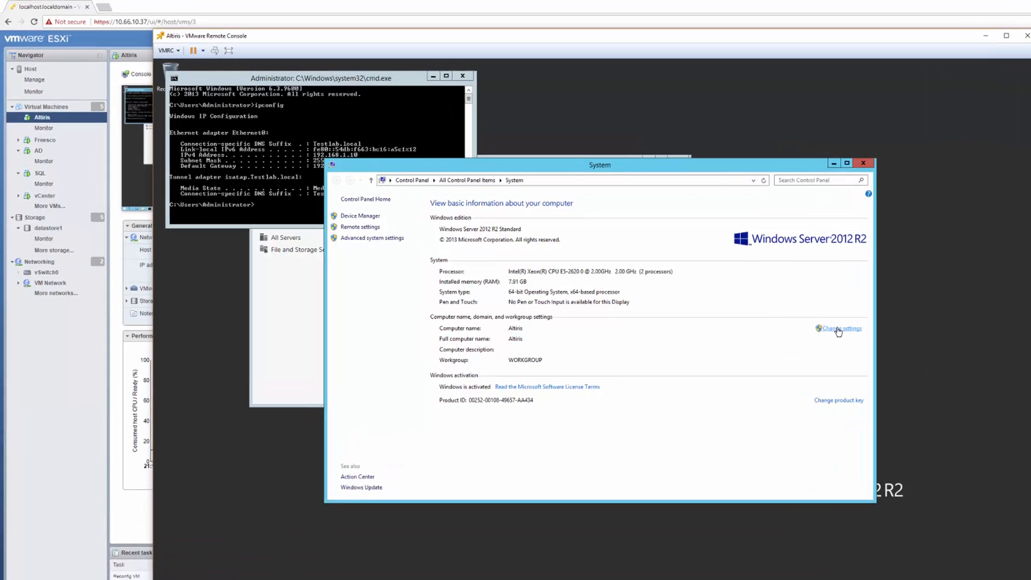
pyautogui.click(736, 286)
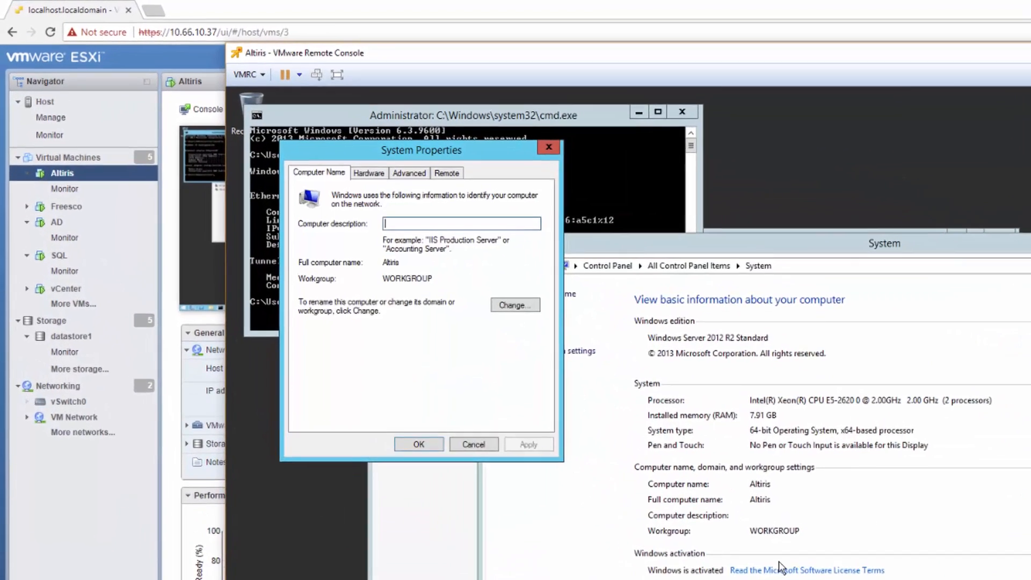
pyautogui.click(631, 376)
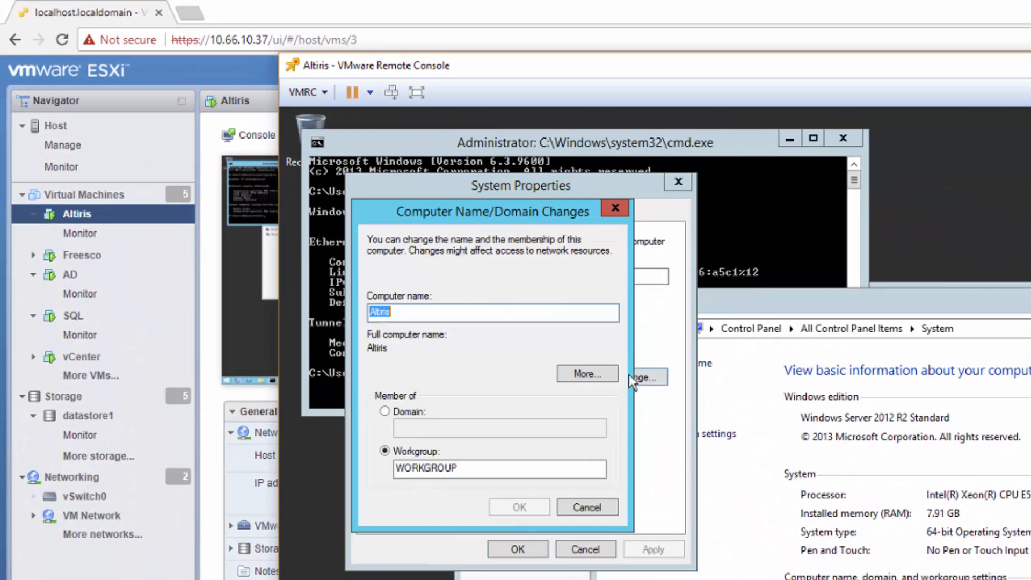
# - Join Altiris to the TestLab.local domain with the domain administrator account and password
pyautogui.click(421, 421)
pyautogui.write('Te')
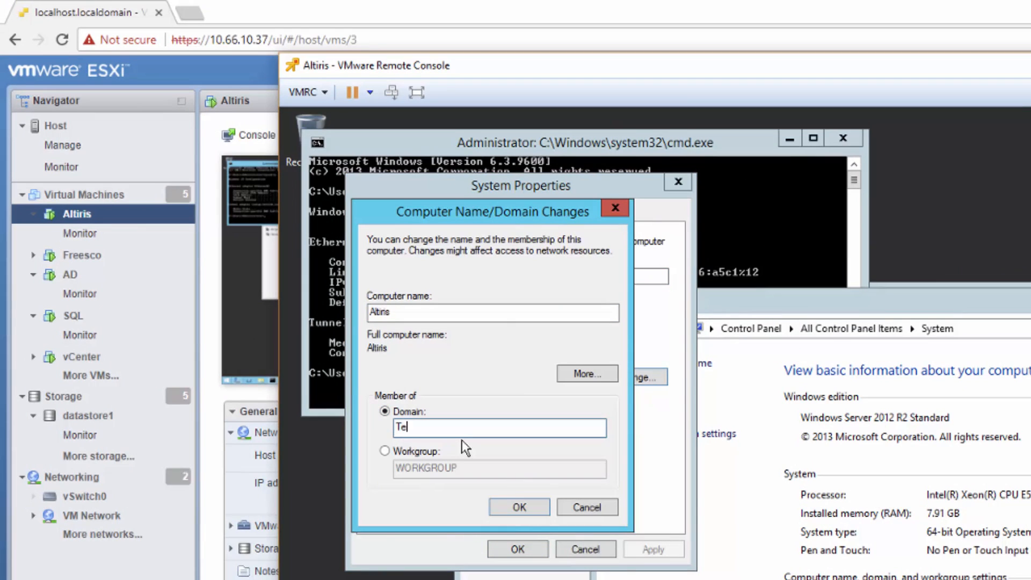
pyautogui.write('stLab.local')
pyautogui.press('Return')
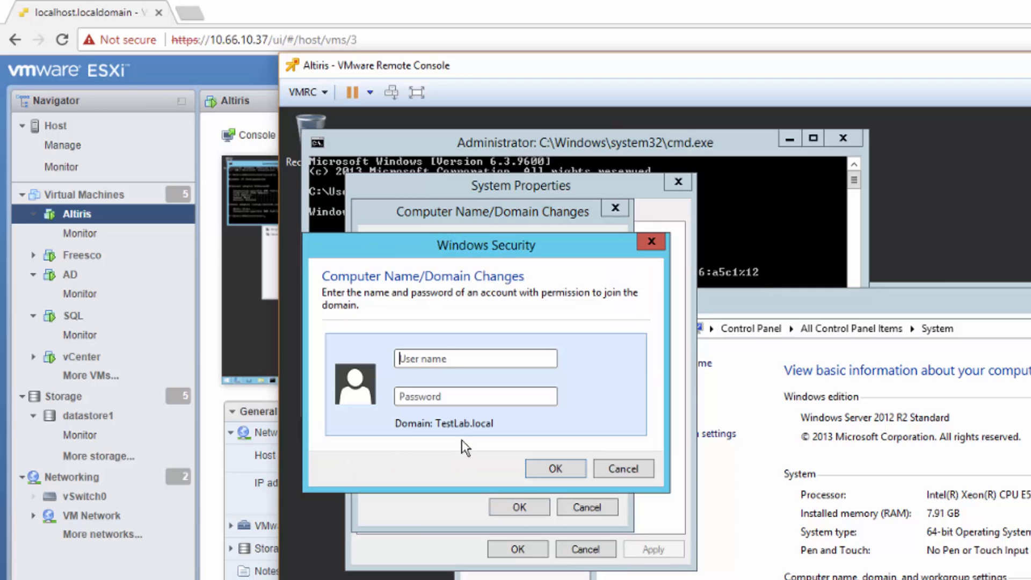
pyautogui.write('administrator')
pyautogui.press('Tab')
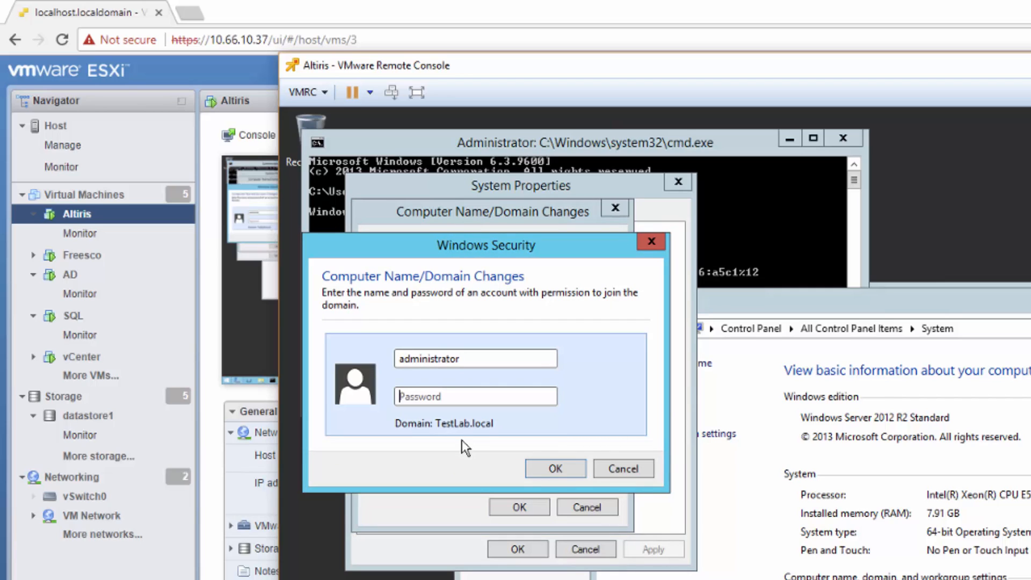
pyautogui.write('Password123!')
pyautogui.press('Return')
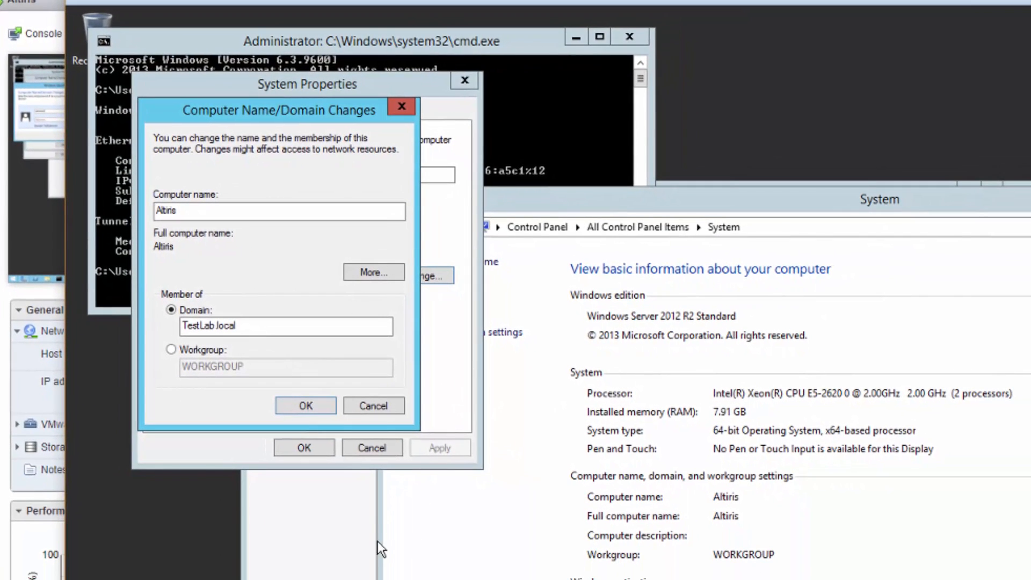
# - Acknowledge the restart notices, close System Properties, restart Altiris, and close its console
pyautogui.click(289, 407)
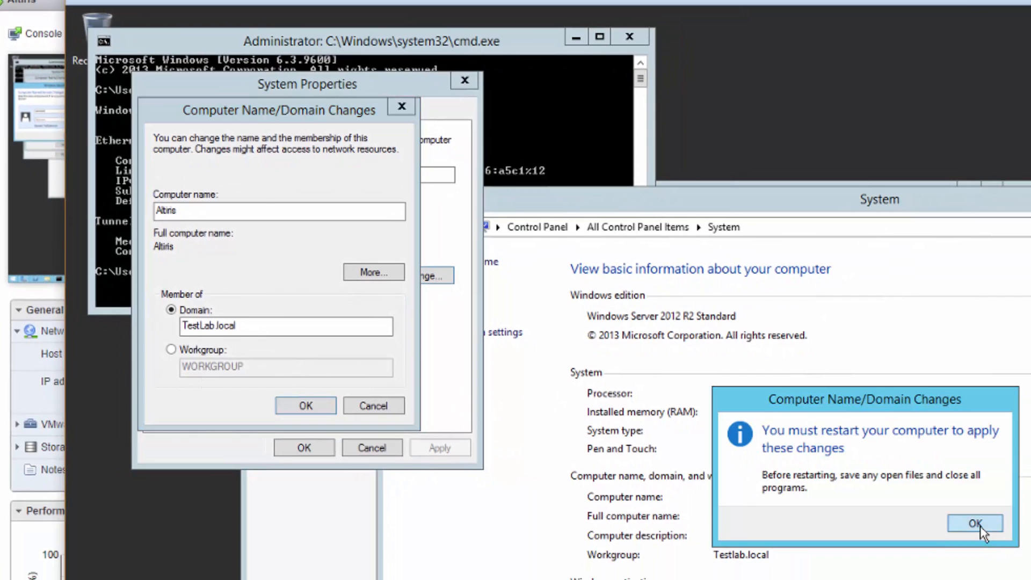
pyautogui.click(976, 524)
pyautogui.click(312, 447)
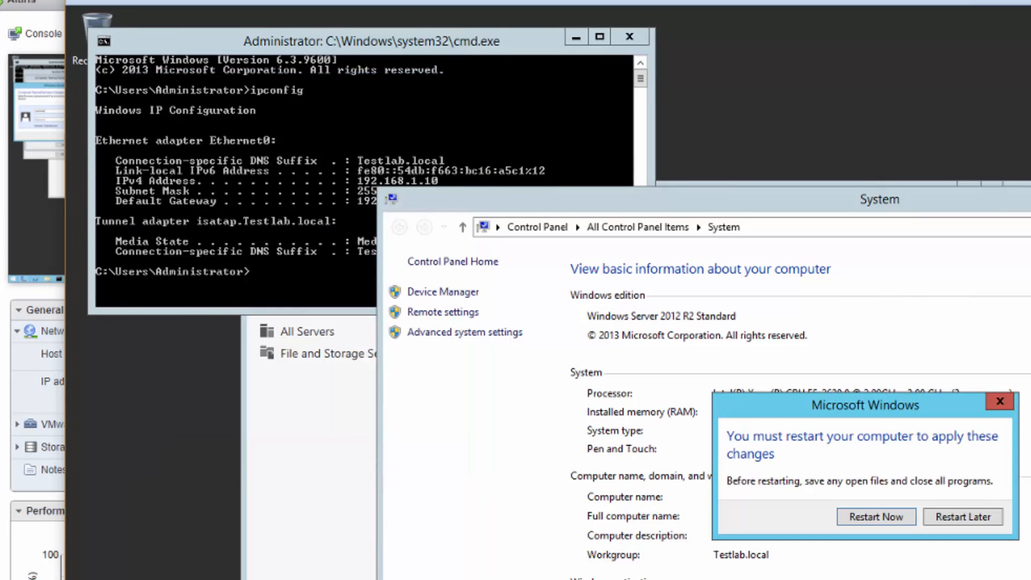
pyautogui.click(881, 517)
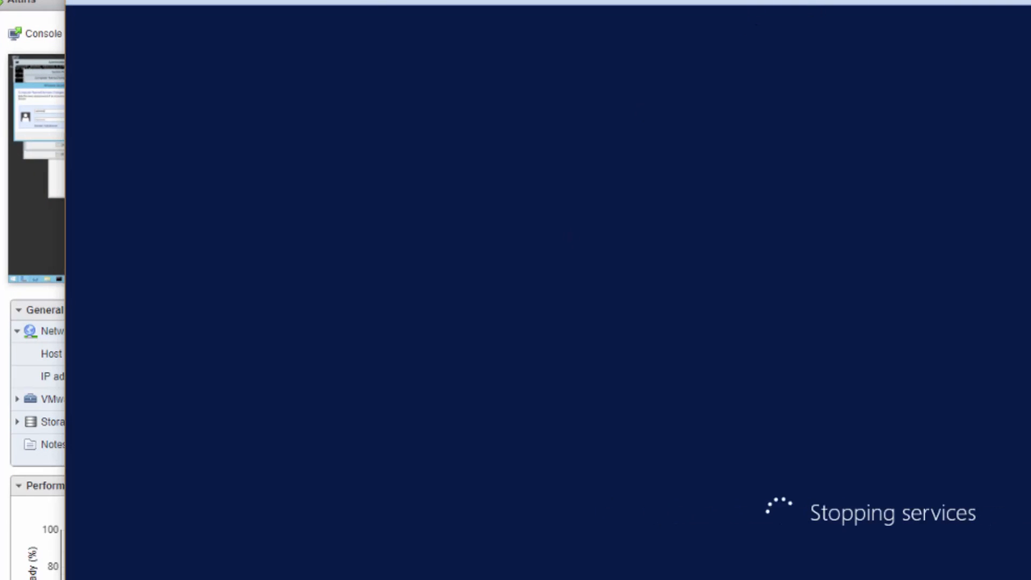
pyautogui.hotkey('alt', 'F4')
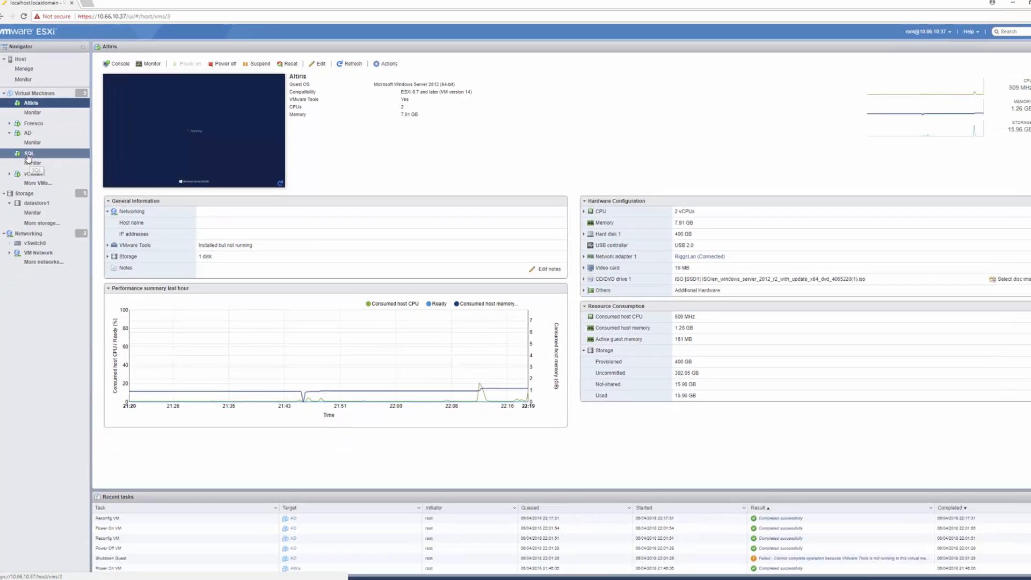
# - On the AD server, add the vCenter 192.168.1.11 lease from the Lab scope's Address Leases to reservations
pyautogui.rightClick(35, 152)
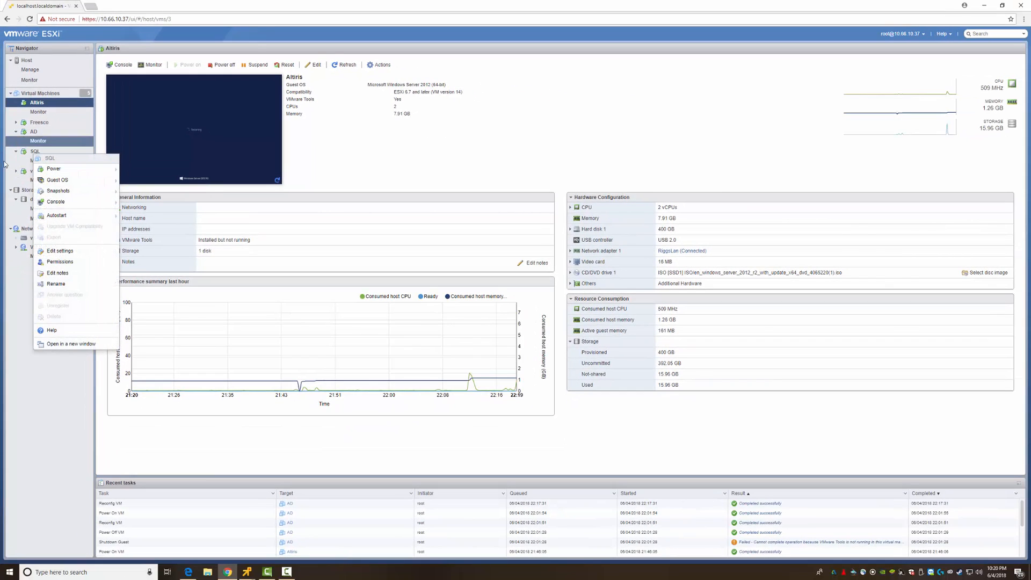
pyautogui.moveTo(247, 572)
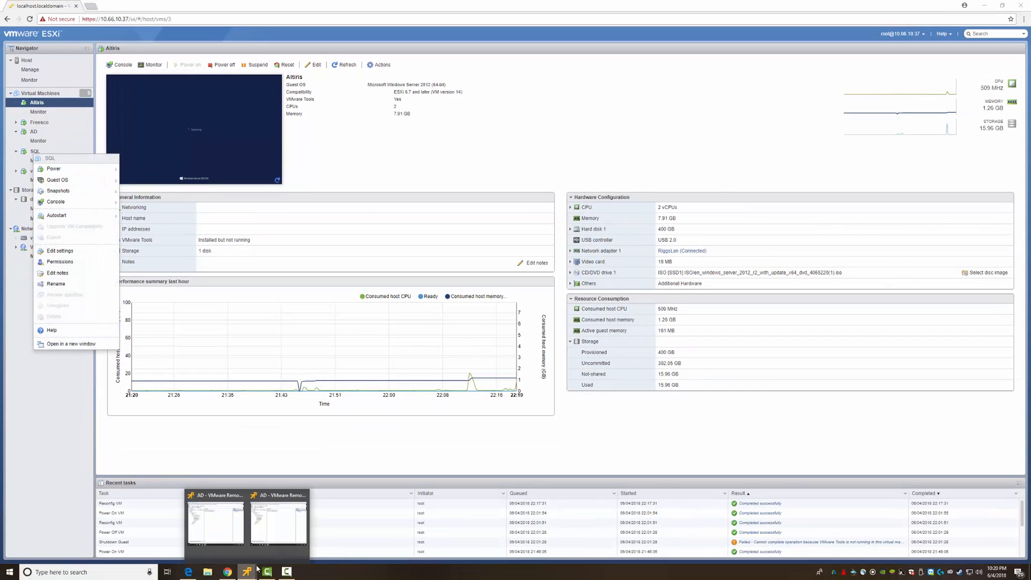
pyautogui.click(286, 531)
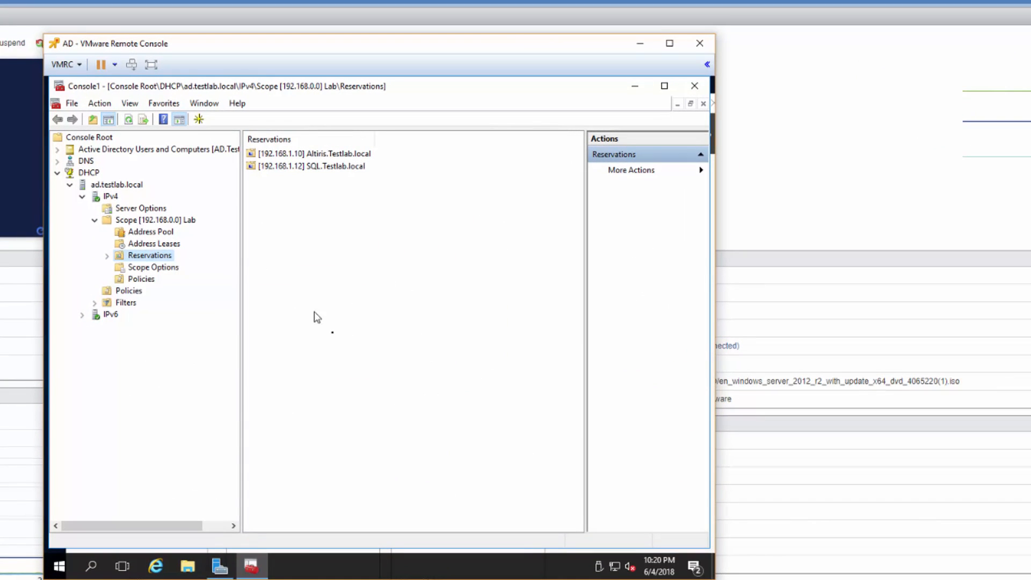
pyautogui.click(331, 331)
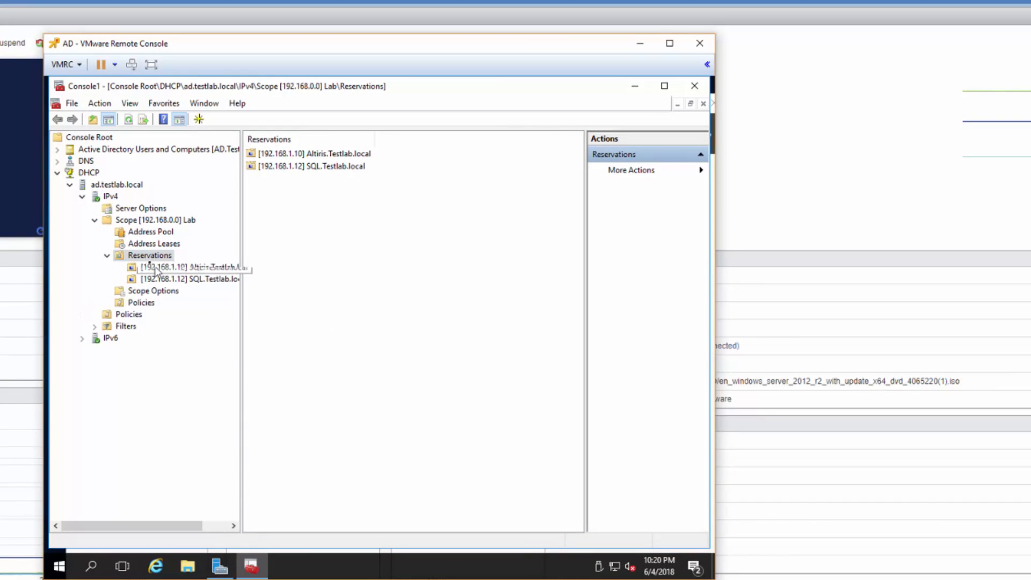
pyautogui.click(140, 245)
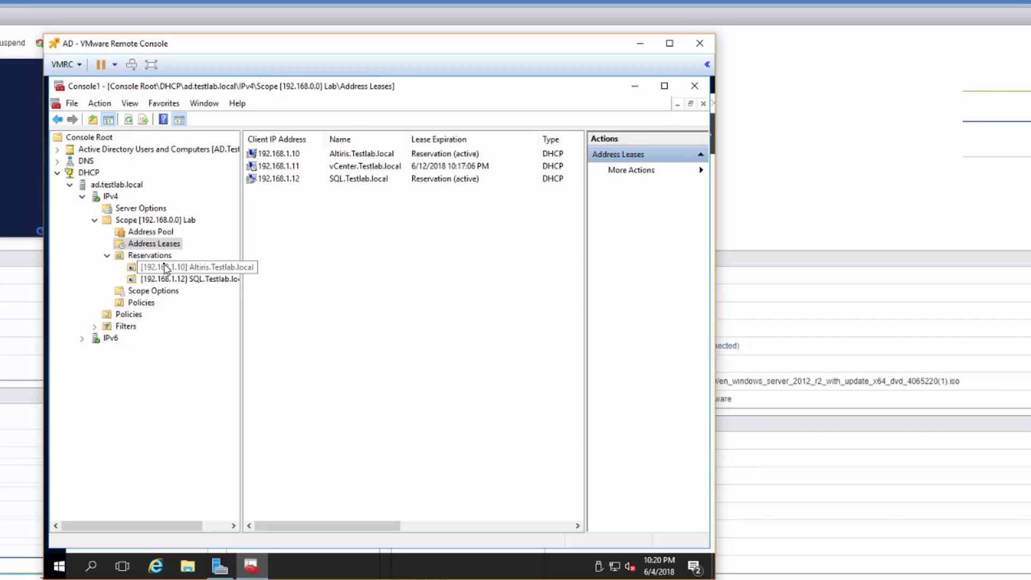
pyautogui.rightClick(270, 167)
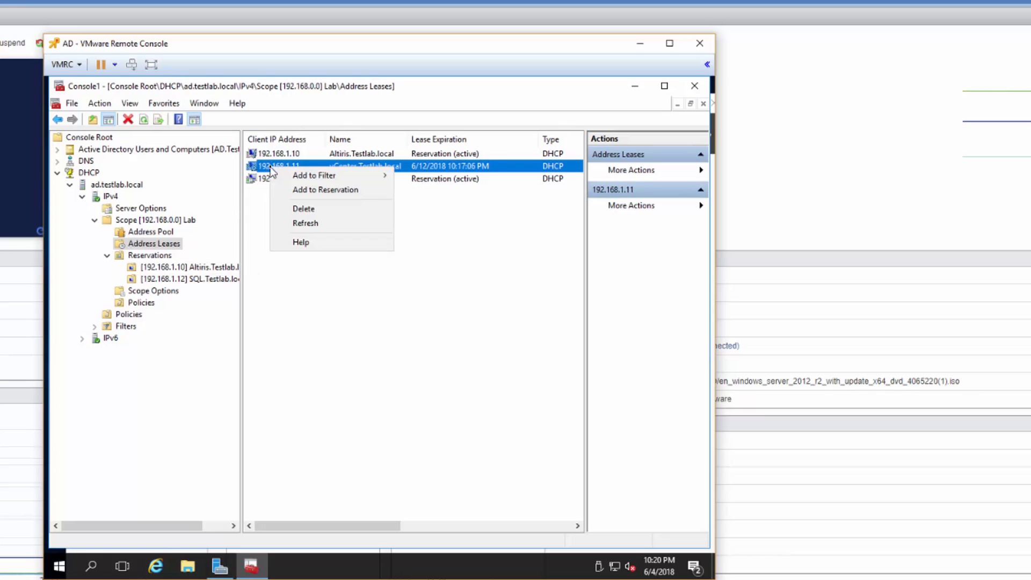
pyautogui.click(293, 191)
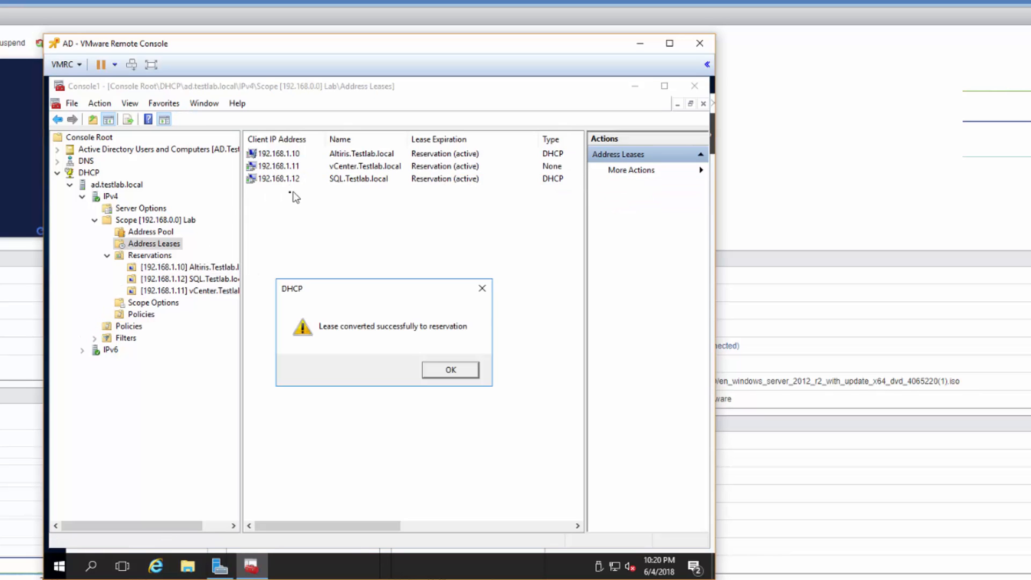
pyautogui.click(445, 373)
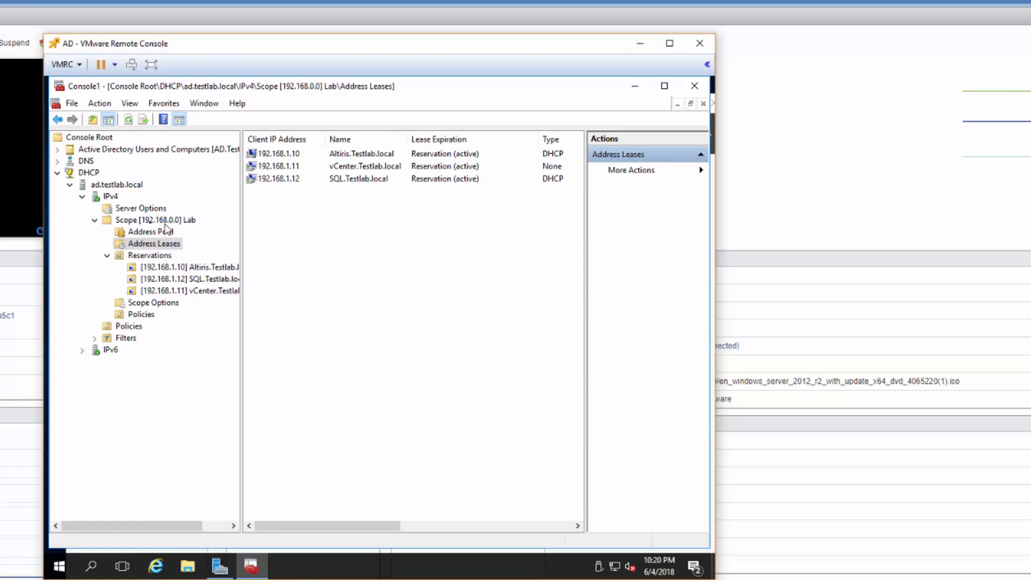
# - Check the Testlab.local forward lookup zone on the AD DNS server for Altiris and SQL host records
pyautogui.click(57, 161)
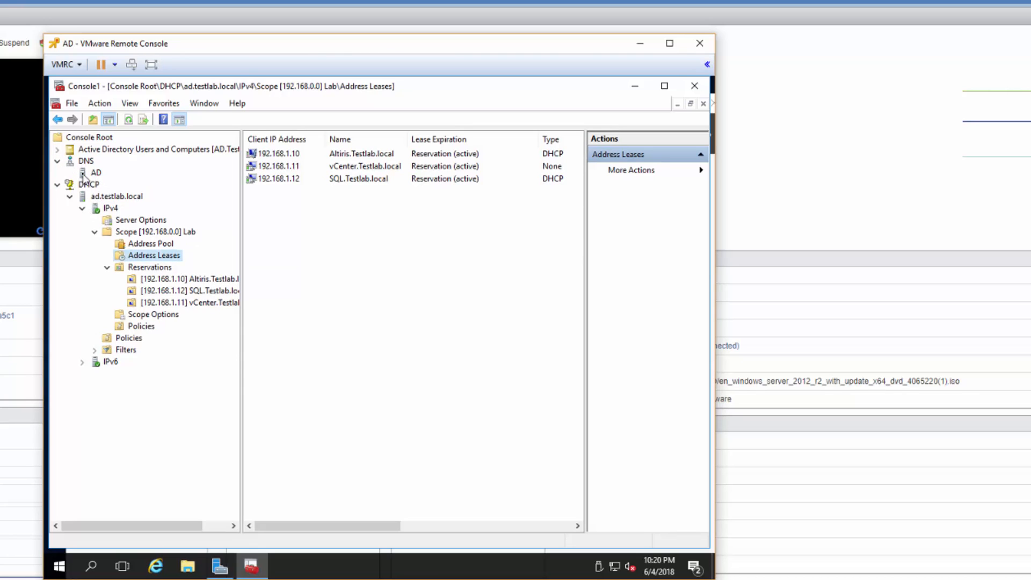
pyautogui.doubleClick(95, 173)
pyautogui.doubleClick(121, 185)
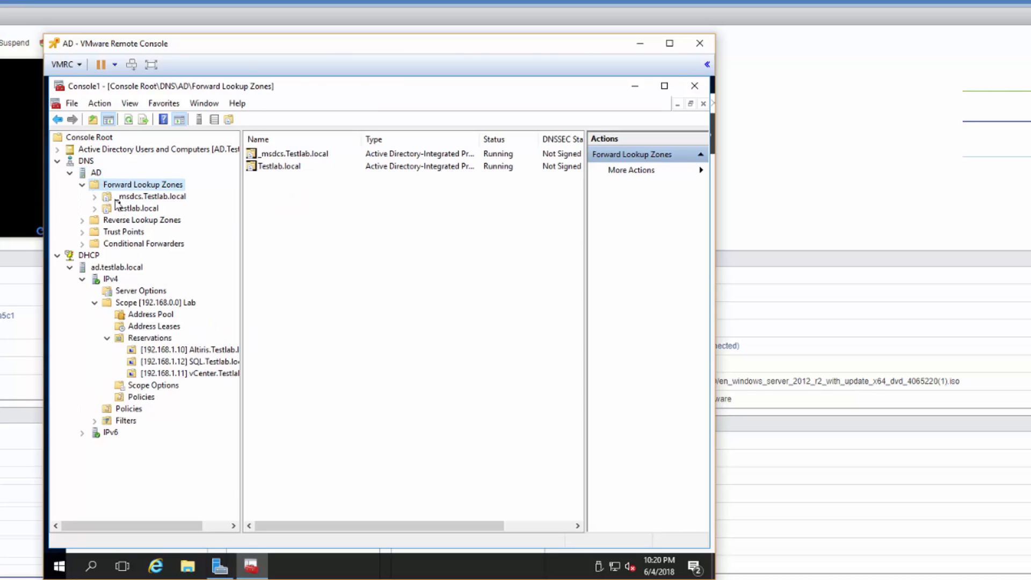
pyautogui.click(124, 209)
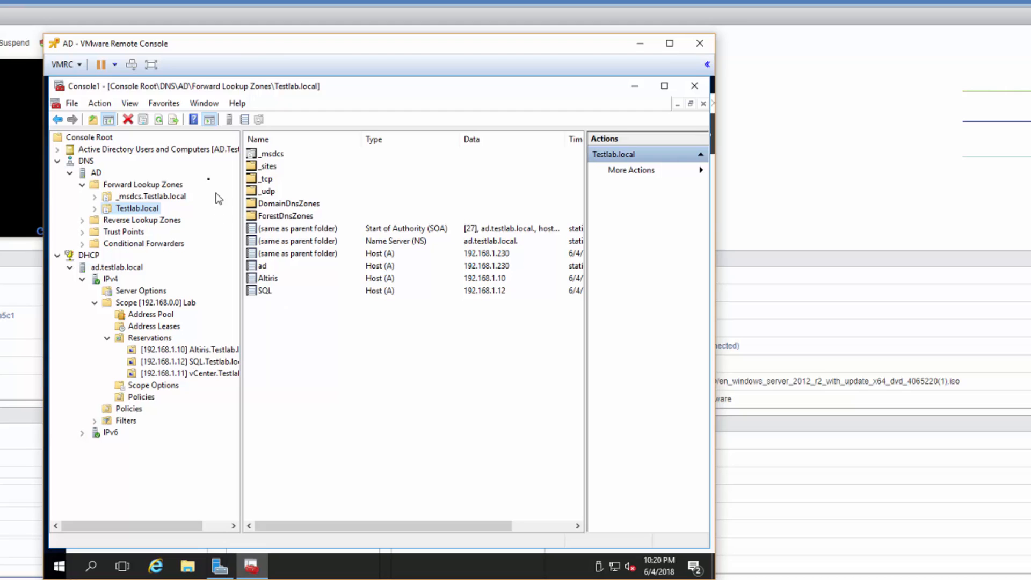
# - Move the ALTIRIS computer account from Computers into the Servers OU and check the Servers OU
pyautogui.click(58, 150)
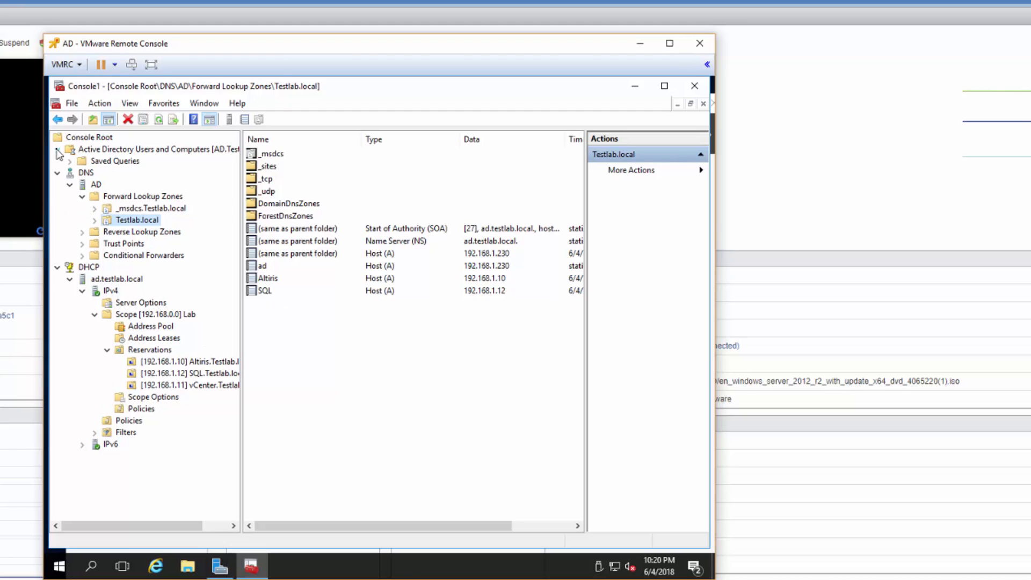
pyautogui.click(70, 173)
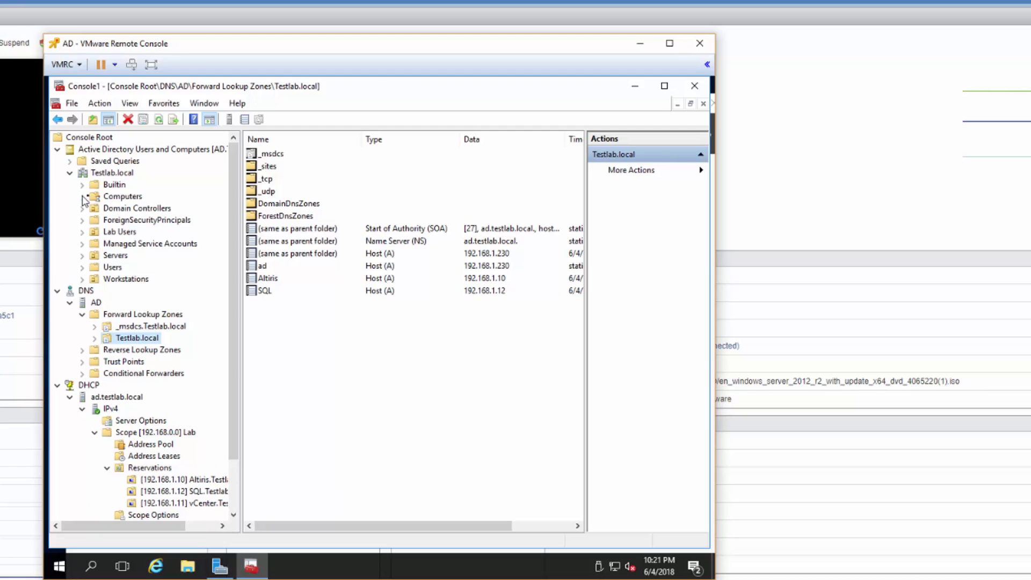
pyautogui.click(122, 196)
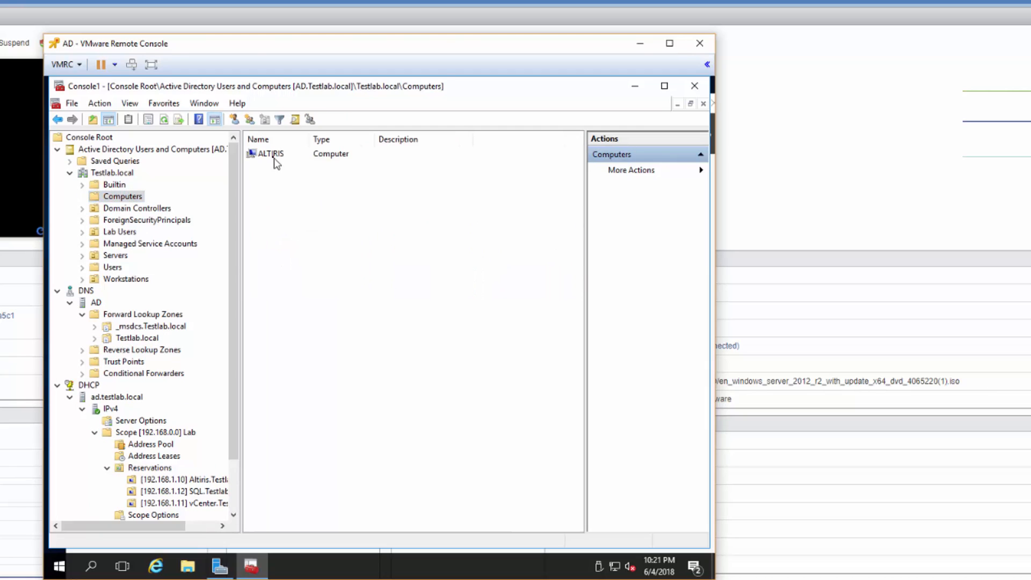
pyautogui.click(274, 155)
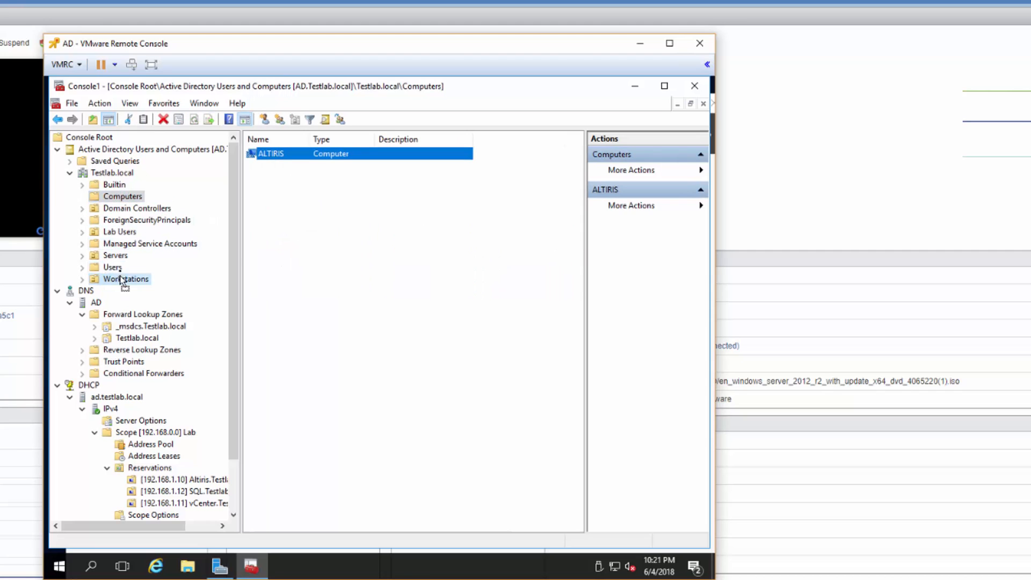
pyautogui.moveTo(117, 260); pyautogui.dragTo(116, 257)
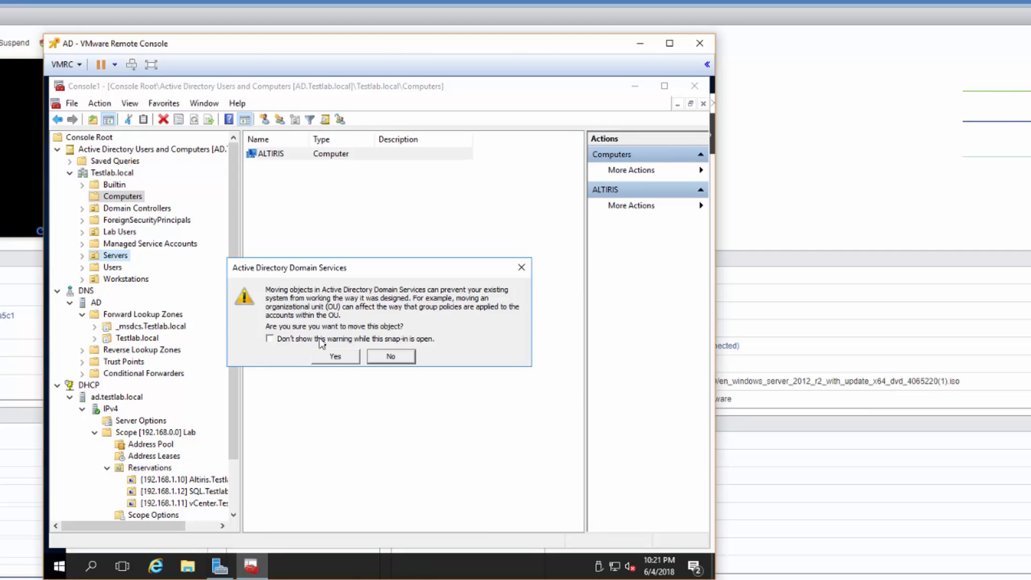
pyautogui.click(335, 357)
pyautogui.click(122, 257)
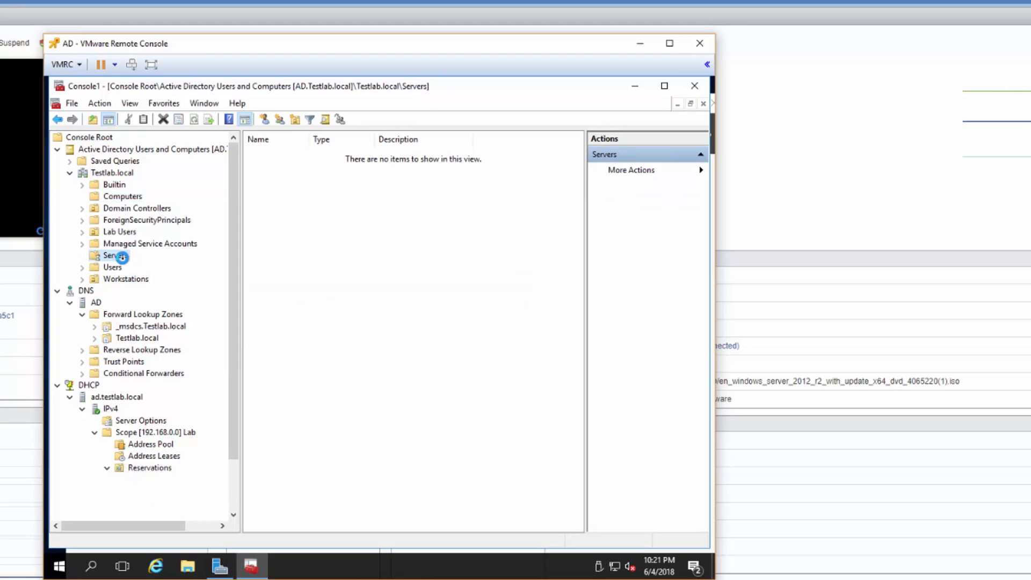
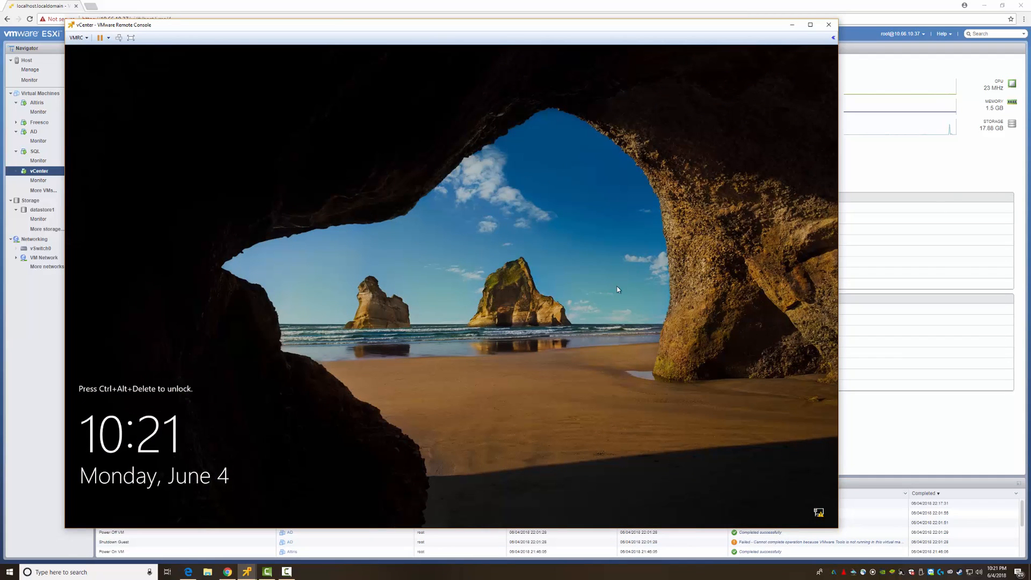
# - Sign in to the locked vCenter machine with the Administrator password, then switch to the AD server's console
pyautogui.press('ctrl+alt+Insert')
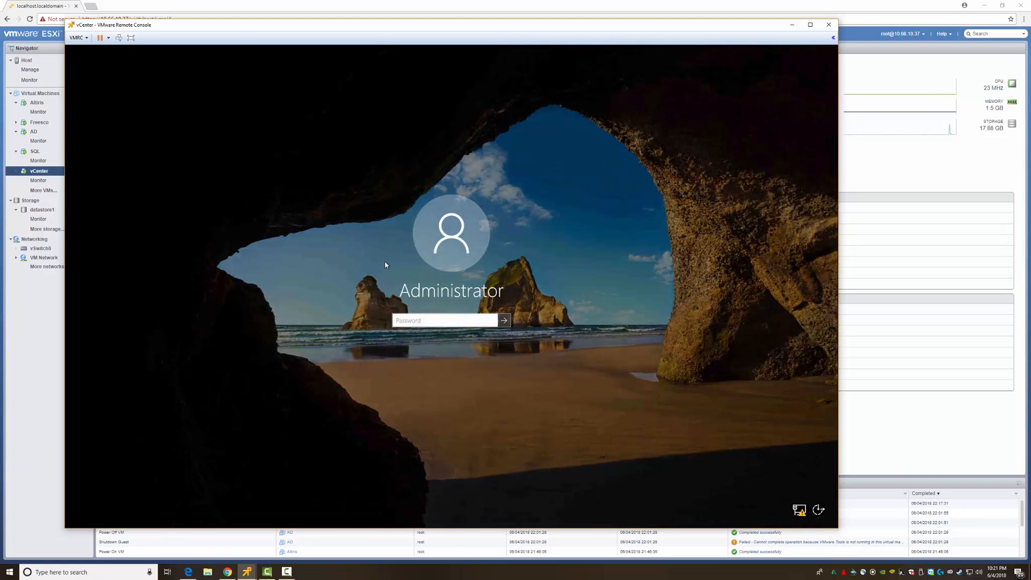
pyautogui.write('P@ssw0rd')
pyautogui.press('Return')
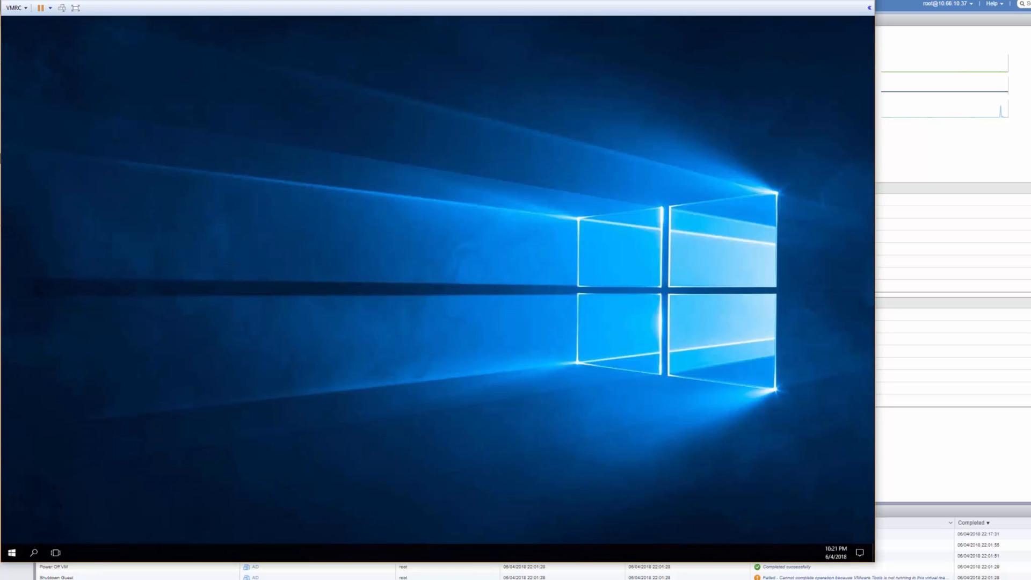
pyautogui.moveTo(208, 579)
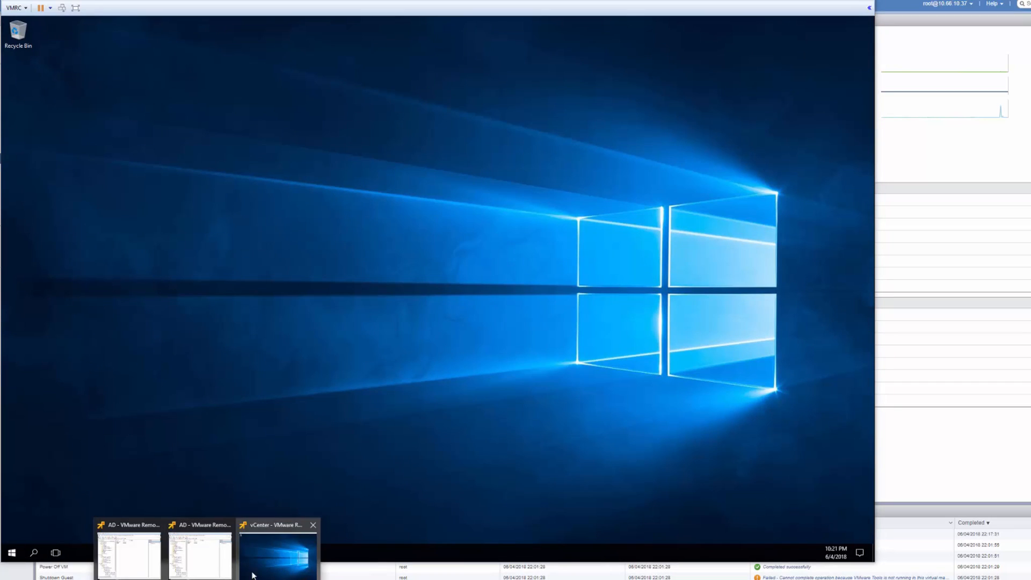
pyautogui.click(200, 554)
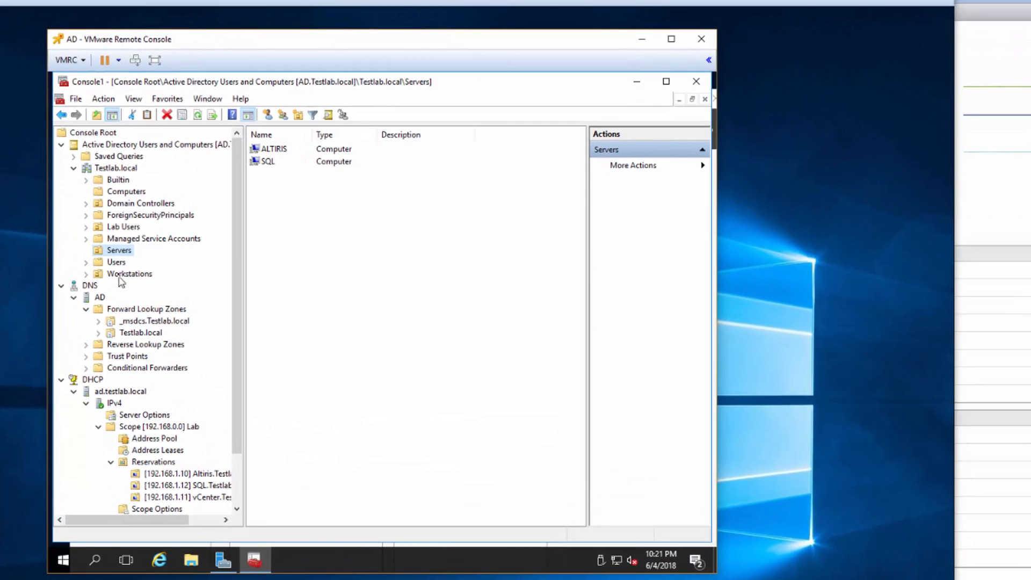
# - Start a new user object in the Testlab.local Users container
pyautogui.click(263, 206)
pyautogui.rightClick(119, 267)
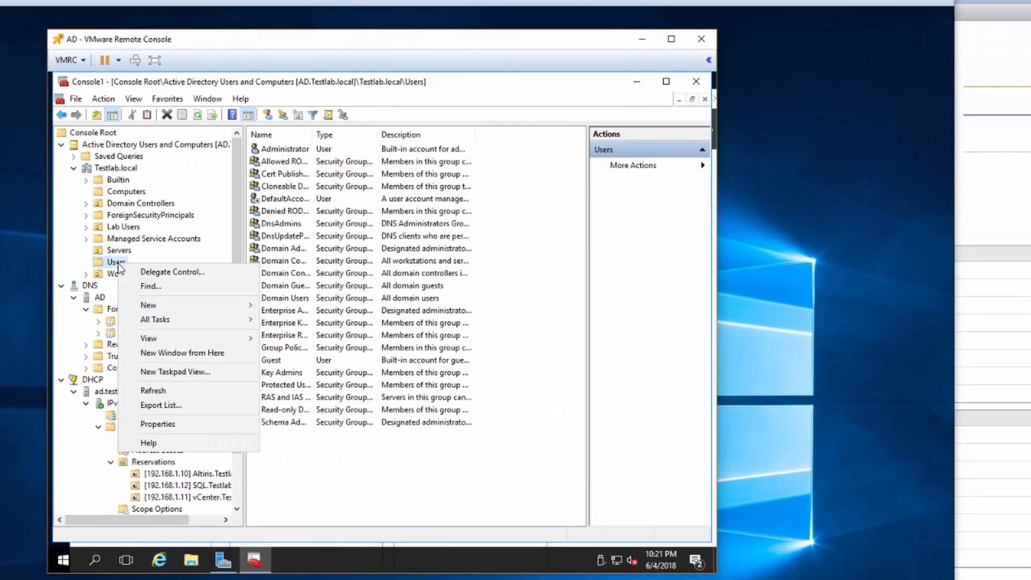
pyautogui.moveTo(190, 313)
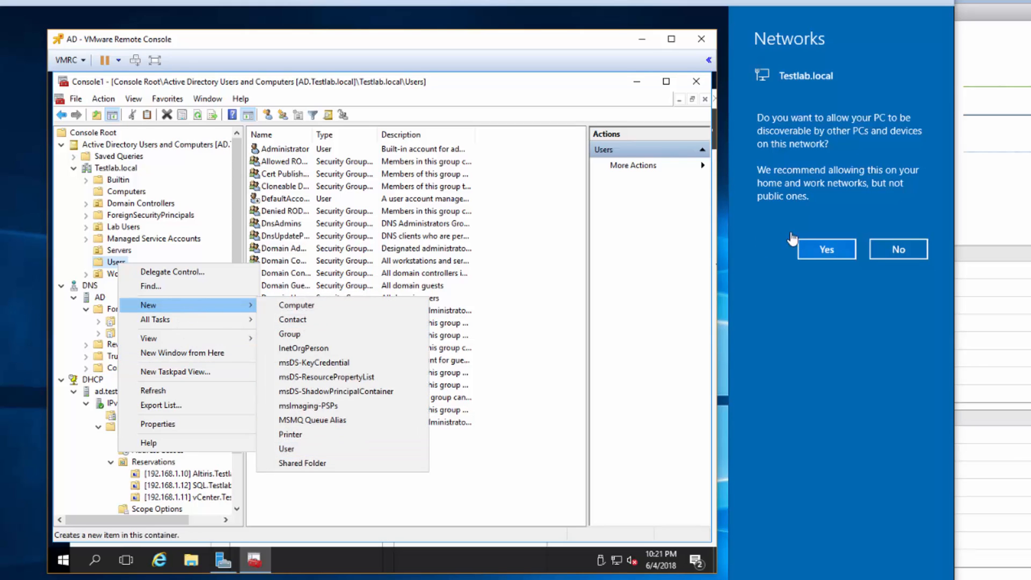
pyautogui.click(827, 257)
pyautogui.click(827, 251)
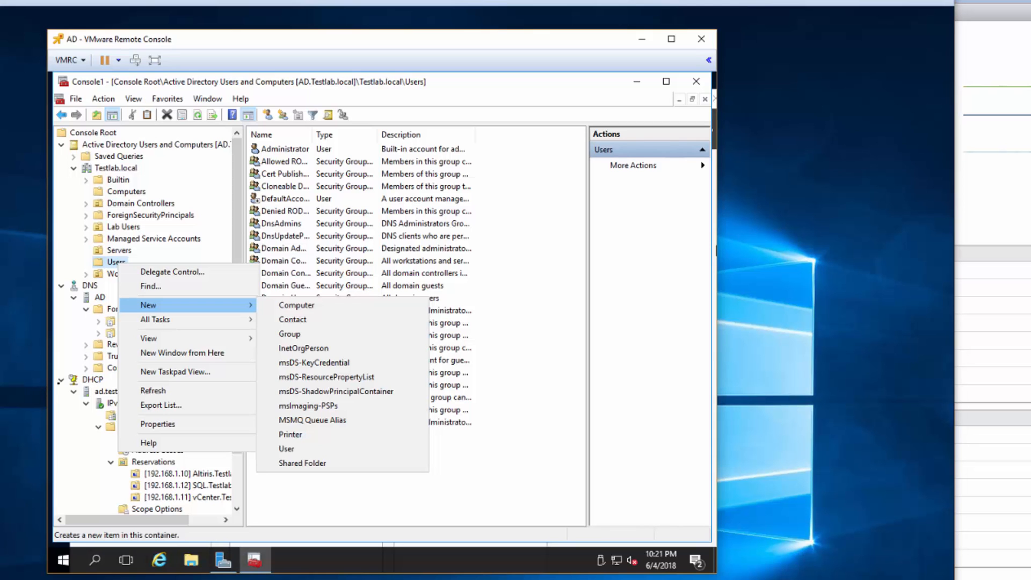
pyautogui.click(305, 455)
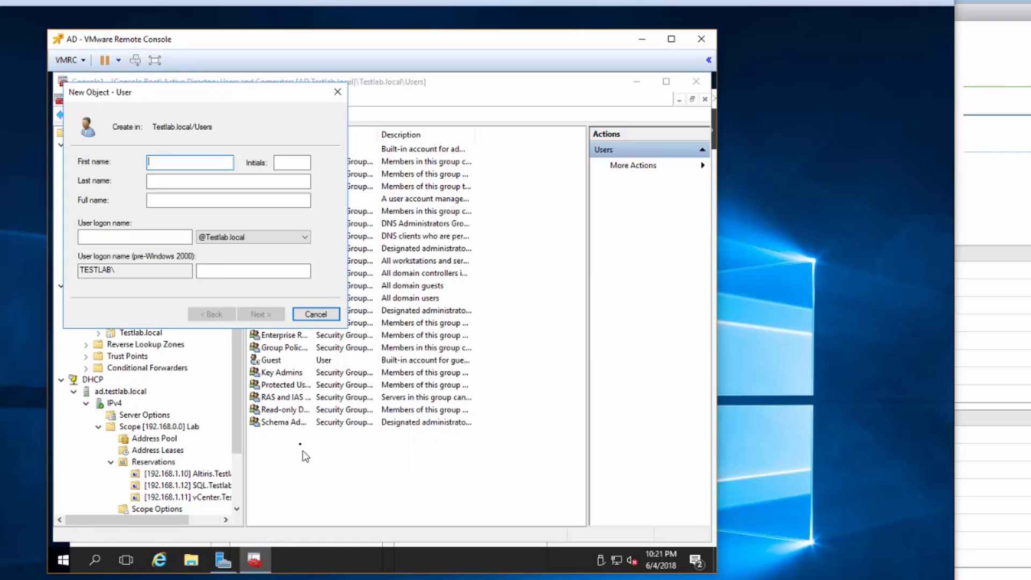
# - Enter the full name Jeff and logon name jeff for the new user
pyautogui.write('Jeff')
pyautogui.press('Tab')
pyautogui.press('Tab')
pyautogui.press('Tab')
pyautogui.press('Tab')
pyautogui.write('jeff')
pyautogui.press('Tab')
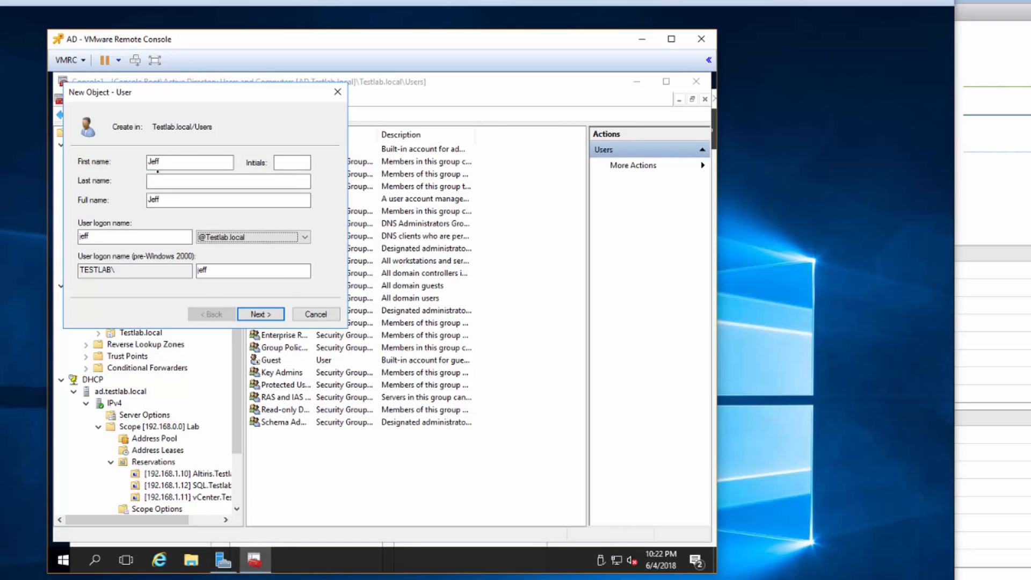
pyautogui.hotkey('shift', 'Tab')
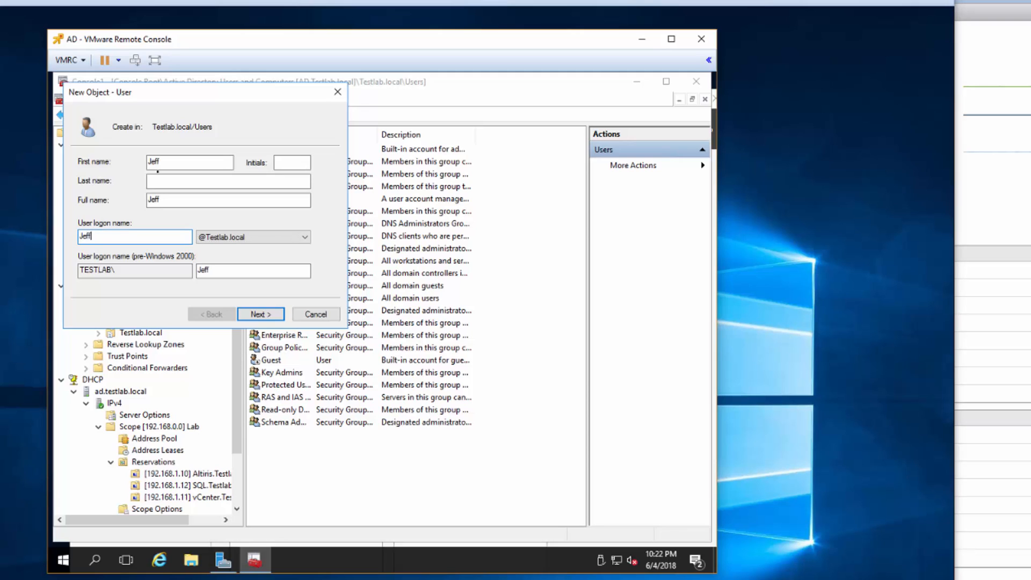
pyautogui.press('Tab')
pyautogui.press('Tab')
pyautogui.press('Tab')
pyautogui.press('Return')
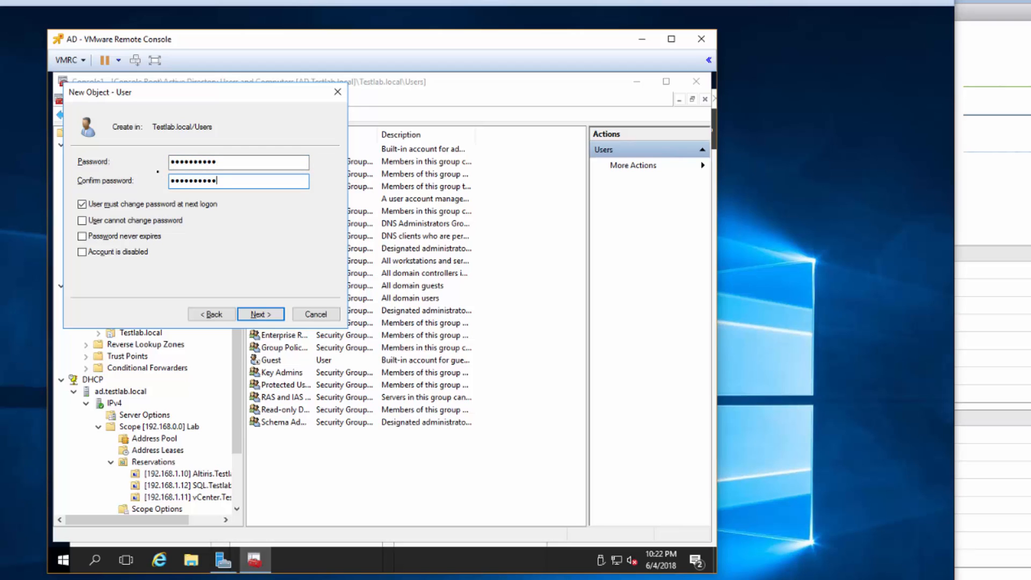
# - Make Jeff's password never expire and not user-changeable, then finish creating the account
pyautogui.press('Tab')
pyautogui.press('space')
pyautogui.press('Tab')
pyautogui.press('space')
pyautogui.press('Tab')
pyautogui.press('space')
pyautogui.press('Tab')
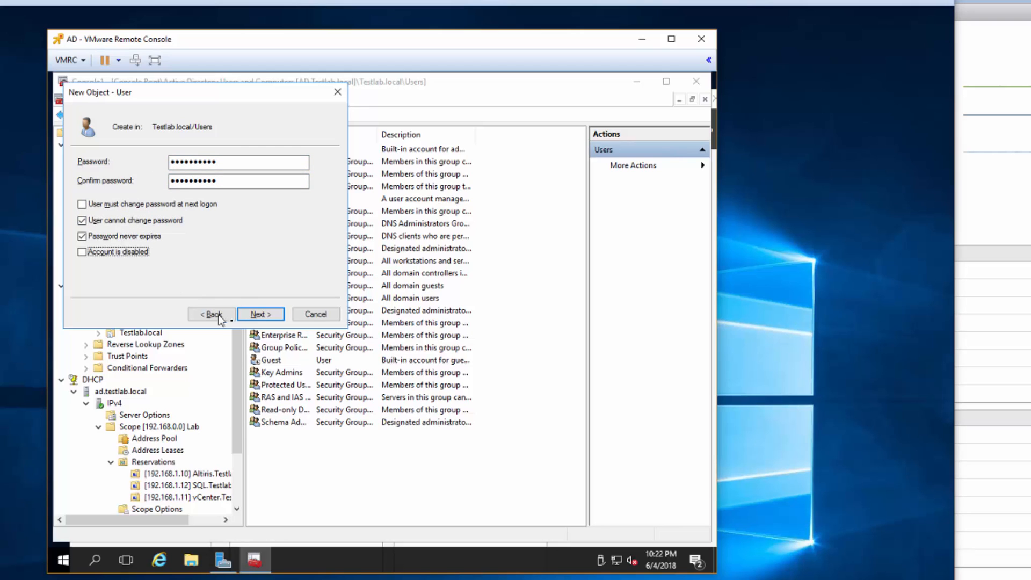
pyautogui.click(260, 316)
pyautogui.click(272, 319)
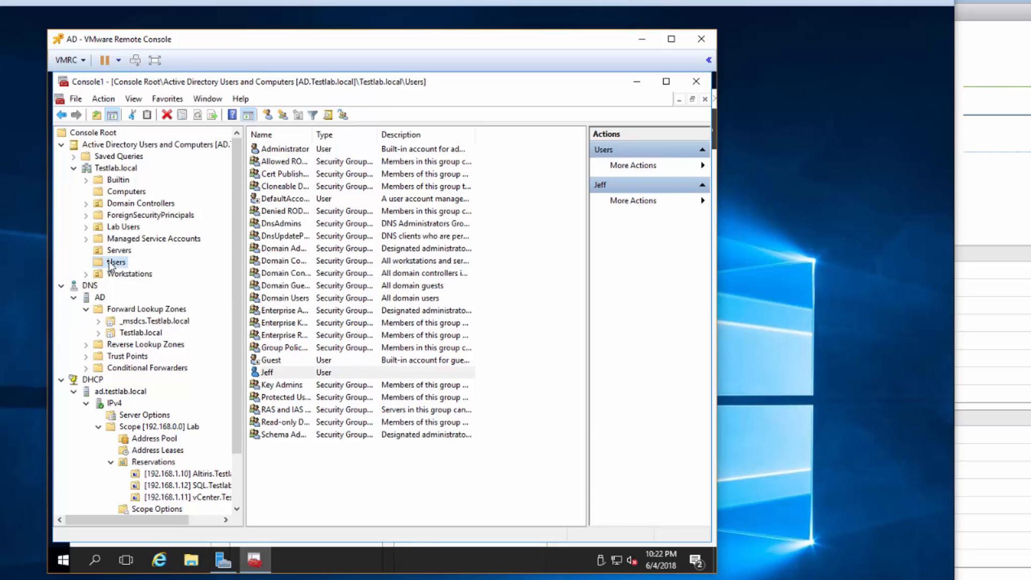
pyautogui.click(271, 373)
# - Add the Administrators group to Jeff's Member Of list
pyautogui.doubleClick(268, 372)
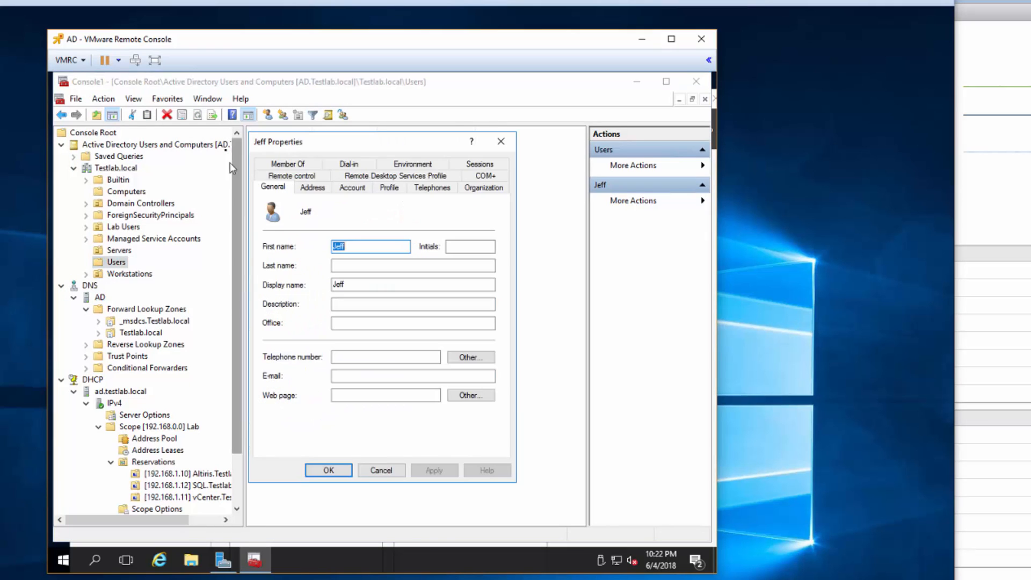
pyautogui.click(290, 165)
pyautogui.click(286, 236)
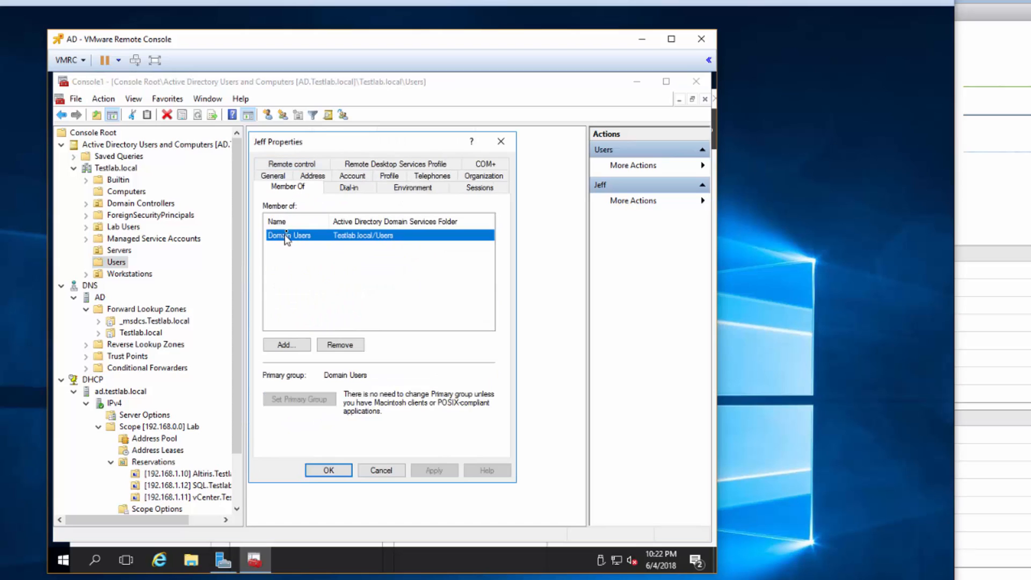
pyautogui.click(297, 344)
pyautogui.write('adm')
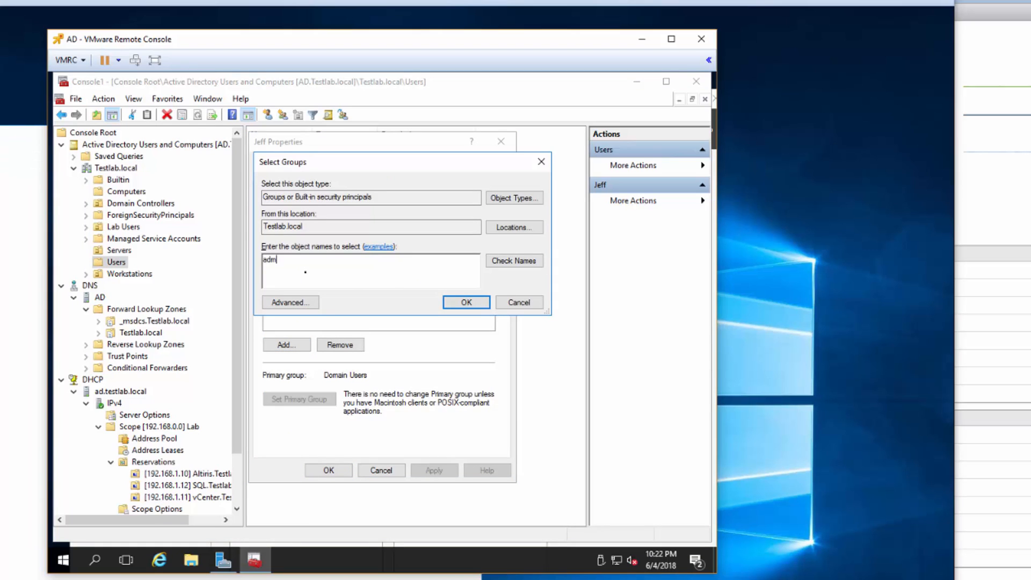
pyautogui.write('inistratoras')
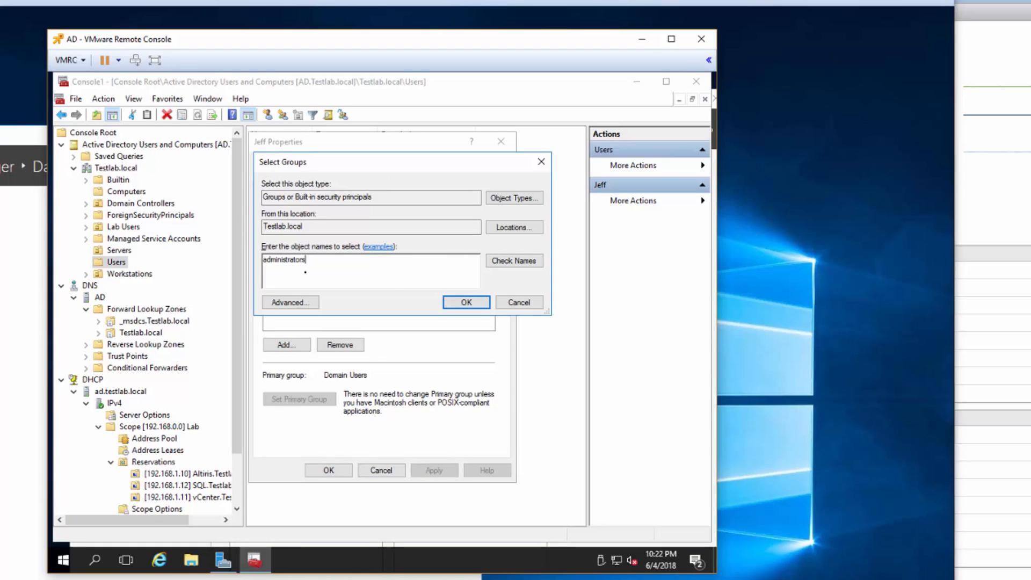
pyautogui.press('Return')
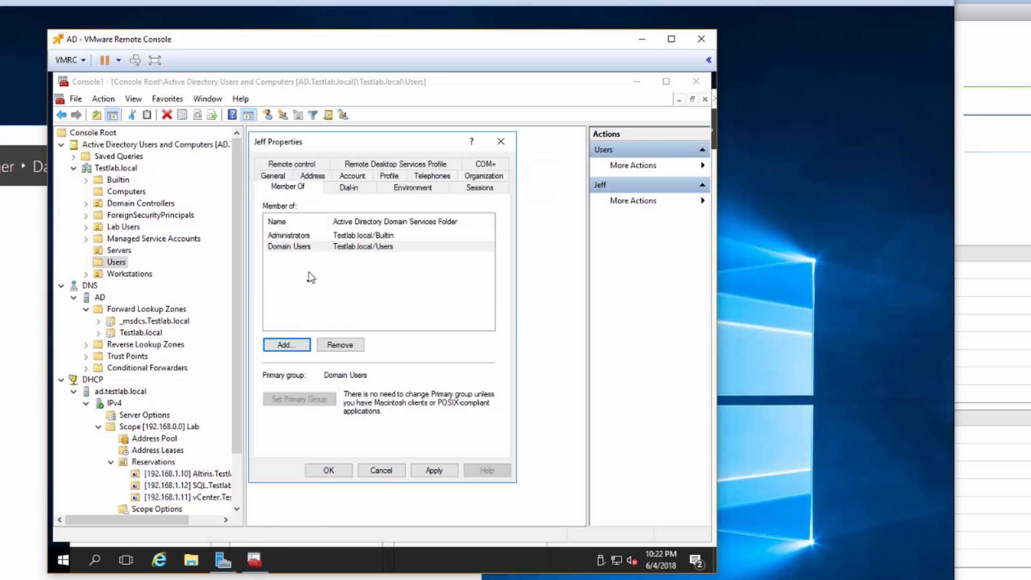
pyautogui.click(290, 240)
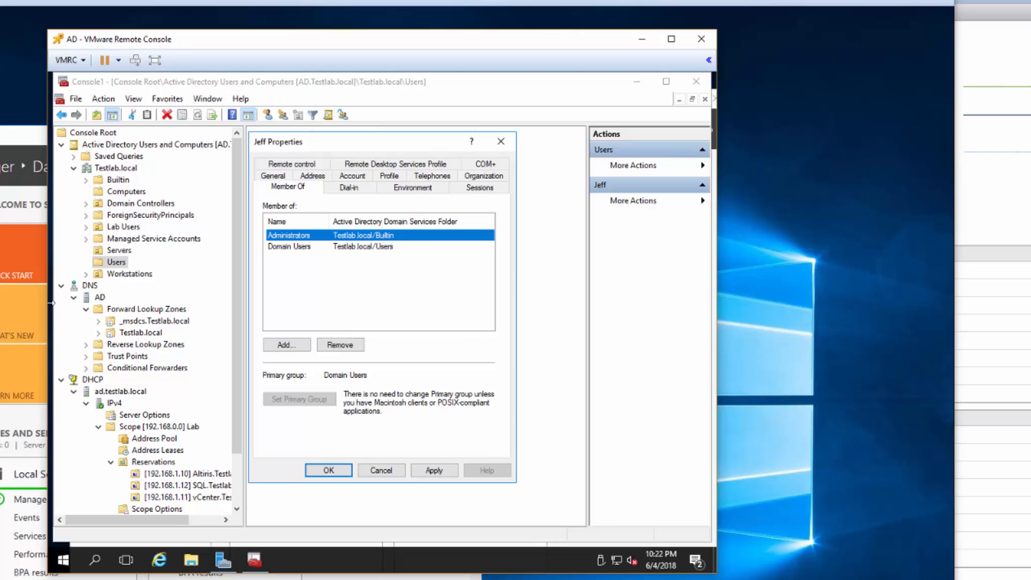
pyautogui.click(302, 346)
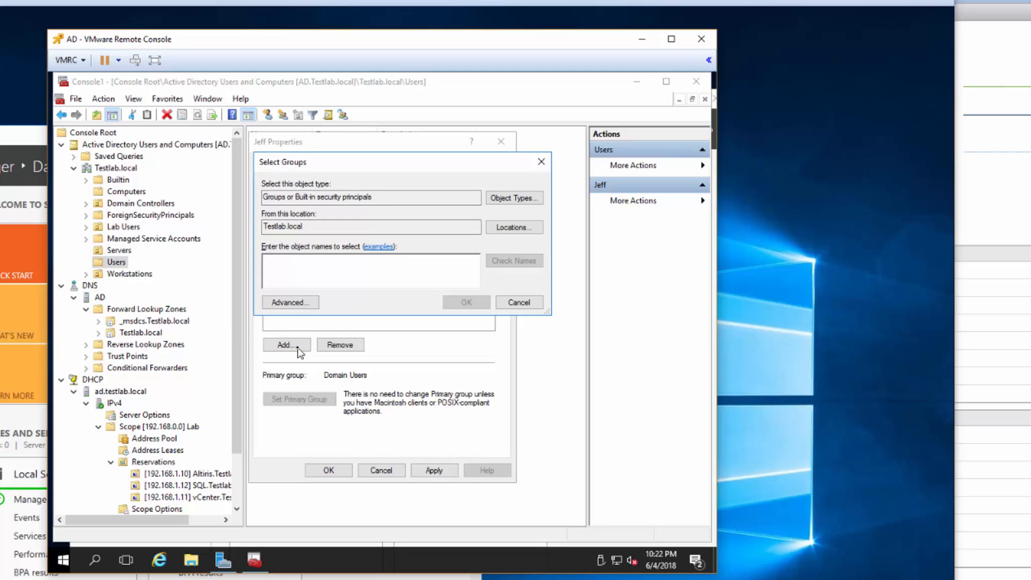
pyautogui.write('testlab')
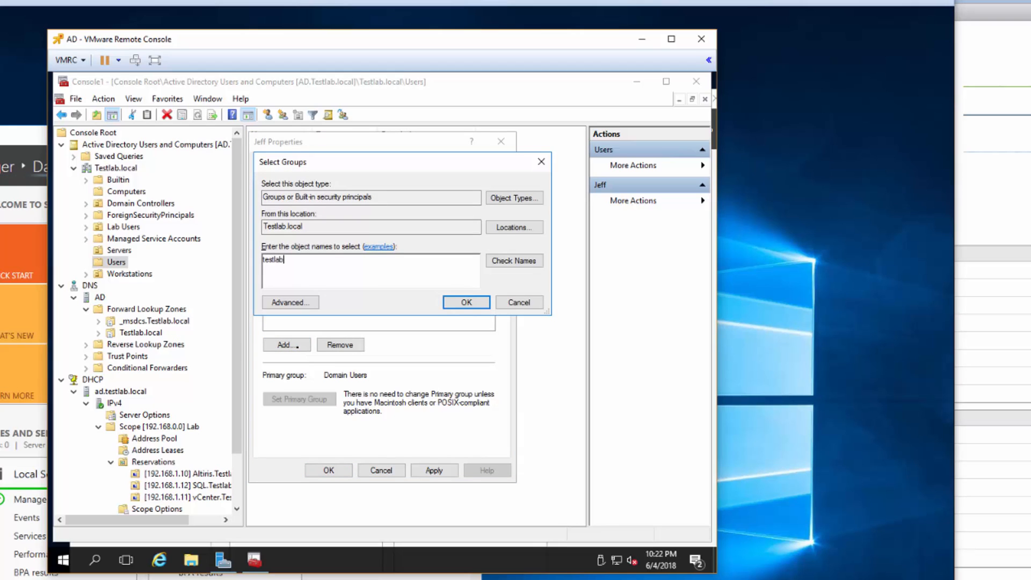
pyautogui.press('BackSpace')
pyautogui.press('BackSpace')
pyautogui.press('BackSpace')
pyautogui.press('BackSpace')
pyautogui.press('BackSpace')
pyautogui.press('BackSpace')
pyautogui.write('jeff@testlab.local')
pyautogui.press('Return')
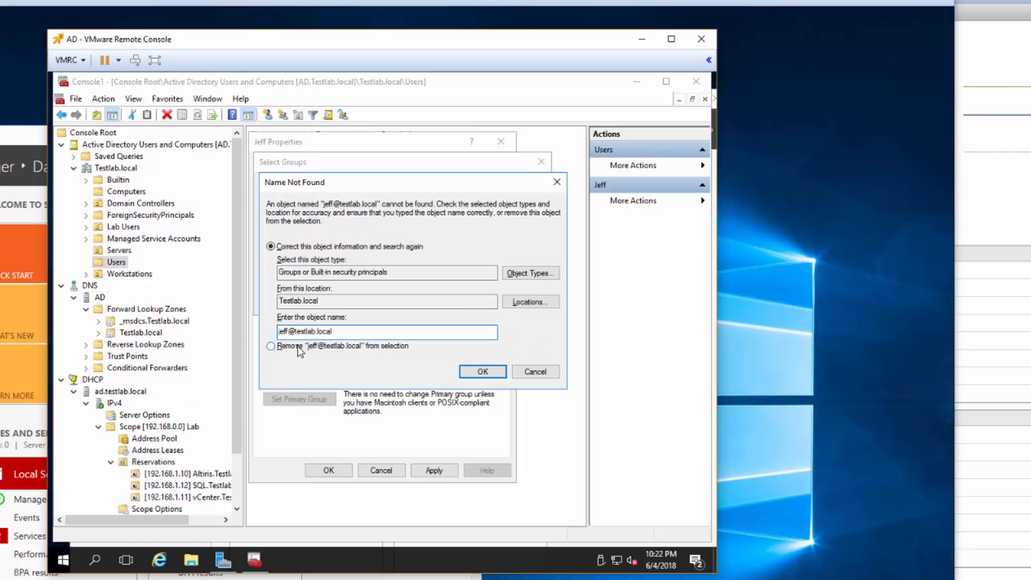
pyautogui.click(535, 371)
pyautogui.hotkey('ctrl', 'a')
pyautogui.write('test')
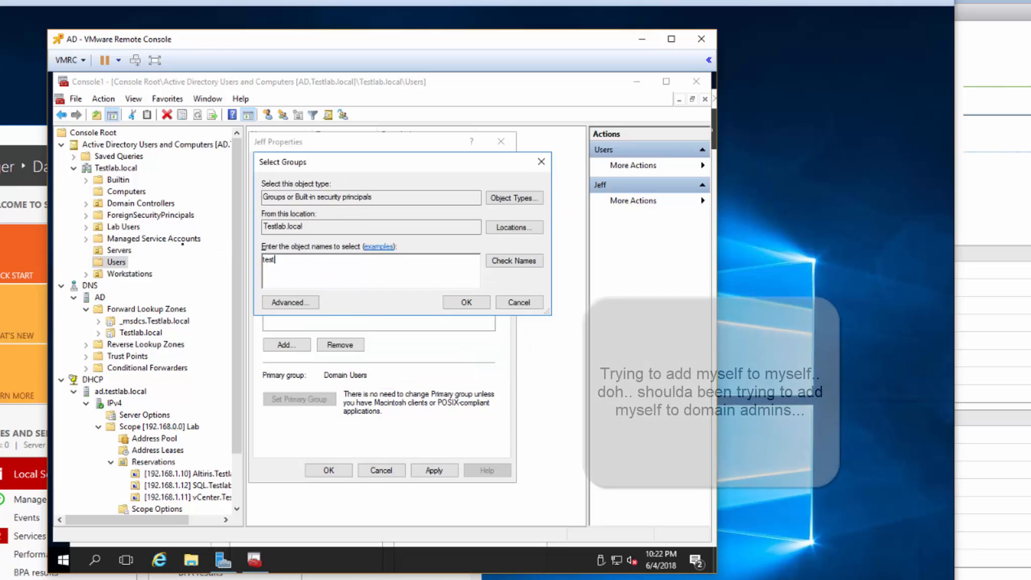
pyautogui.write('lab\\jeff')
pyautogui.press('Return')
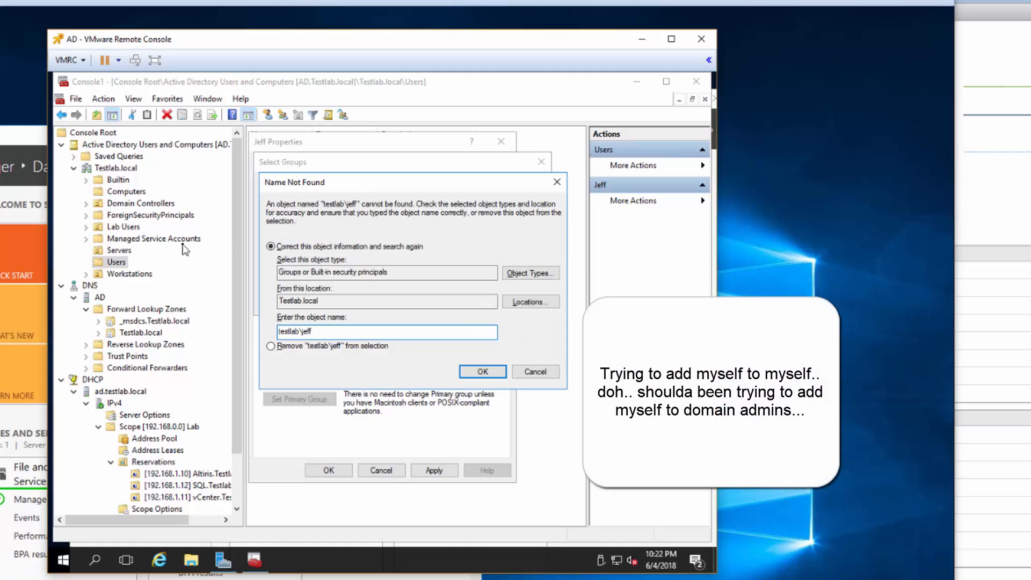
pyautogui.click(483, 371)
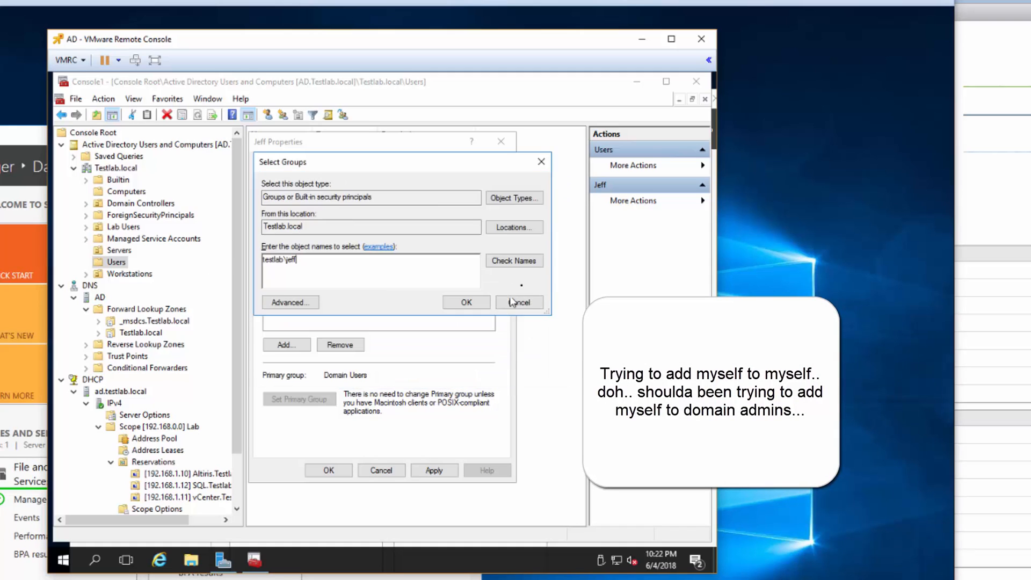
pyautogui.click(513, 261)
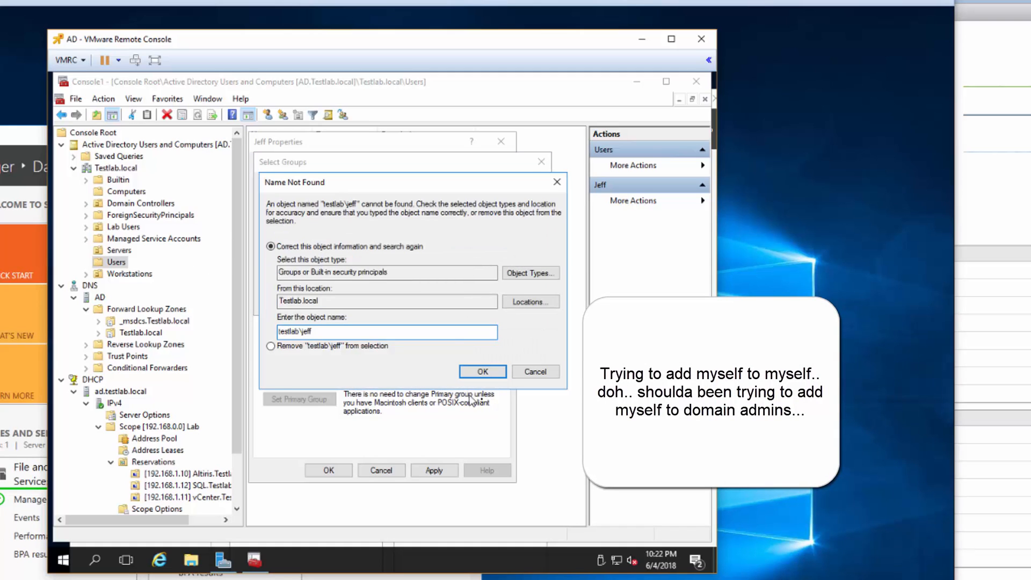
pyautogui.click(532, 371)
# - Keep Testlab.local as location, try jeff, then cancel group selection and close Jeff's properties
pyautogui.click(511, 227)
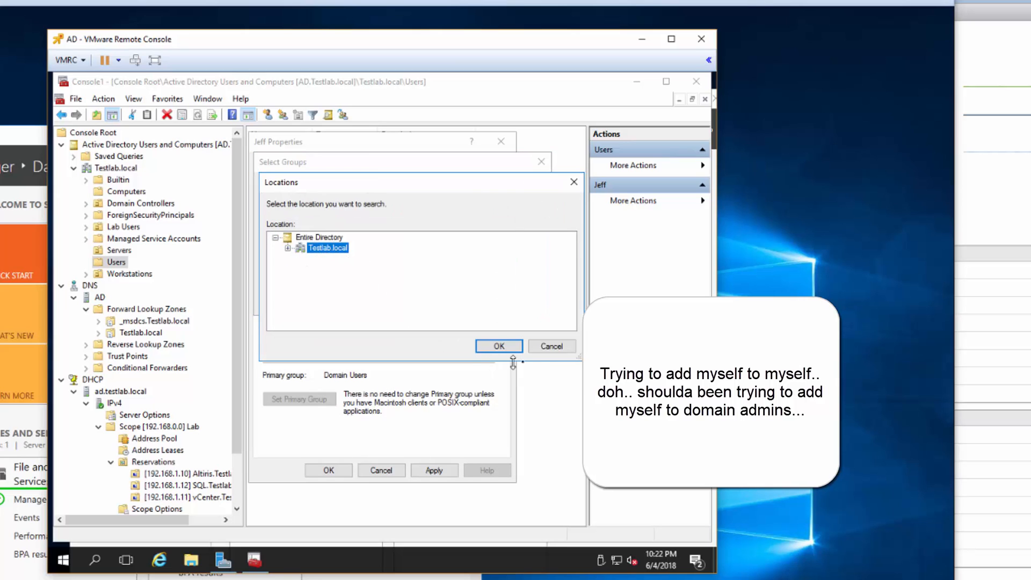
pyautogui.click(552, 346)
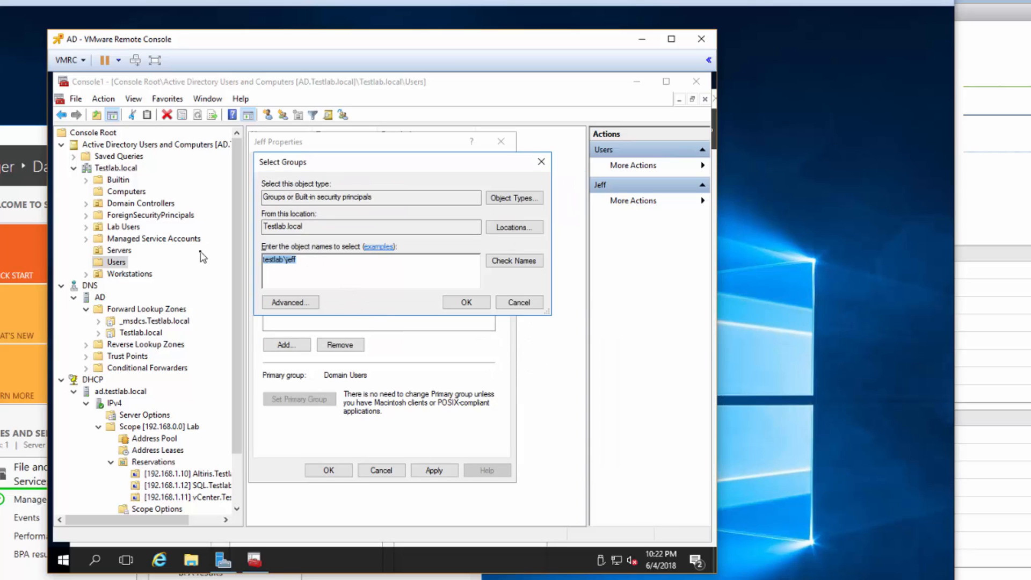
pyautogui.hotkey('ctrl', 'a')
pyautogui.write('jeff')
pyautogui.press('Return')
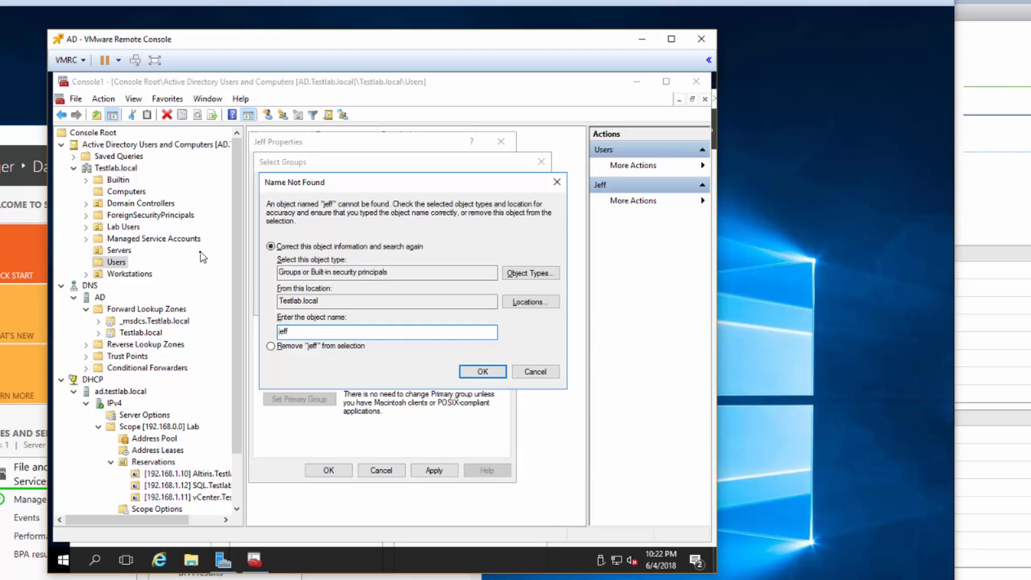
pyautogui.click(535, 372)
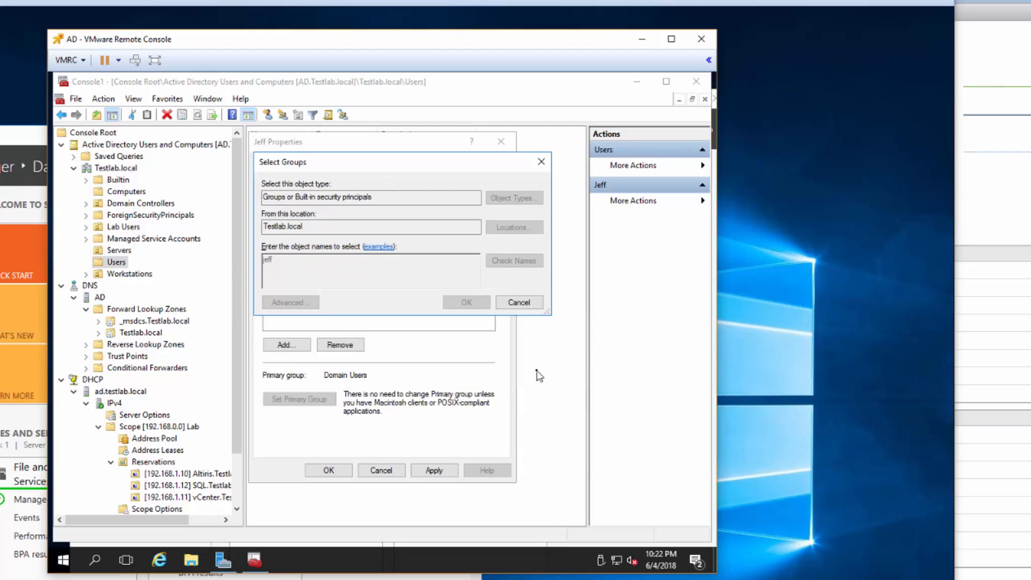
pyautogui.click(500, 303)
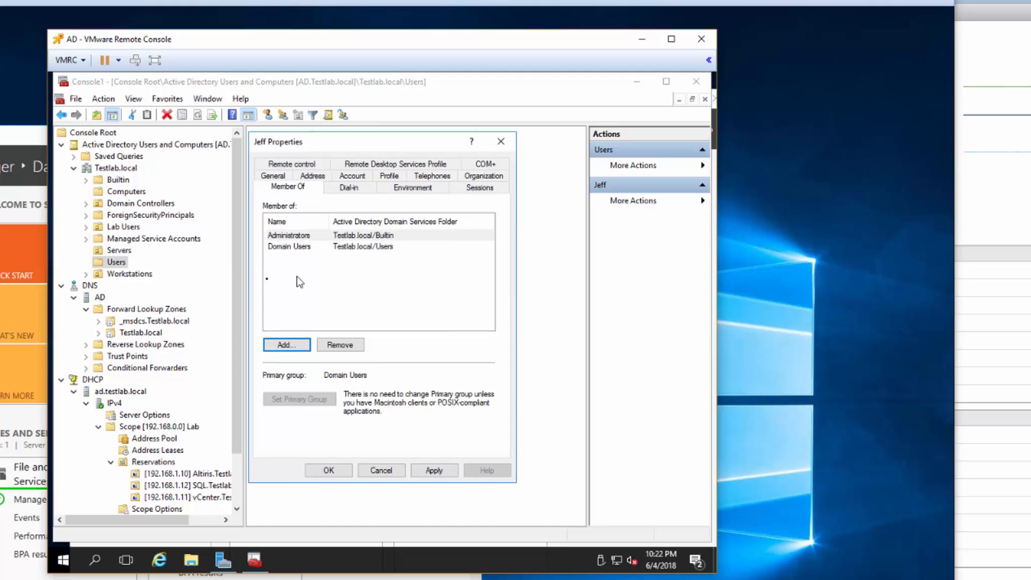
pyautogui.click(337, 472)
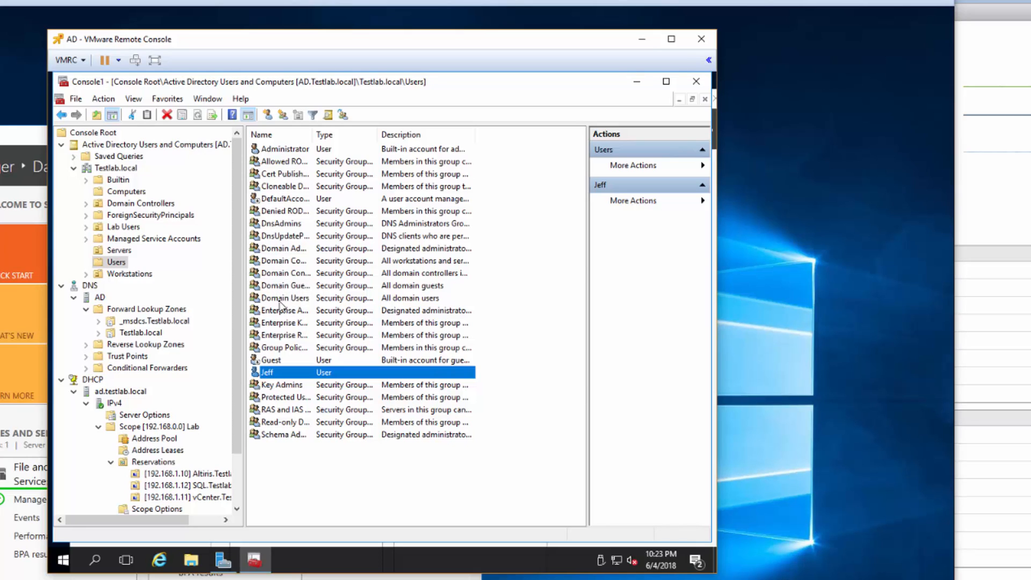
# - Add jeff to the Domain Admins group's members, then close the management console
pyautogui.doubleClick(272, 249)
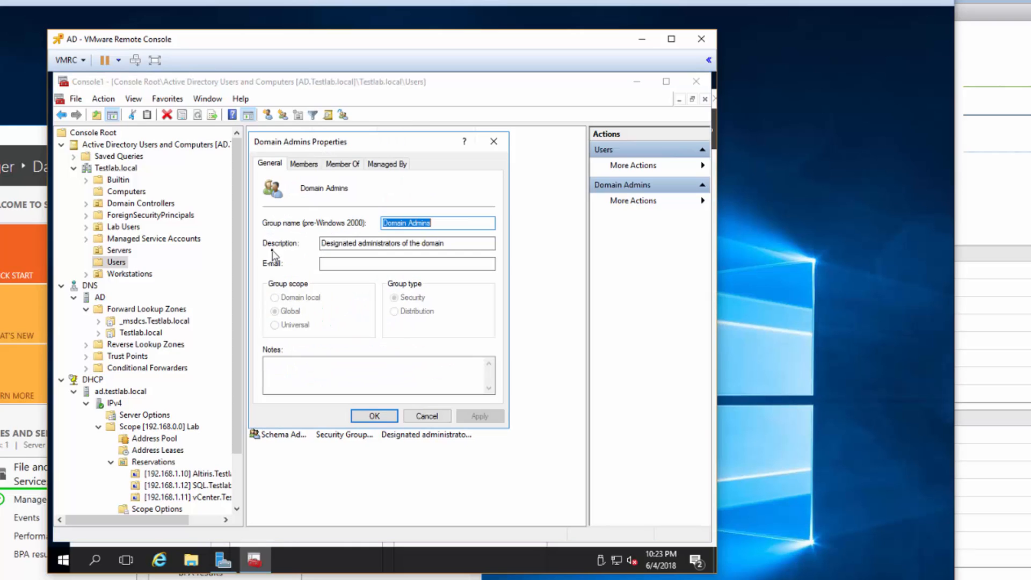
pyautogui.click(304, 164)
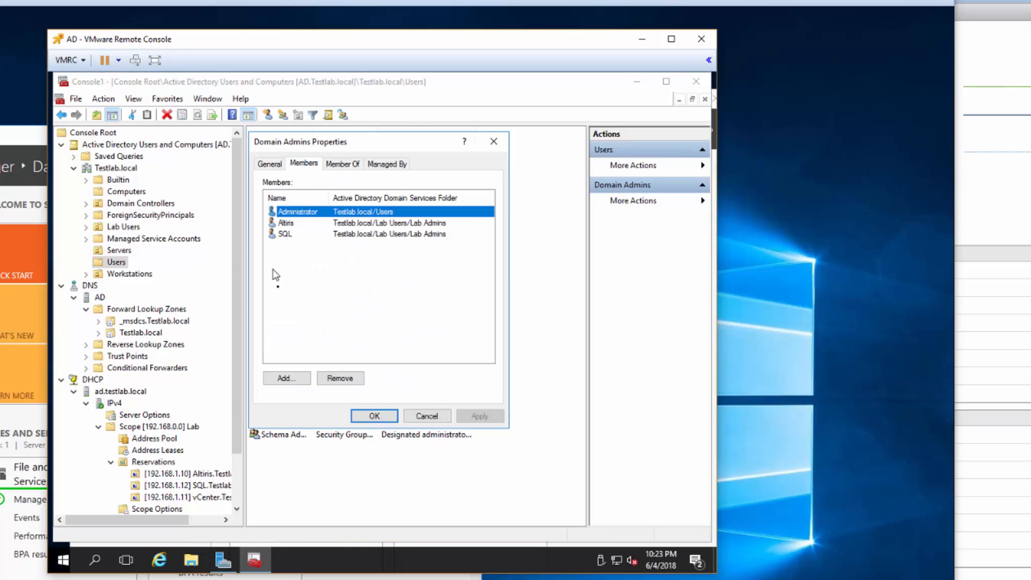
pyautogui.click(293, 380)
pyautogui.write('jeff')
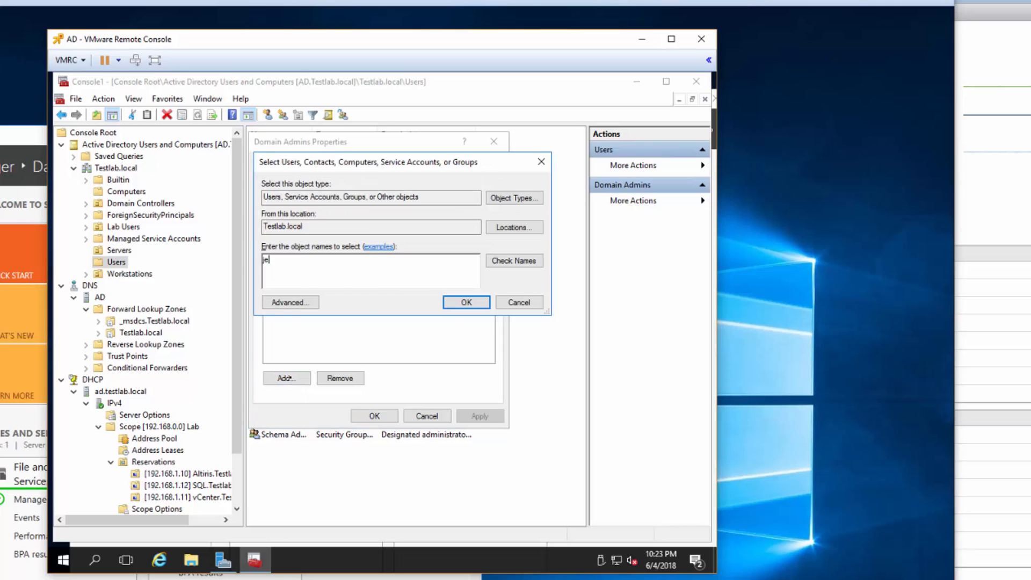
pyautogui.press('Return')
pyautogui.click(371, 416)
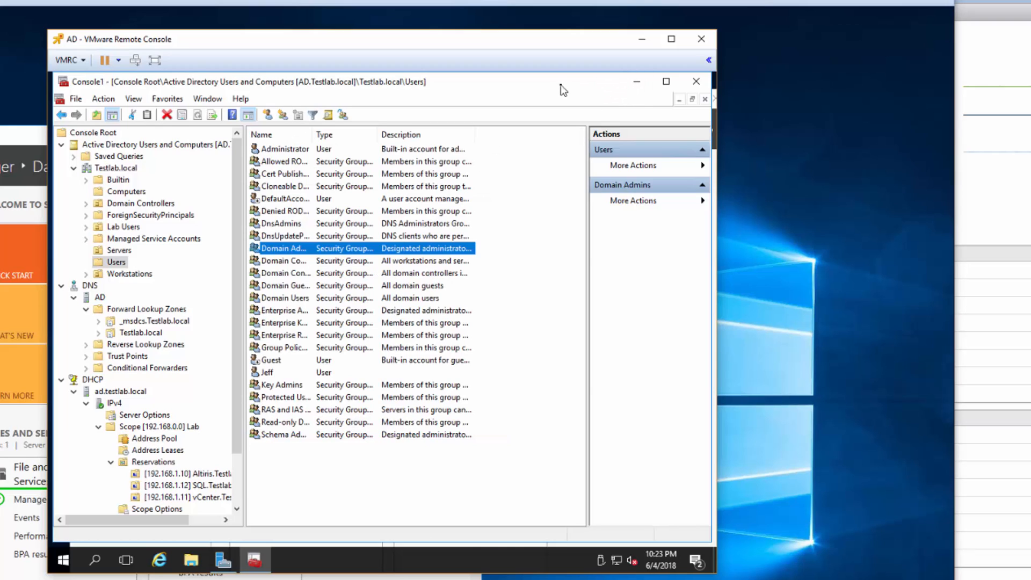
pyautogui.click(696, 83)
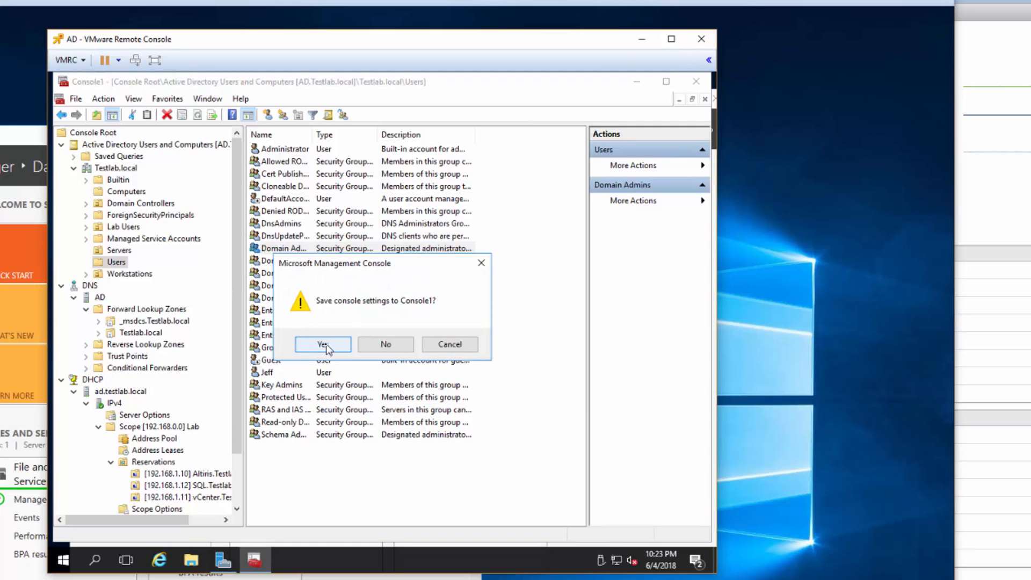
# - Cancel closing the console and run ipconfig to confirm the vCenter address 192.168.1.11
pyautogui.click(452, 345)
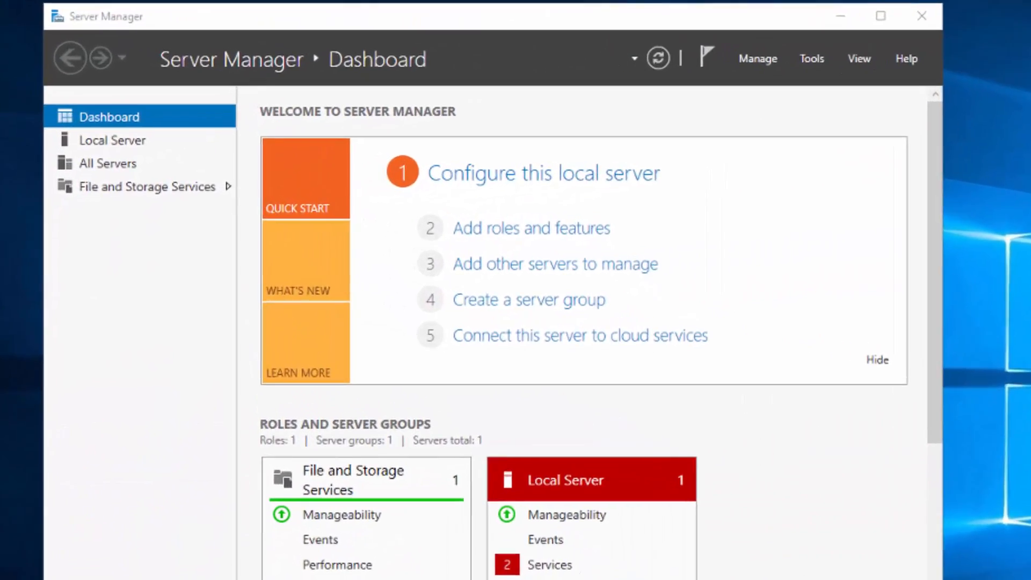
pyautogui.write('ipconfig')
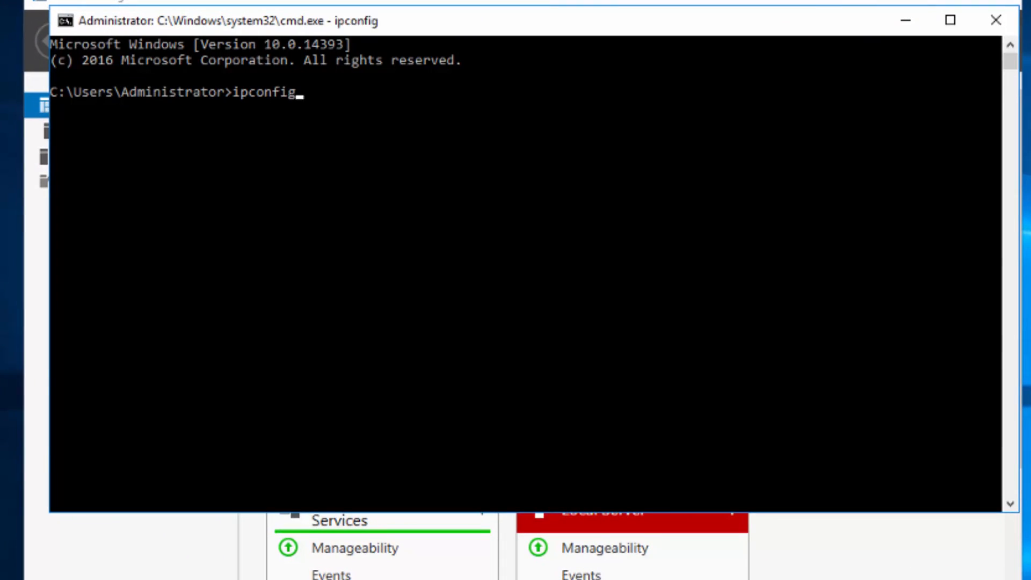
pyautogui.press('Return')
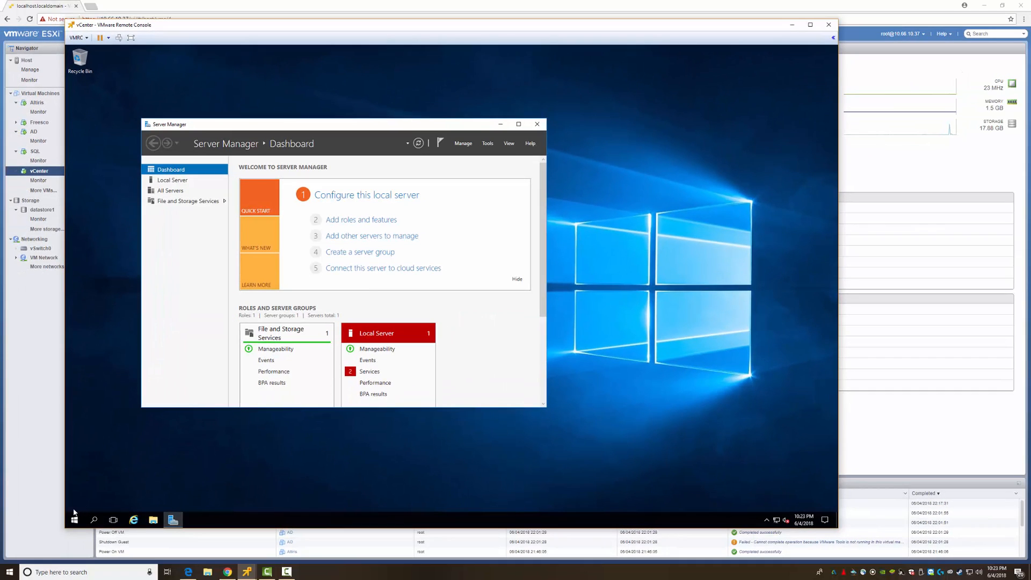
pyautogui.rightClick(75, 520)
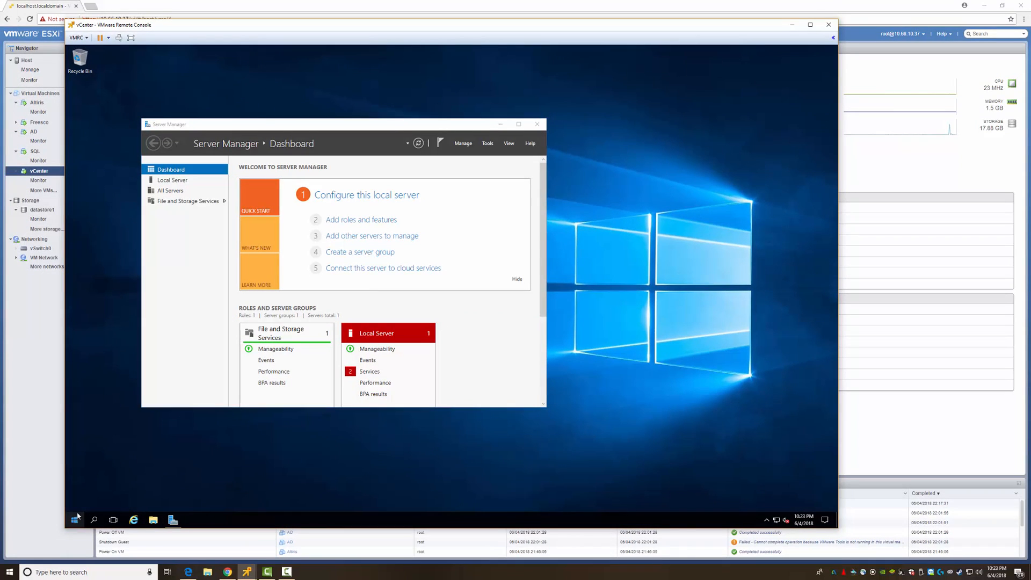
# - In System Properties, change the computer's membership to the TestLab.local domain
pyautogui.click(98, 333)
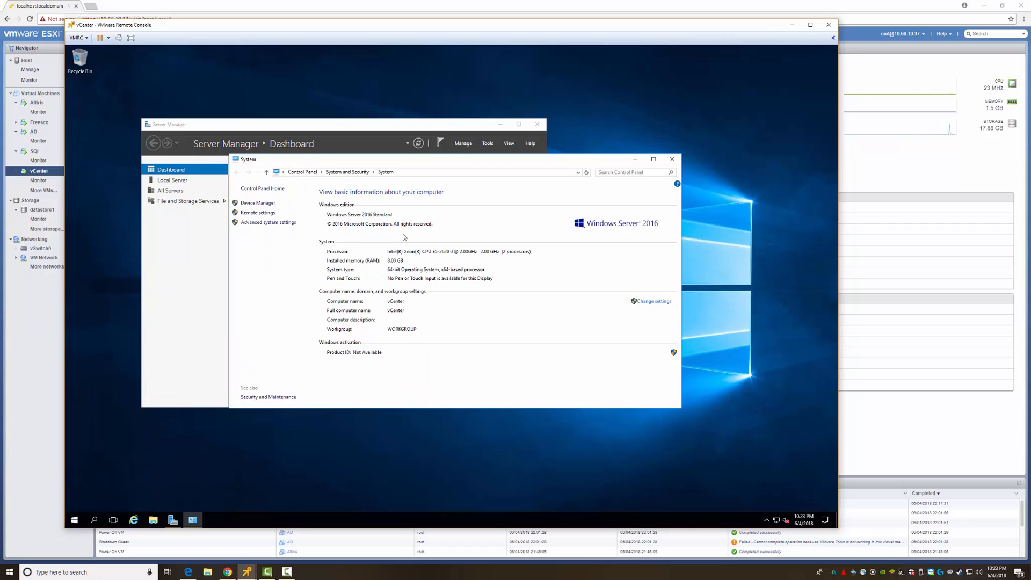
pyautogui.click(537, 124)
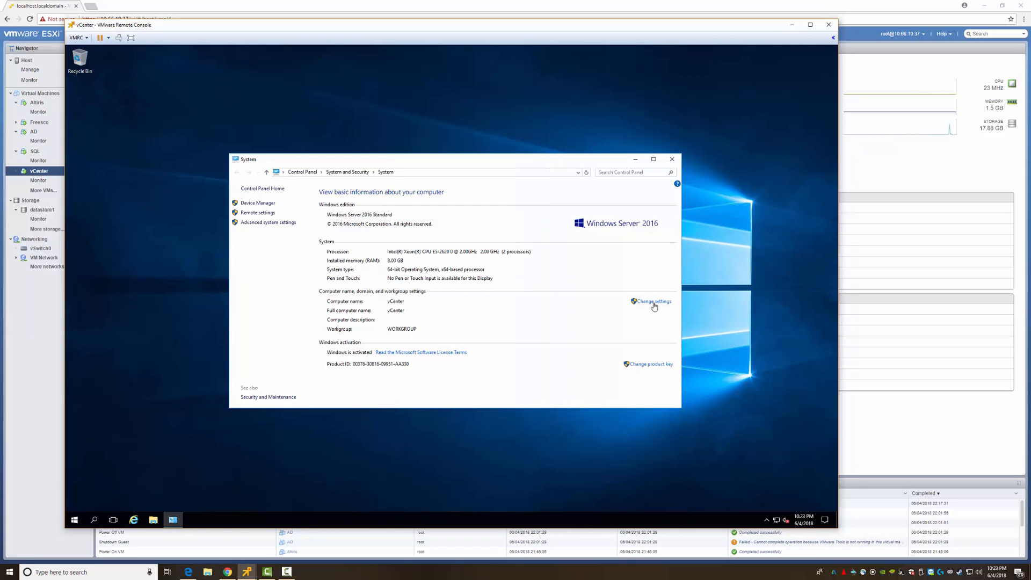
pyautogui.click(654, 301)
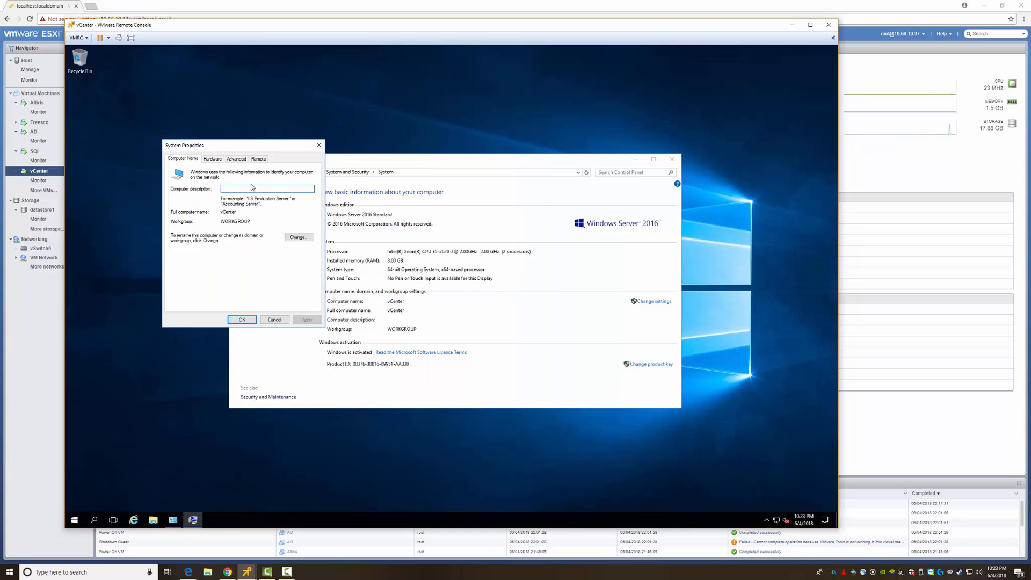
pyautogui.click(294, 237)
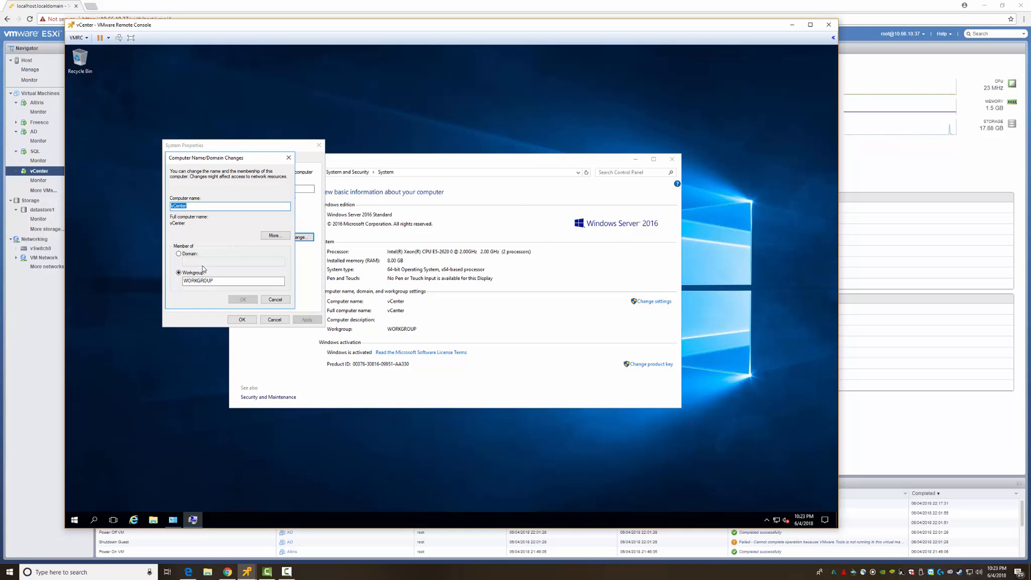
pyautogui.click(190, 253)
pyautogui.click(200, 263)
pyautogui.write('Tes')
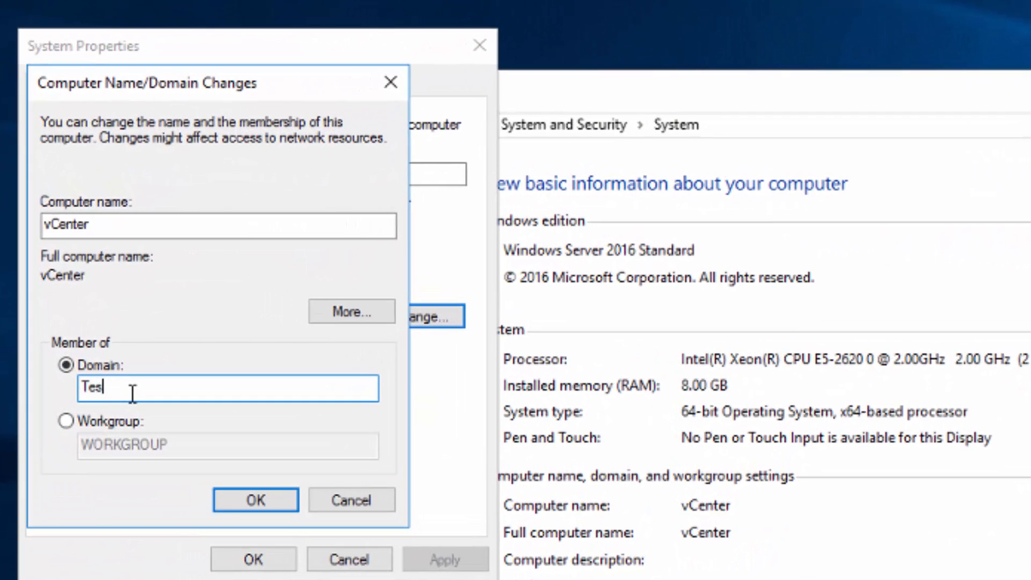
pyautogui.write('tLab.local')
pyautogui.press('Return')
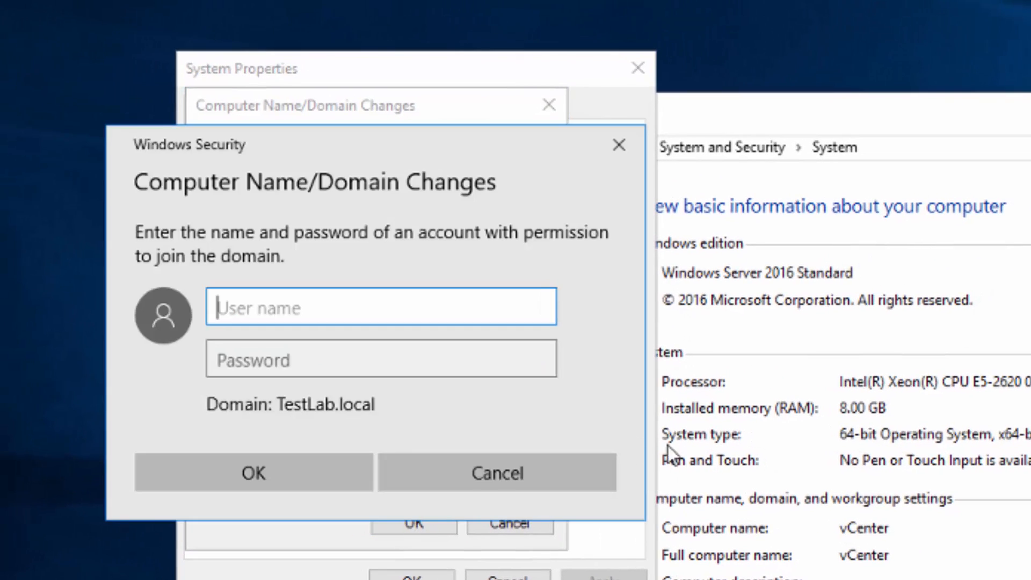
# - Authenticate as jeff with his password, accept the welcome and restart notices, and restart now
pyautogui.write('jeff')
pyautogui.click(339, 352)
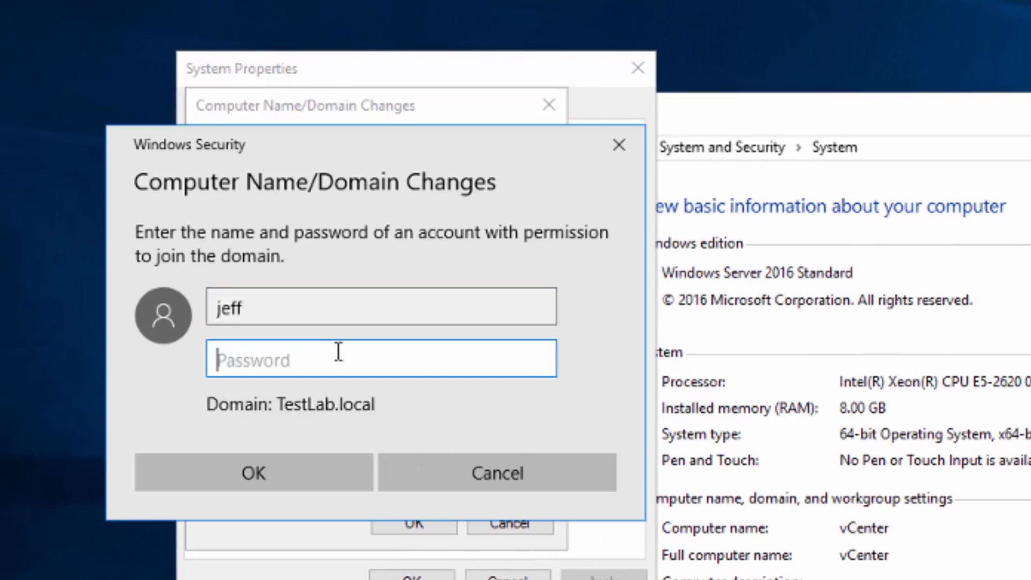
pyautogui.write('••••••••••')
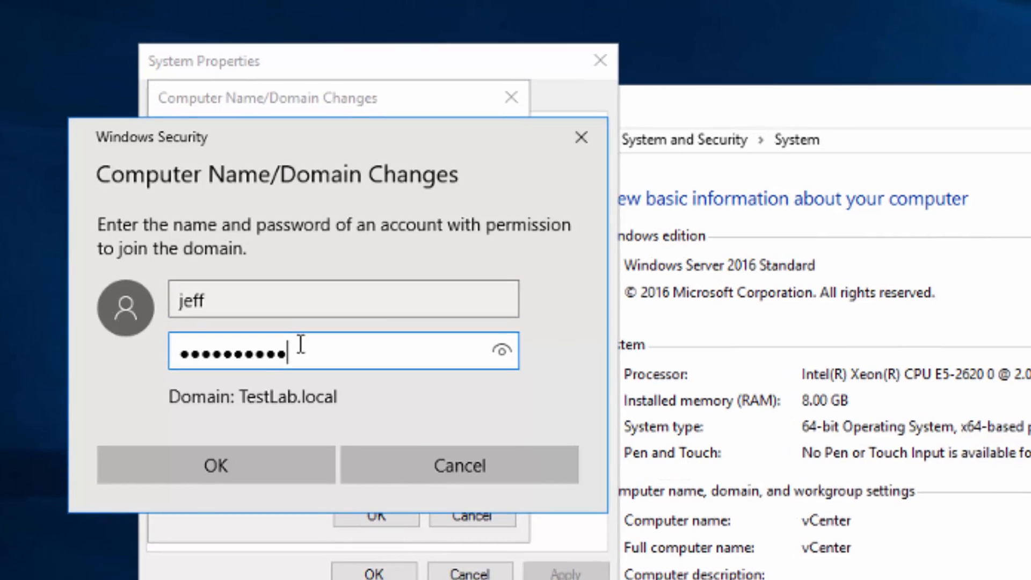
pyautogui.press('Return')
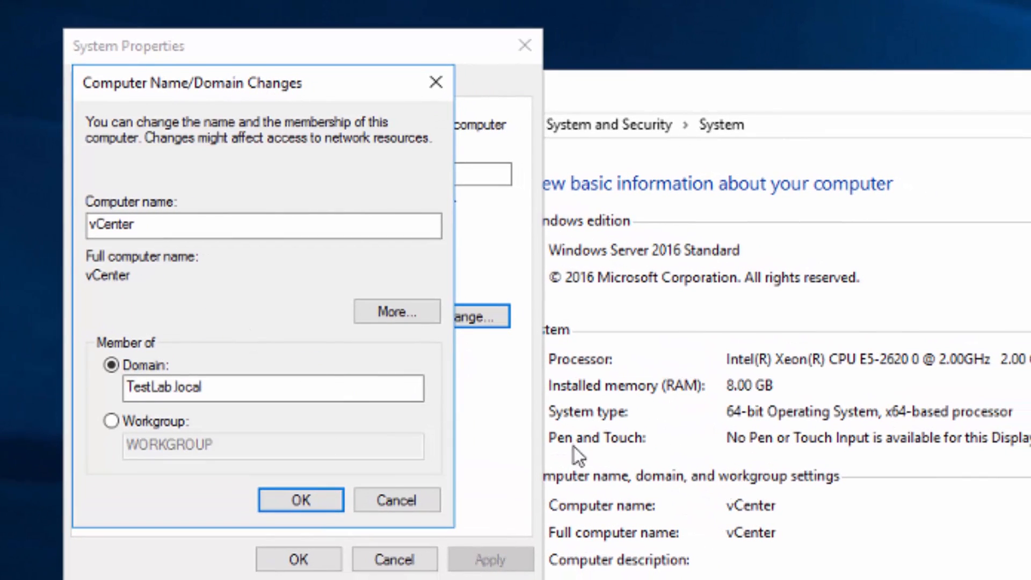
pyautogui.click(1021, 542)
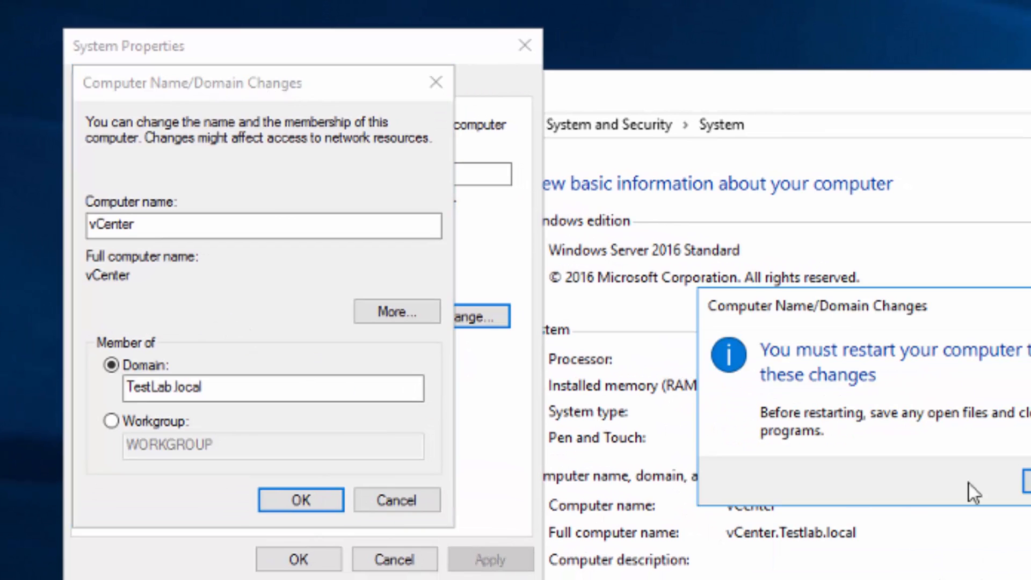
pyautogui.click(978, 486)
pyautogui.click(295, 543)
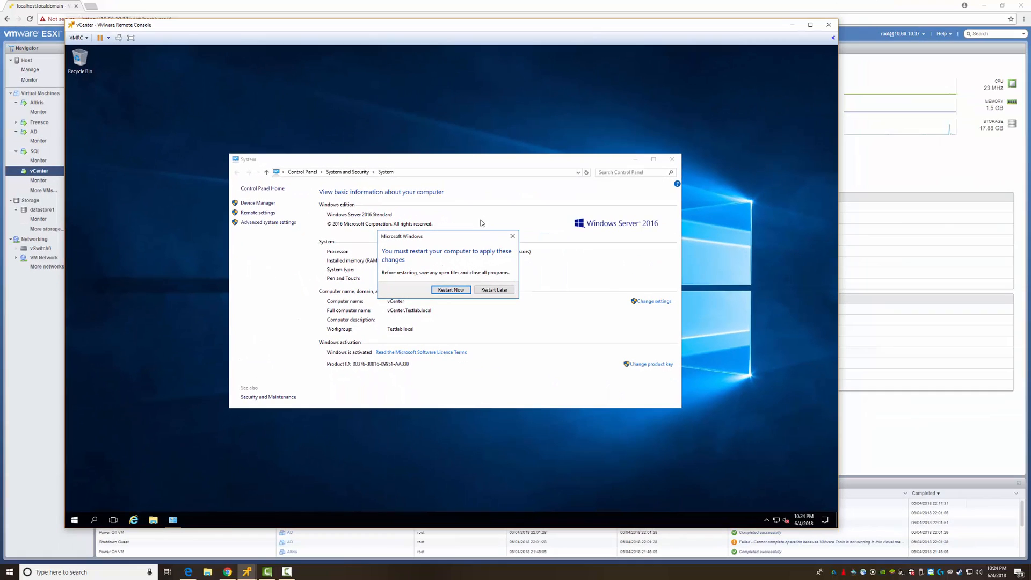
pyautogui.click(451, 290)
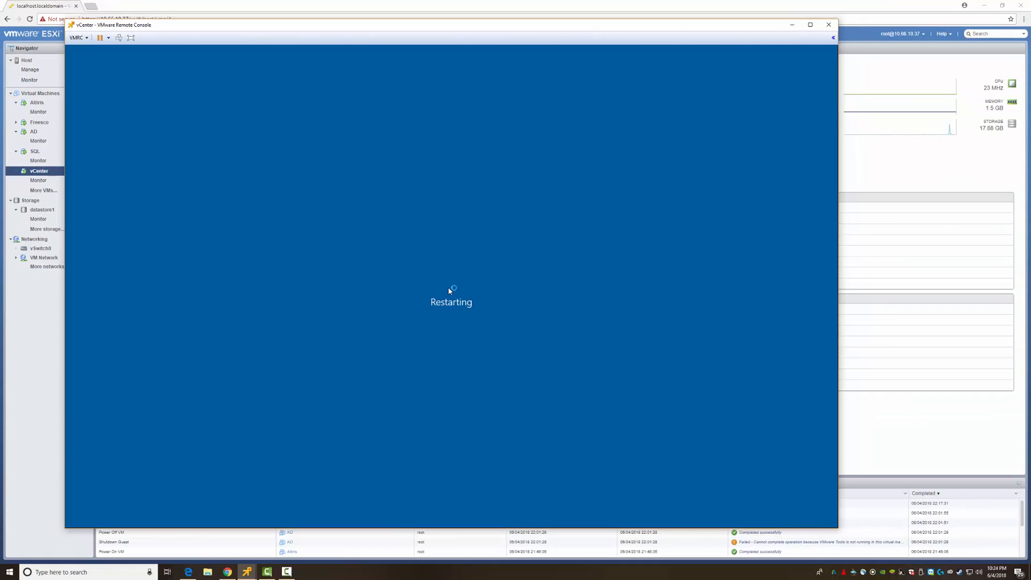
# - Move the VCENTER computer account from Computers into the Servers OU
pyautogui.click(829, 25)
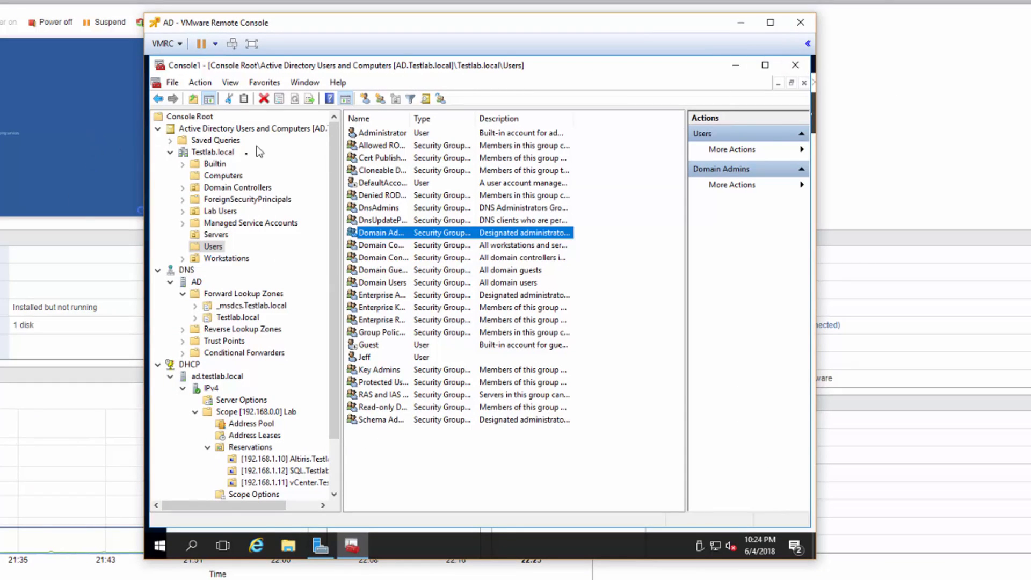
pyautogui.click(214, 175)
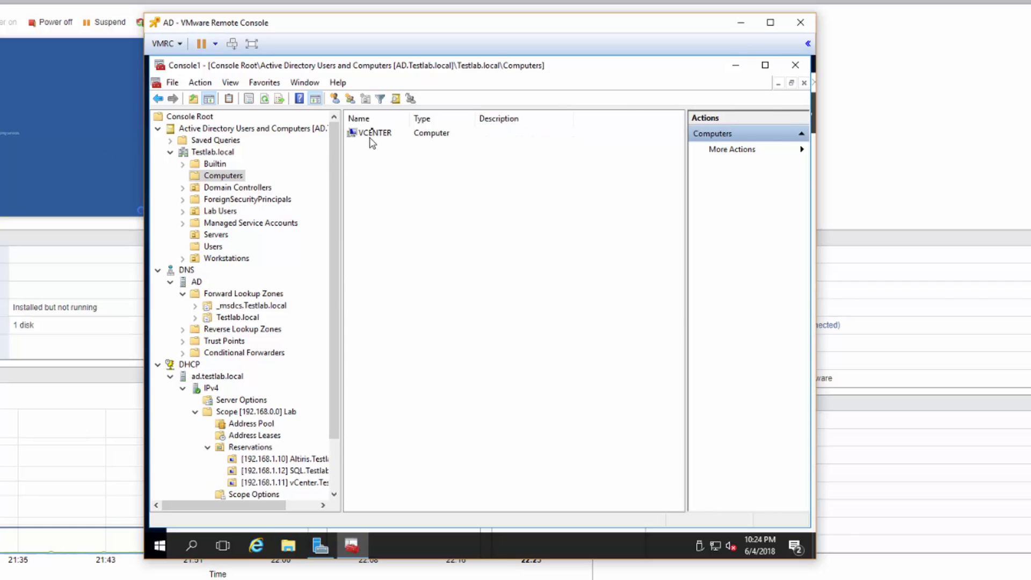
pyautogui.click(375, 132)
pyautogui.moveTo(347, 162); pyautogui.dragTo(227, 234)
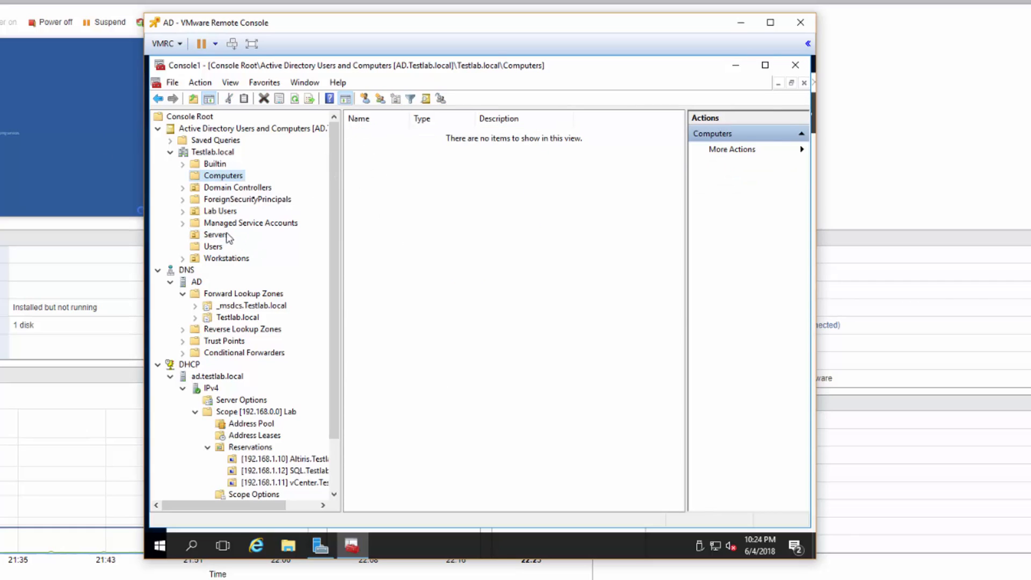
pyautogui.click(169, 152)
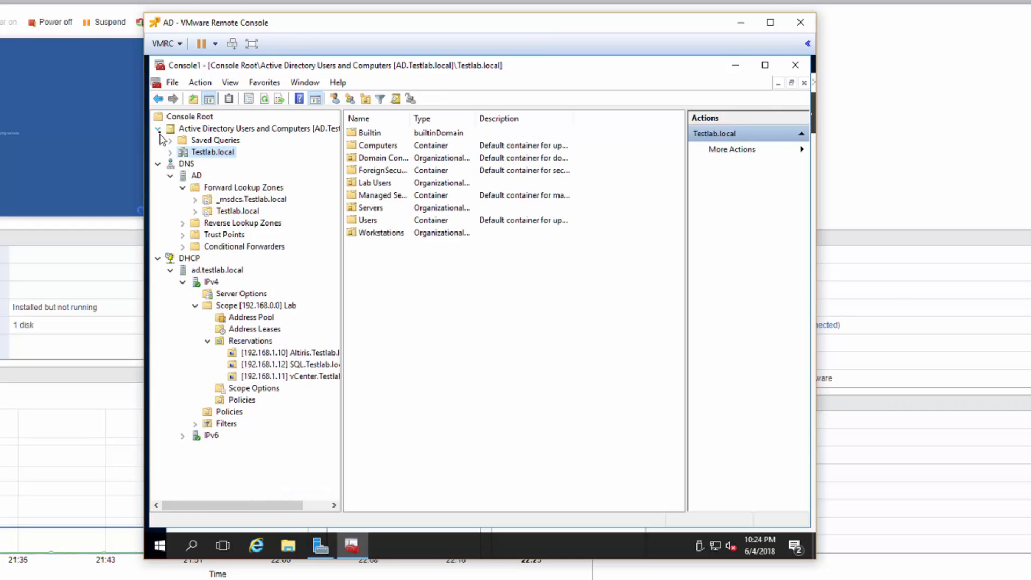
pyautogui.click(158, 129)
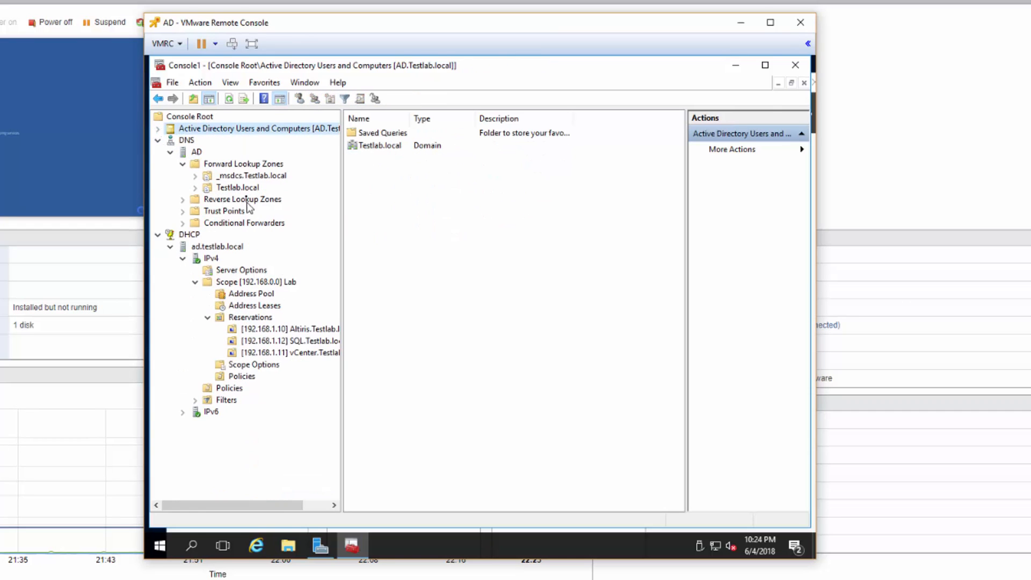
# - Refresh the Testlab.local forward lookup zone to show the vCenter 192.168.1.11 record
pyautogui.click(233, 188)
pyautogui.press('F5')
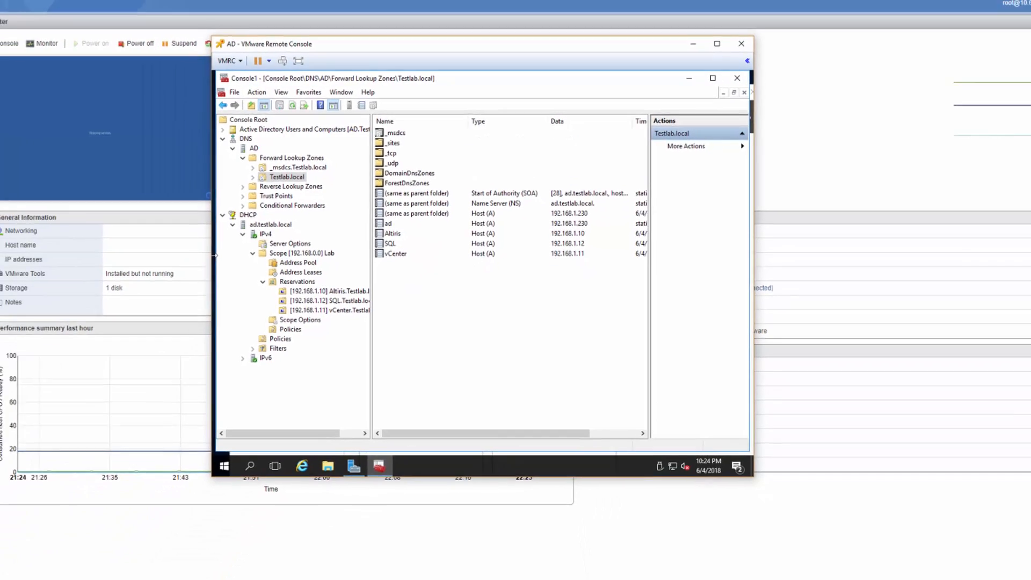
pyautogui.click(12, 162)
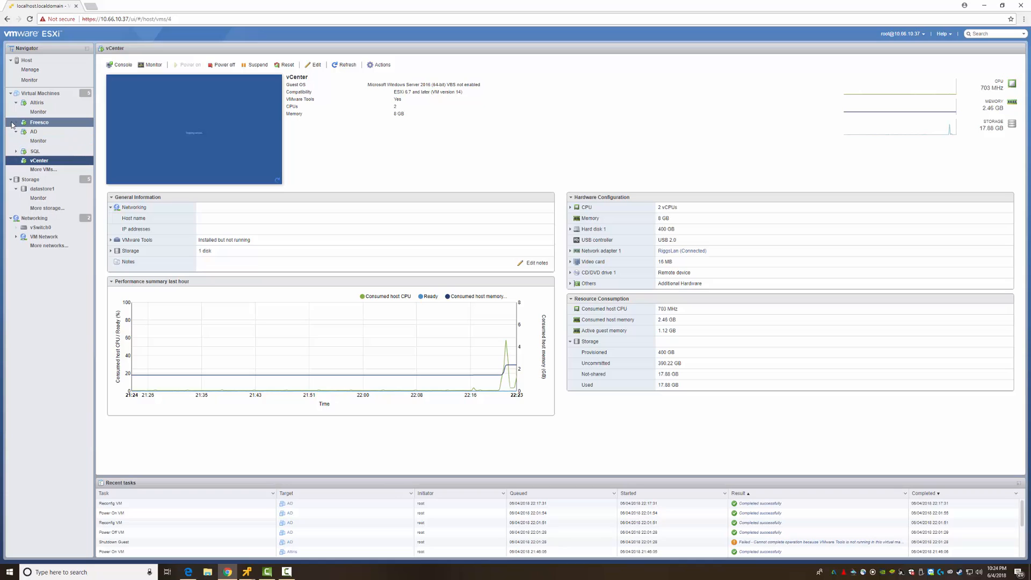
# - Review the DHCP scope's address leases, name-sorted reservations and address pool for vCenter's 192.168.1.11
pyautogui.click(15, 132)
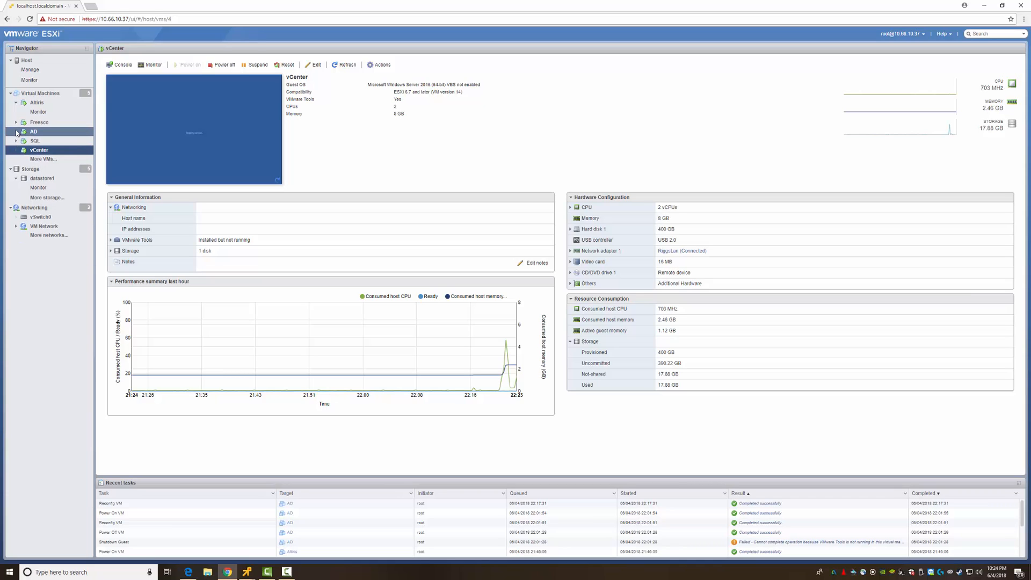
pyautogui.click(16, 102)
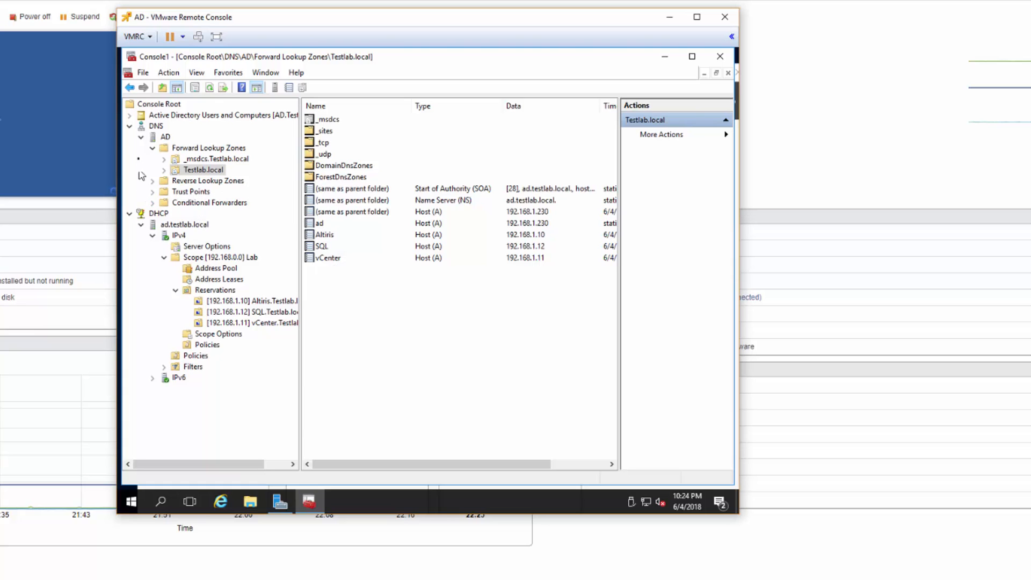
pyautogui.click(130, 126)
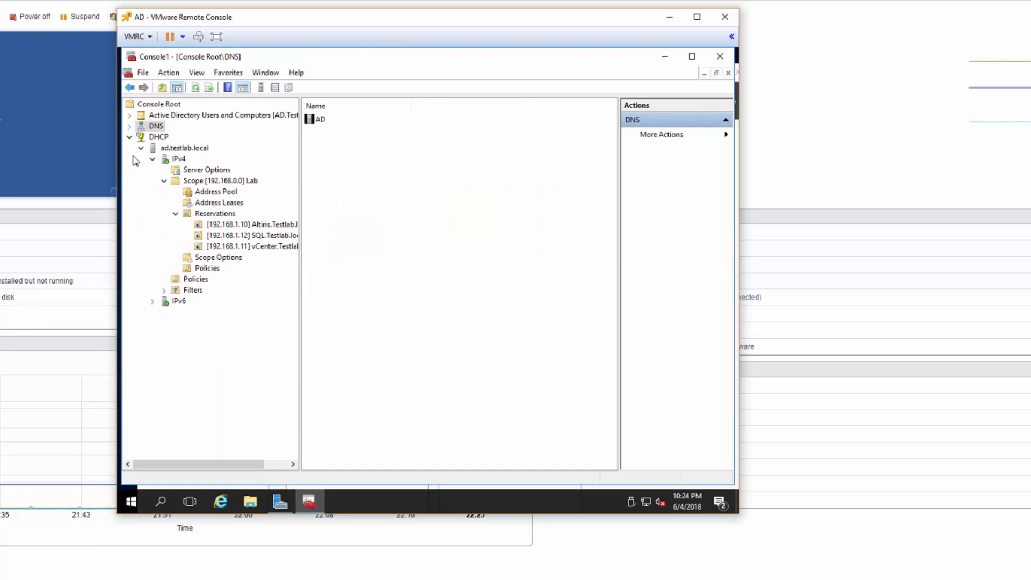
pyautogui.click(215, 204)
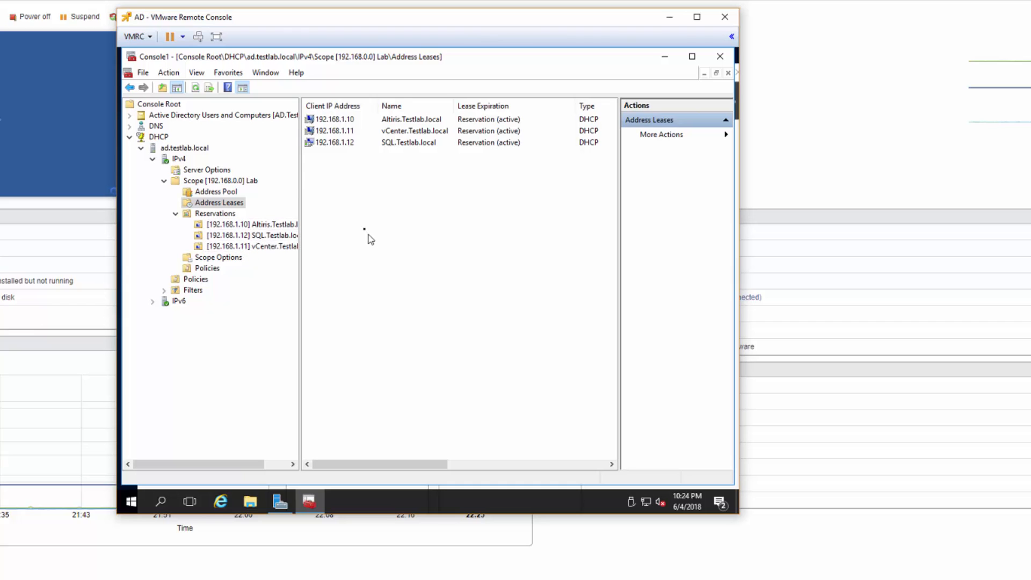
pyautogui.click(219, 213)
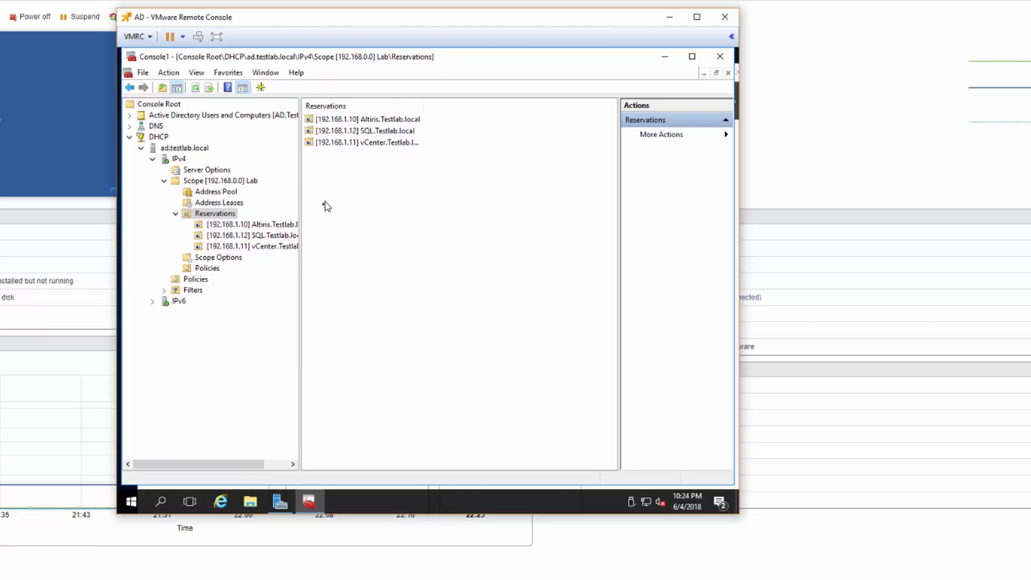
pyautogui.click(332, 106)
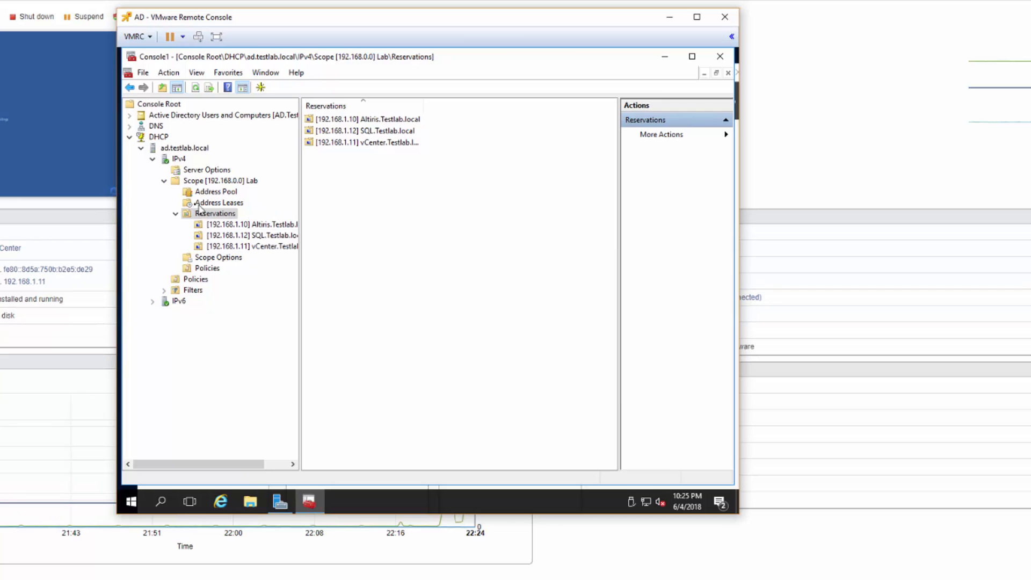
pyautogui.click(209, 192)
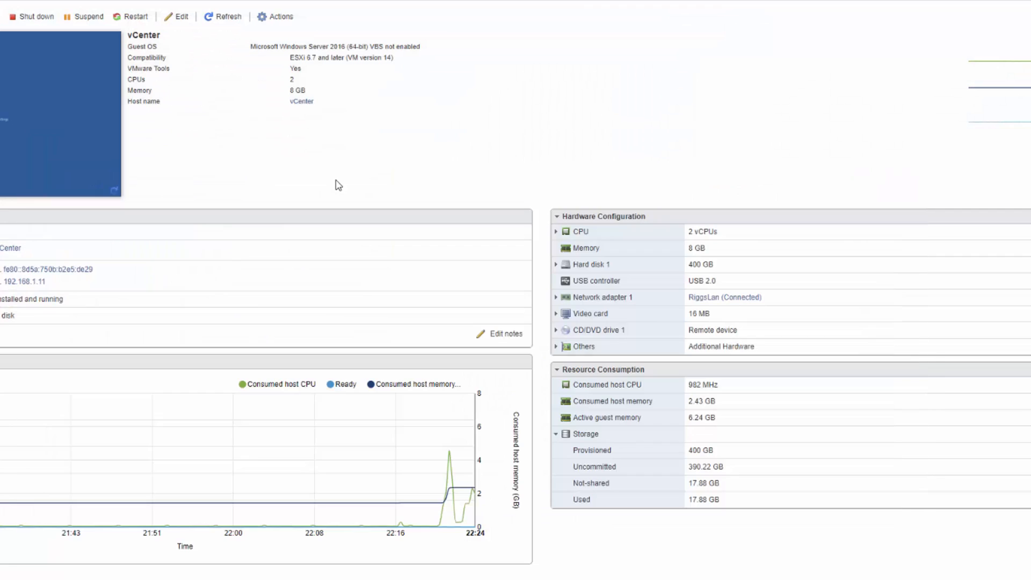
# - Back on the AD console, close the MMC saving it as Console1, and close Server Manager
pyautogui.hotkey('alt', 'Tab')
pyautogui.press('Tab')
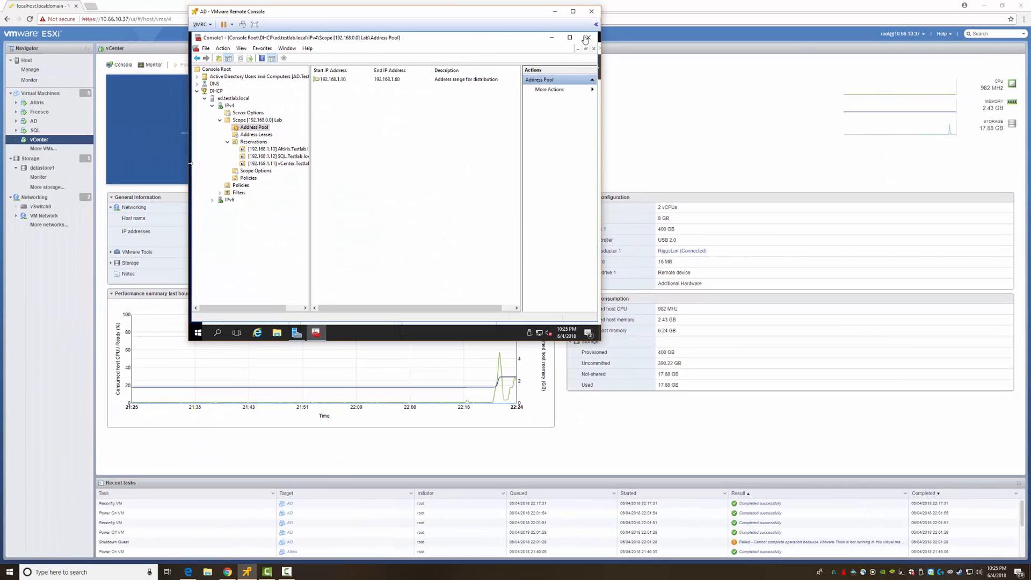
pyautogui.click(587, 38)
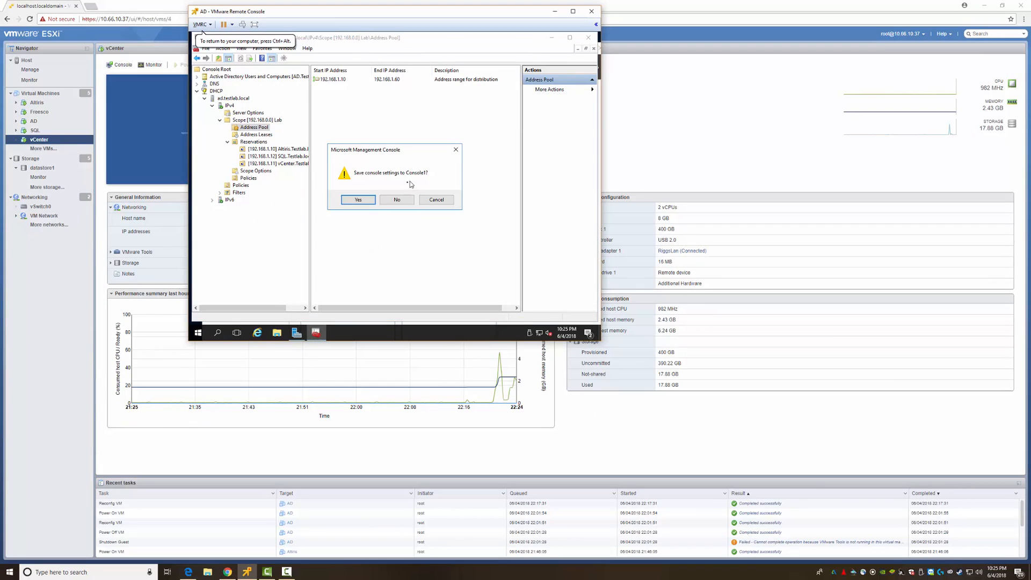
pyautogui.click(350, 201)
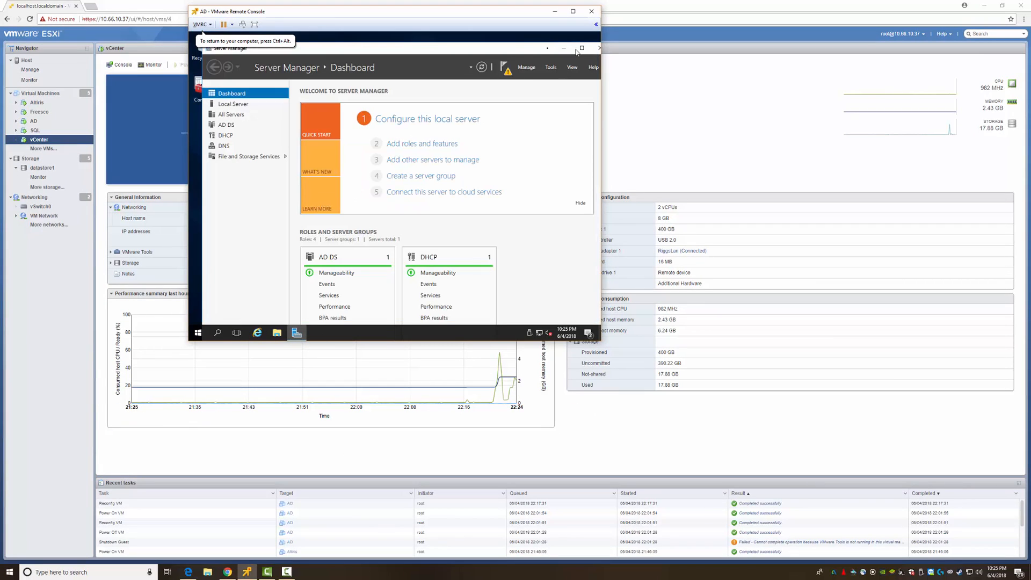
pyautogui.moveTo(516, 51); pyautogui.dragTo(506, 46)
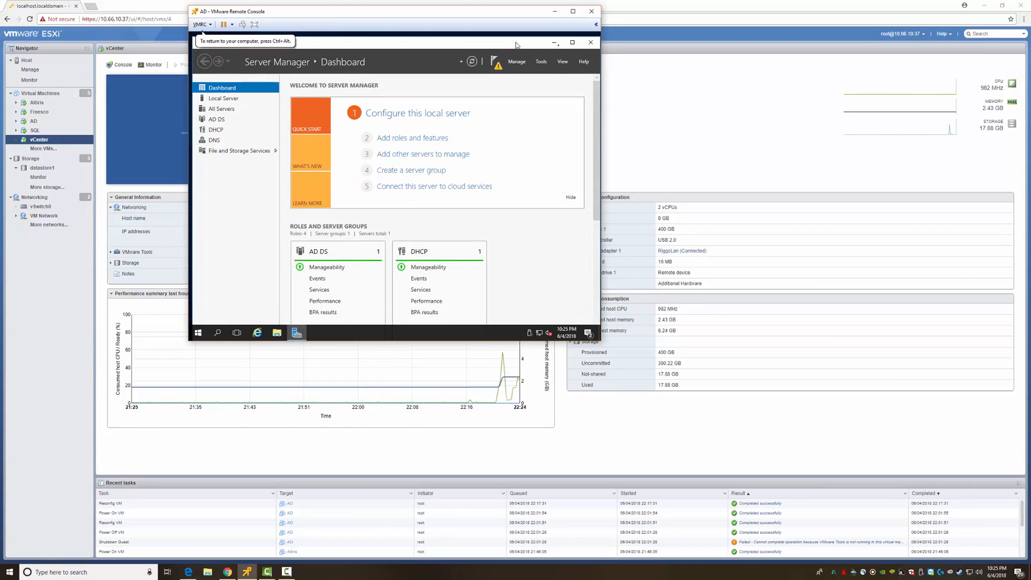
pyautogui.click(591, 43)
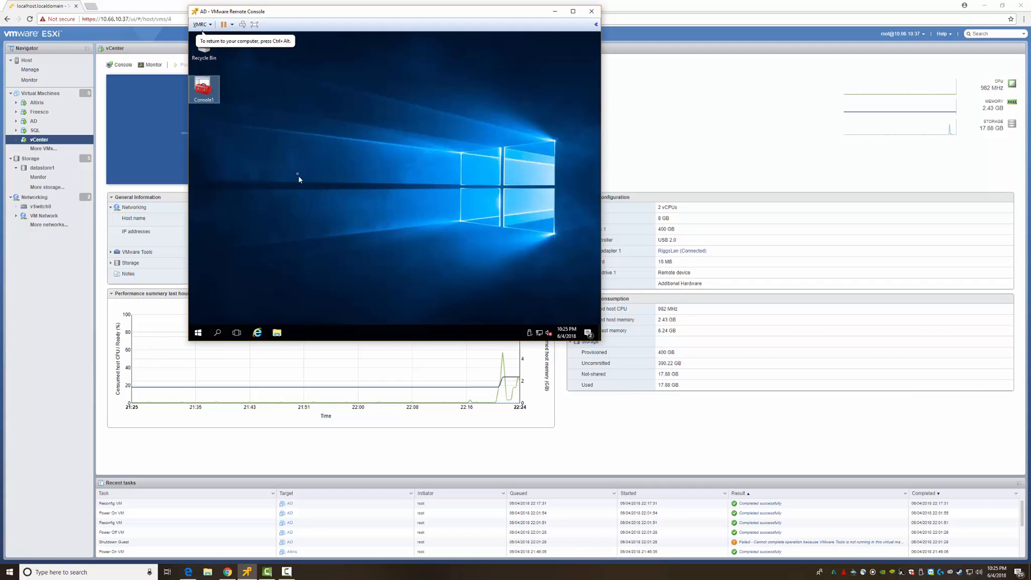